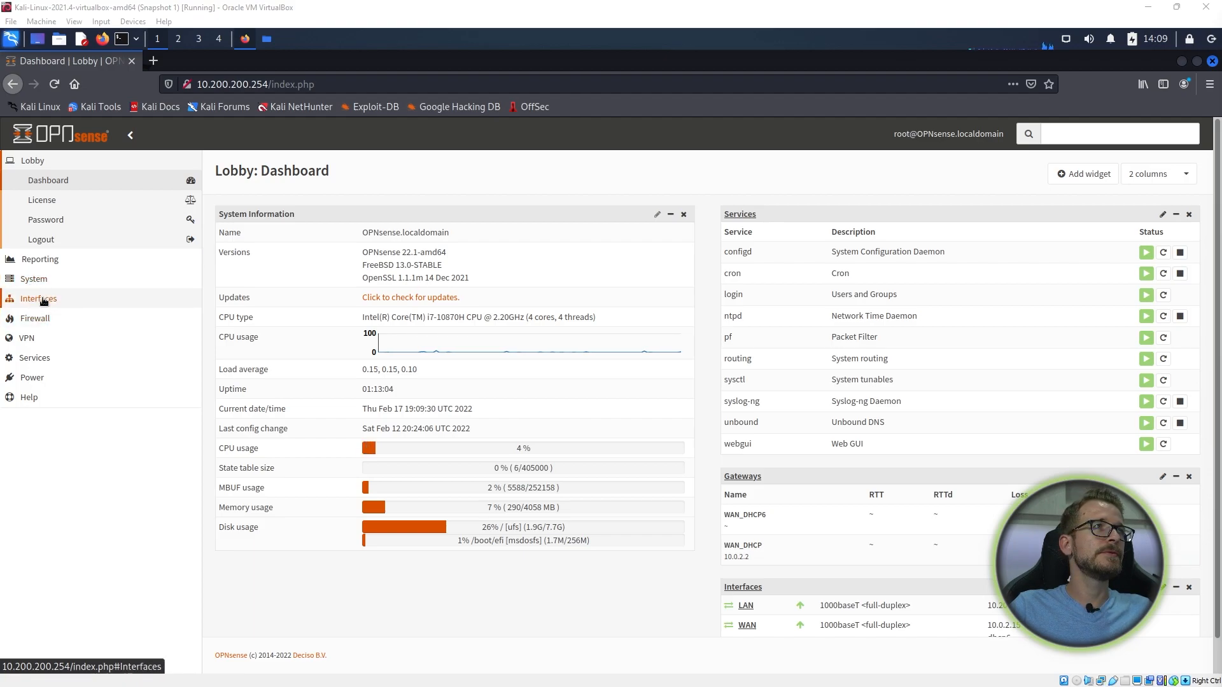
In the interface settings, clear the options that disable hardware checksum, TCP segmentation and large receive offload, and save the changes
{"action": "left_click", "coordinate": [42, 300]}
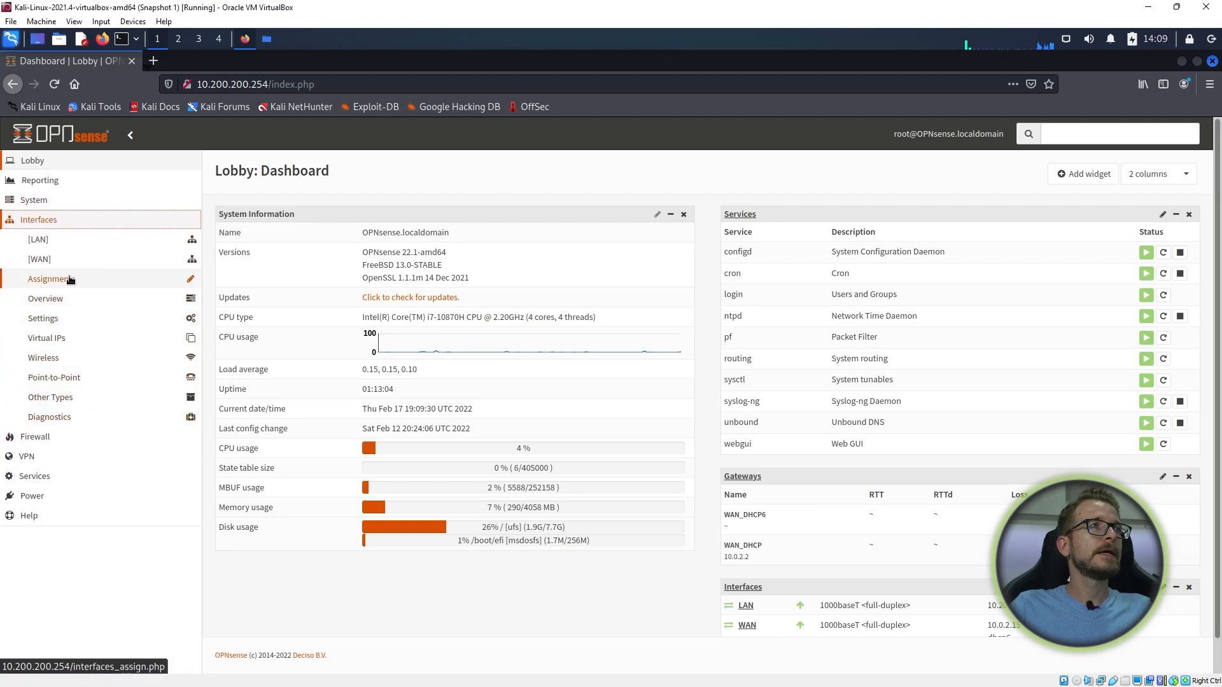
{"action": "left_click", "coordinate": [57, 320]}
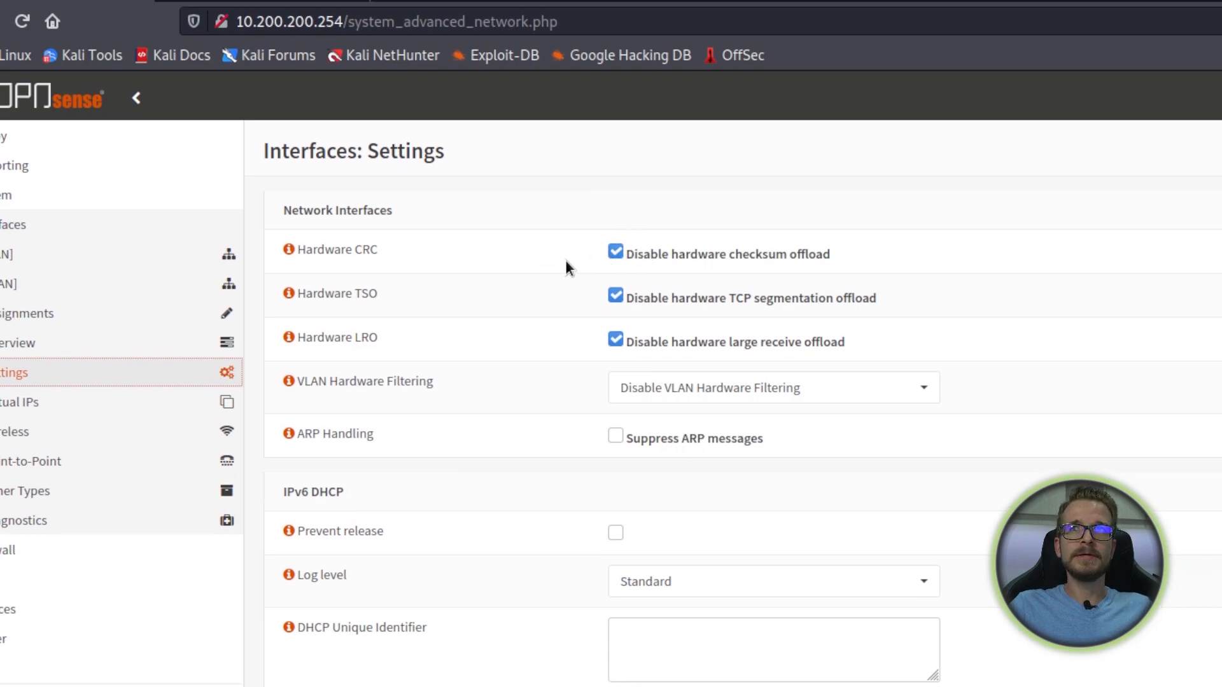
{"action": "left_click", "coordinate": [615, 253]}
{"action": "left_click", "coordinate": [615, 297]}
{"action": "left_click", "coordinate": [615, 340]}
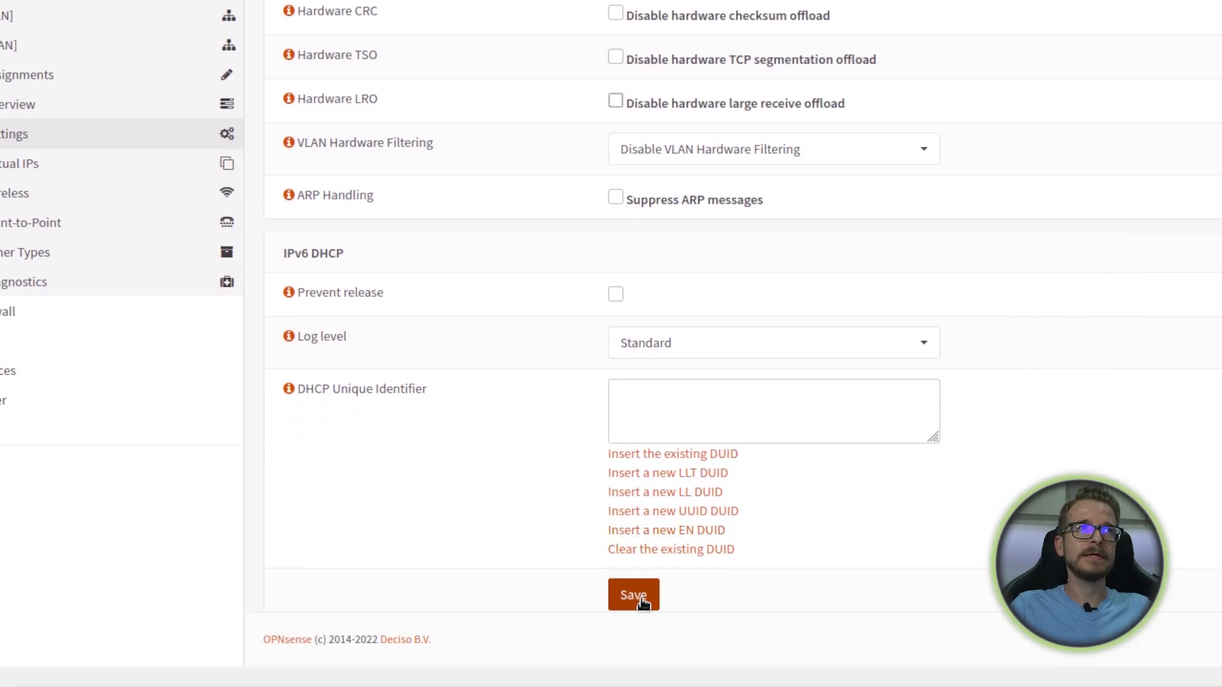
{"action": "left_click", "coordinate": [643, 604]}
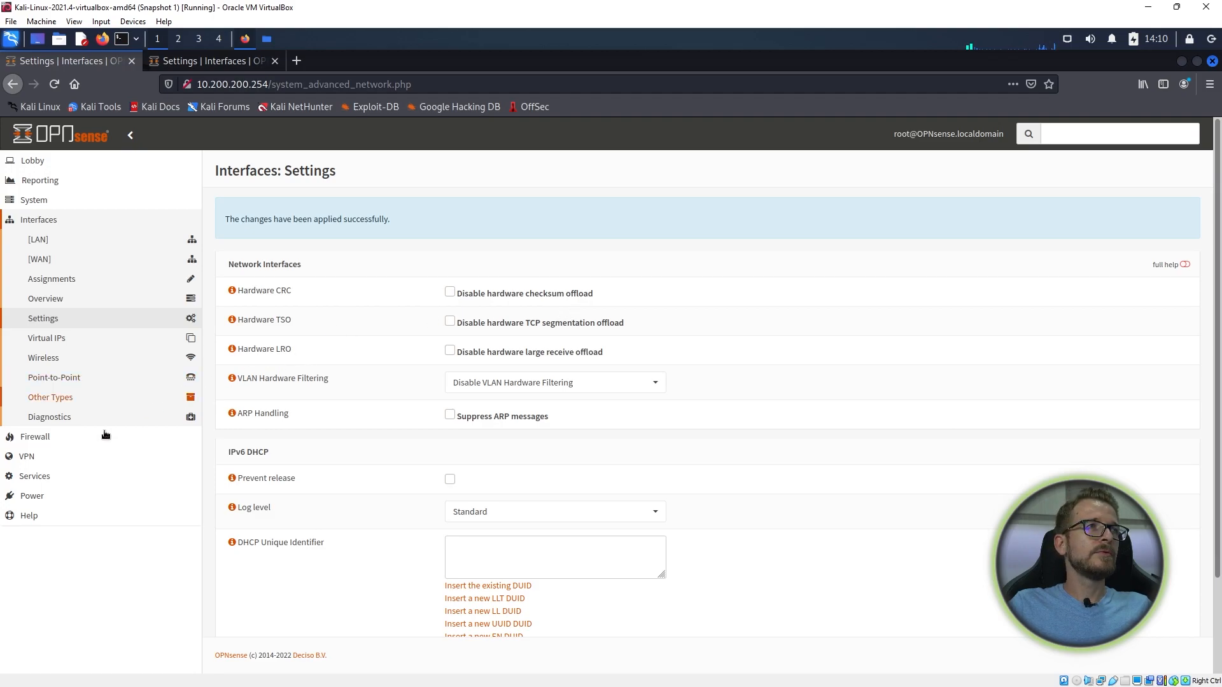
Open the Intrusion Detection administration settings and turn on advanced mode
{"action": "left_click", "coordinate": [51, 475]}
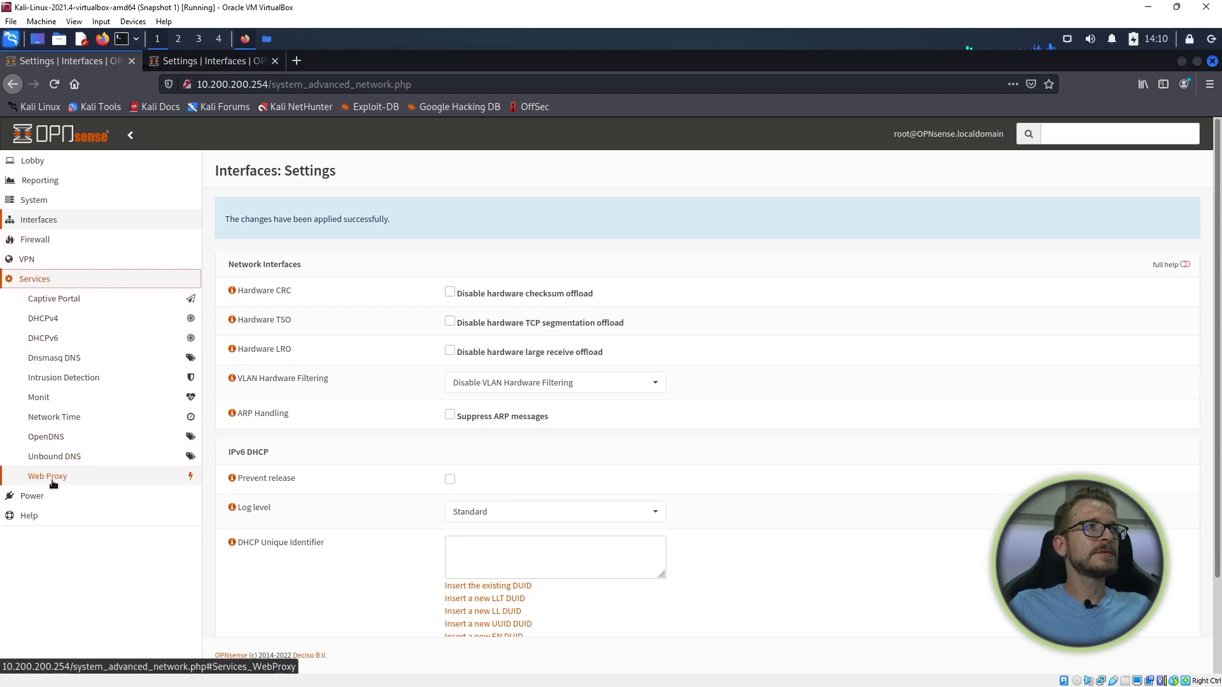
{"action": "left_click", "coordinate": [79, 381]}
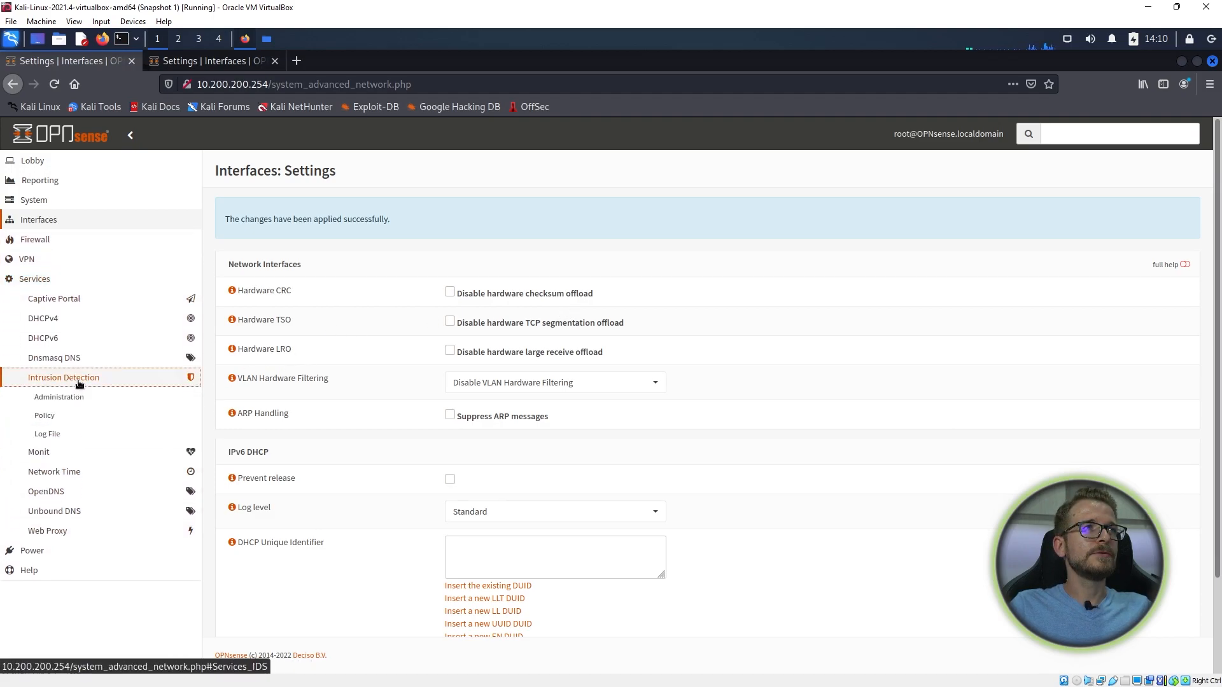
{"action": "left_click", "coordinate": [66, 399]}
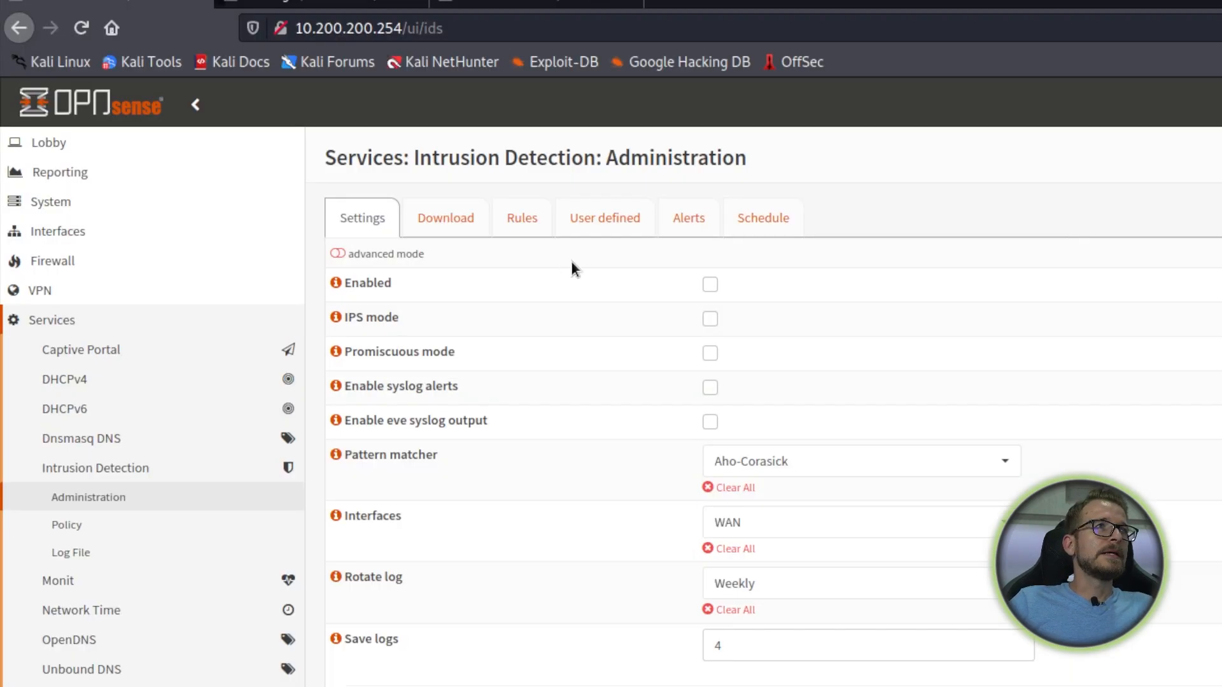
{"action": "left_click", "coordinate": [337, 254]}
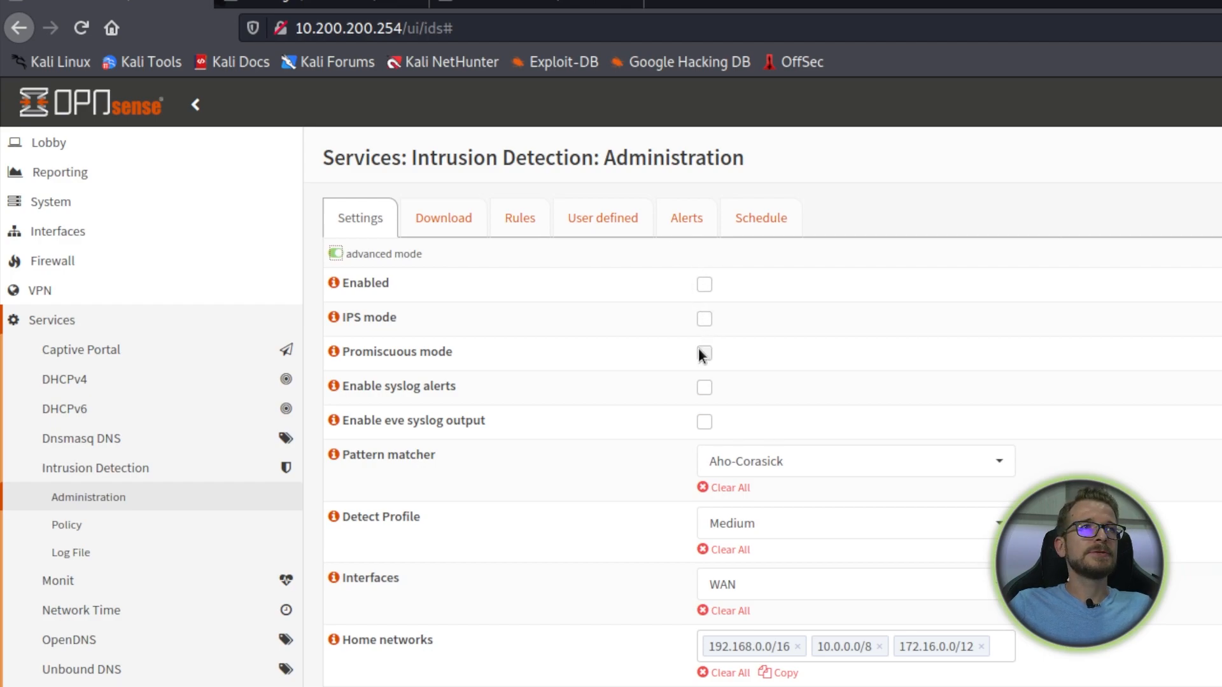
Enable intrusion detection together with IPS mode, promiscuous mode and syslog alerts
{"action": "left_click", "coordinate": [704, 284]}
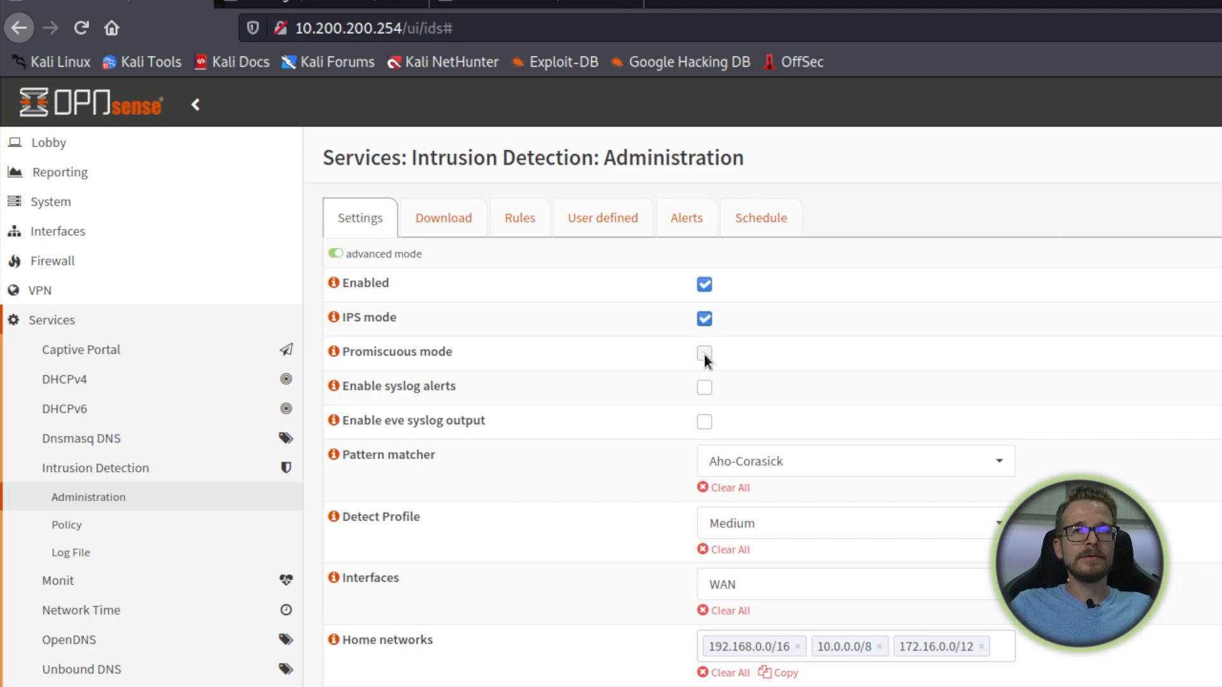
{"action": "left_click", "coordinate": [704, 353]}
{"action": "left_click", "coordinate": [334, 355]}
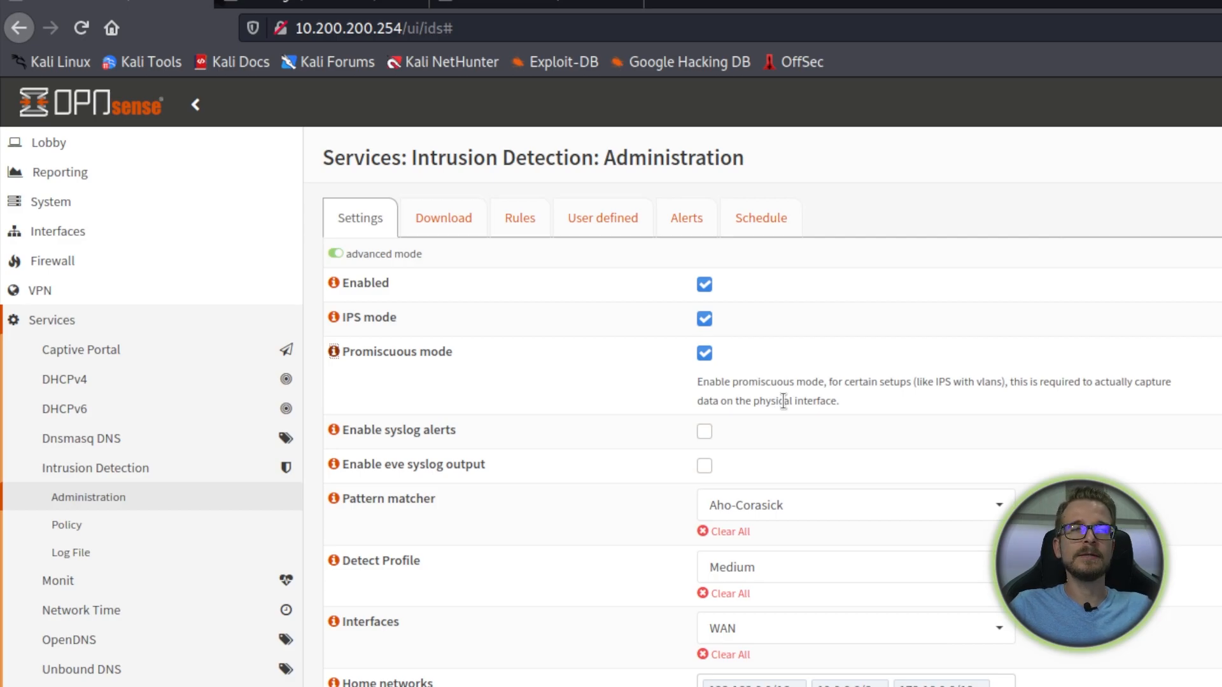
{"action": "left_click", "coordinate": [334, 352]}
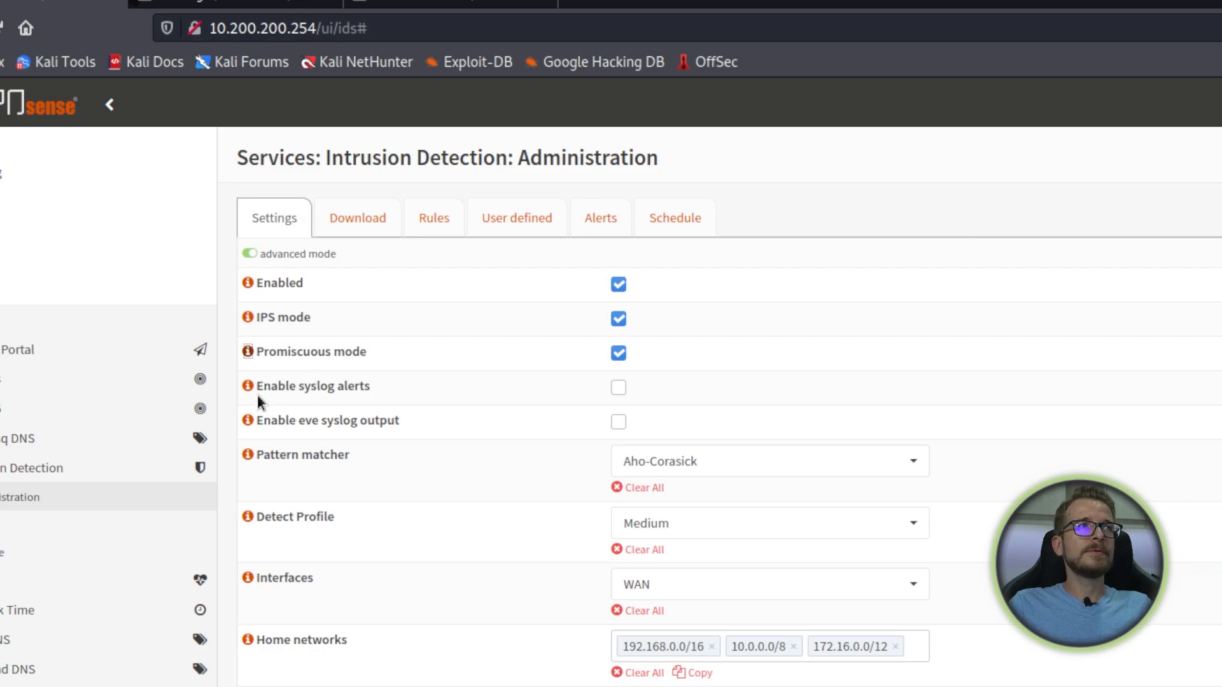
{"action": "left_click", "coordinate": [618, 388]}
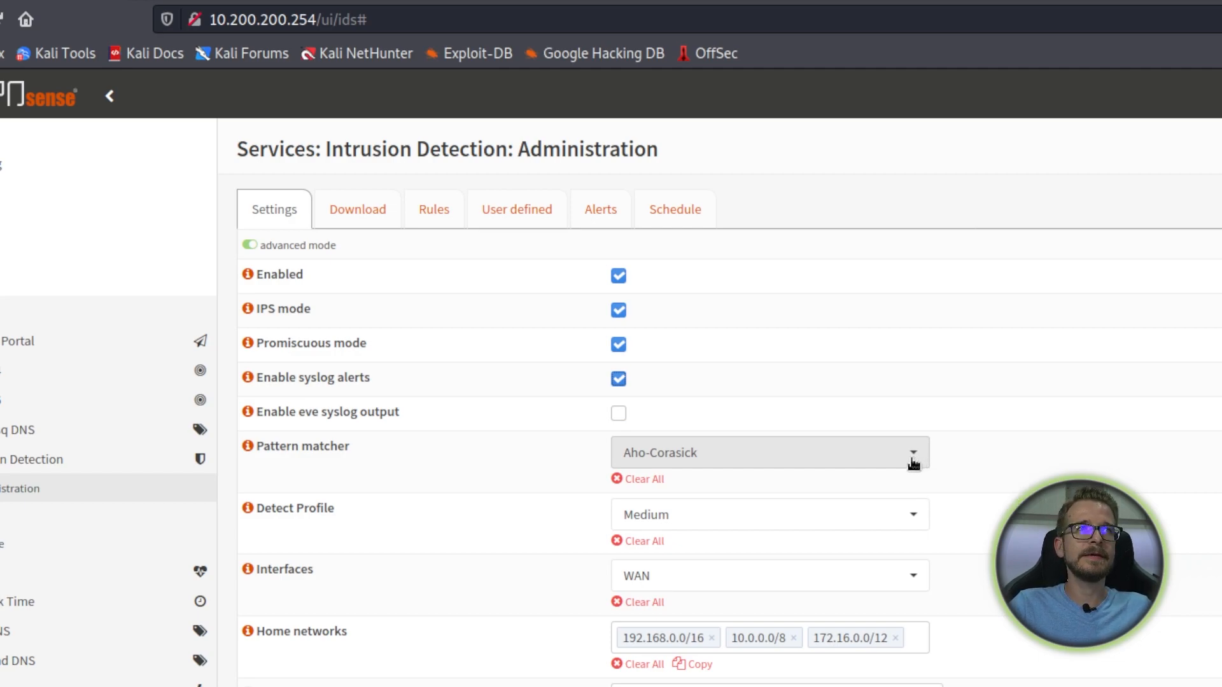
Set the pattern matcher to Hyperscan and make LAN the only monitored interface
{"action": "left_click", "coordinate": [914, 458]}
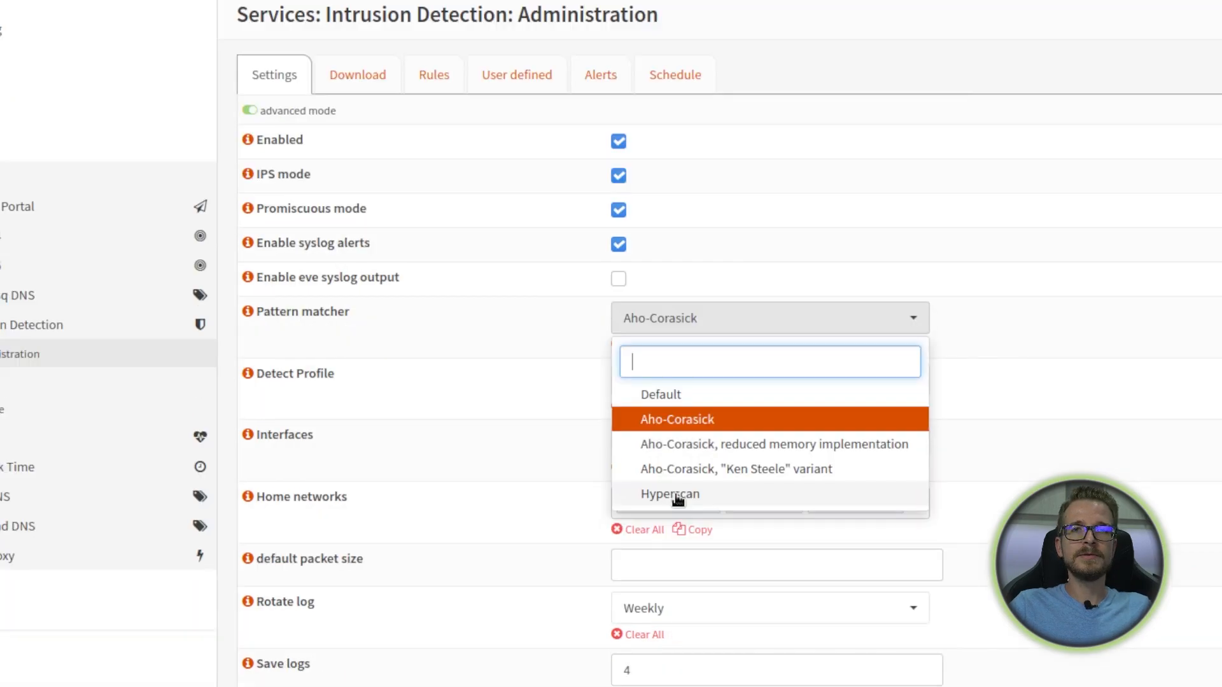
{"action": "left_click", "coordinate": [674, 495]}
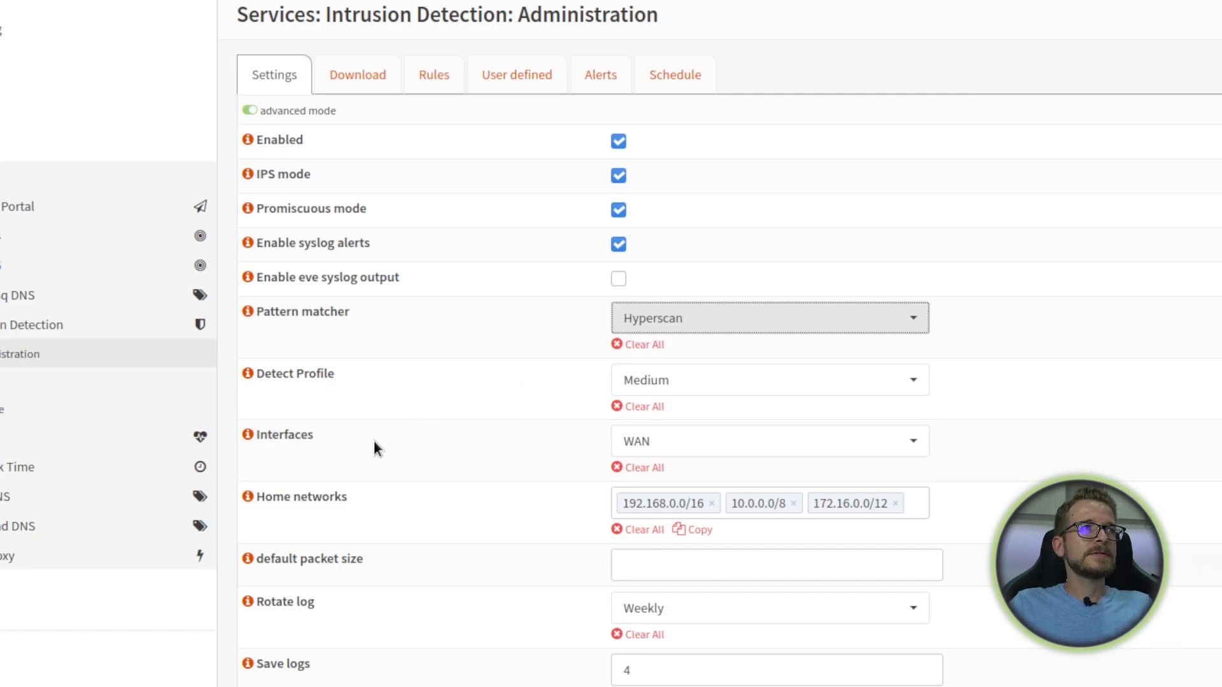
{"action": "left_click", "coordinate": [898, 439]}
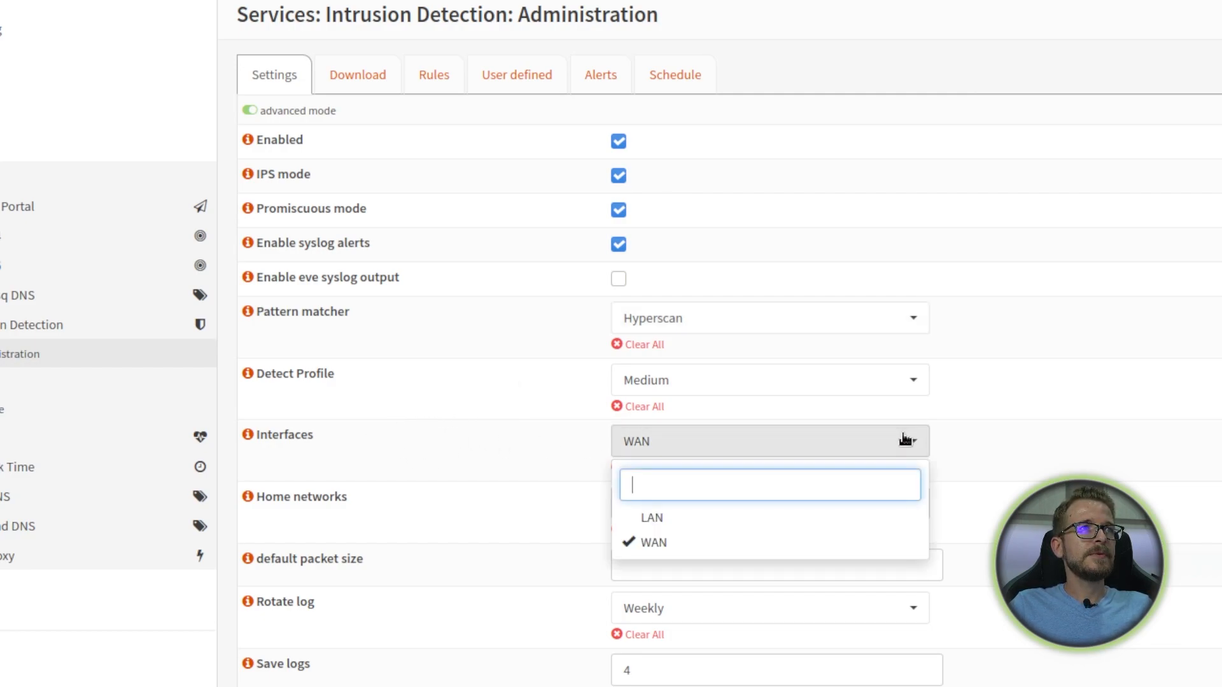
{"action": "left_click", "coordinate": [661, 503]}
{"action": "scroll", "coordinate": [693, 507], "scroll_direction": "down", "scroll_amount": 1}
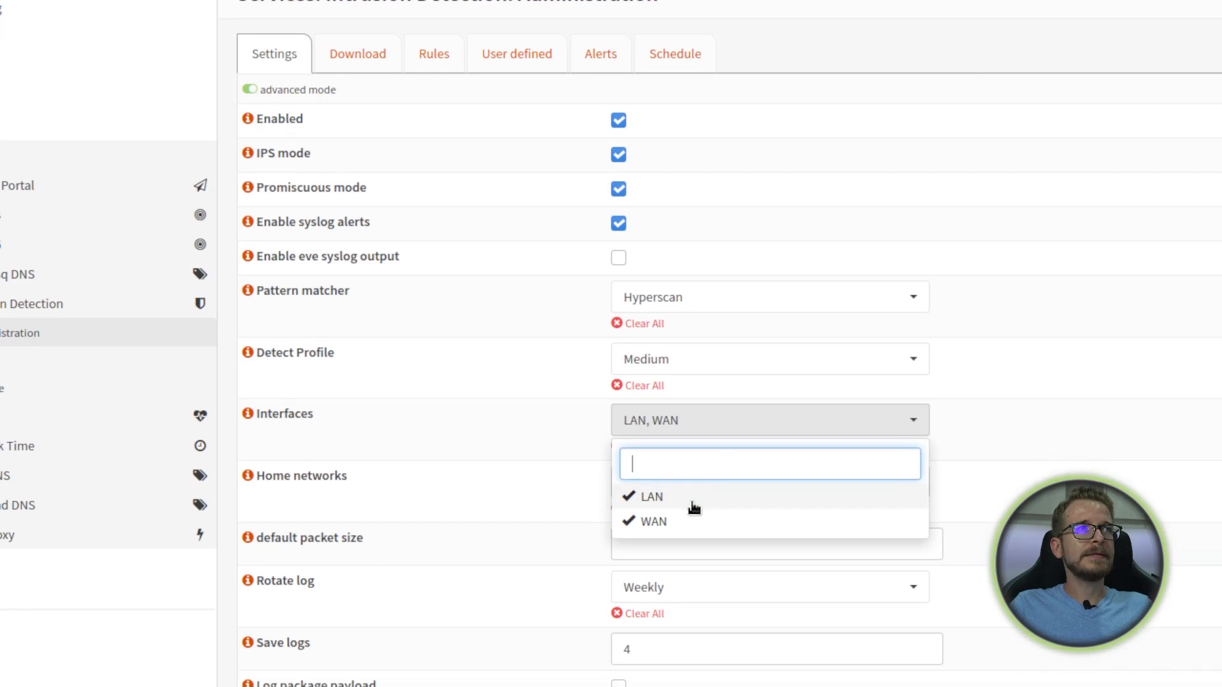
{"action": "left_click", "coordinate": [664, 503]}
{"action": "left_click", "coordinate": [1065, 390]}
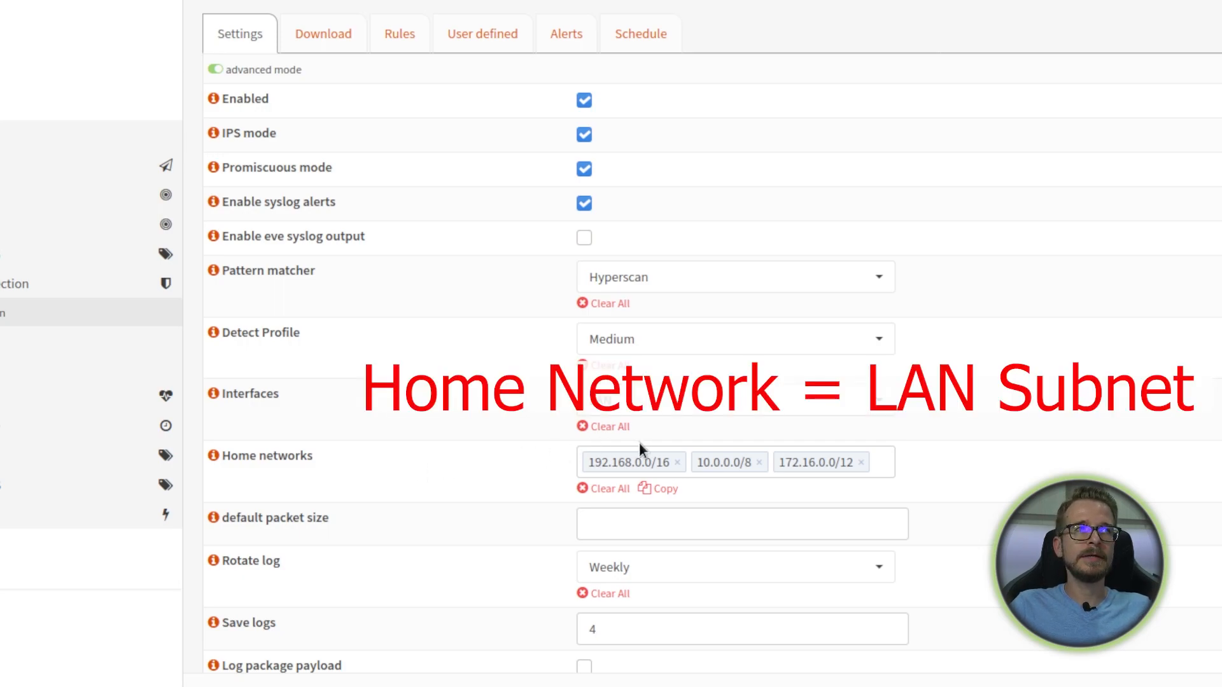
Remove all default home networks and add the LAN subnet 10.200.200.0/24 as the only home network
{"action": "left_click", "coordinate": [677, 463]}
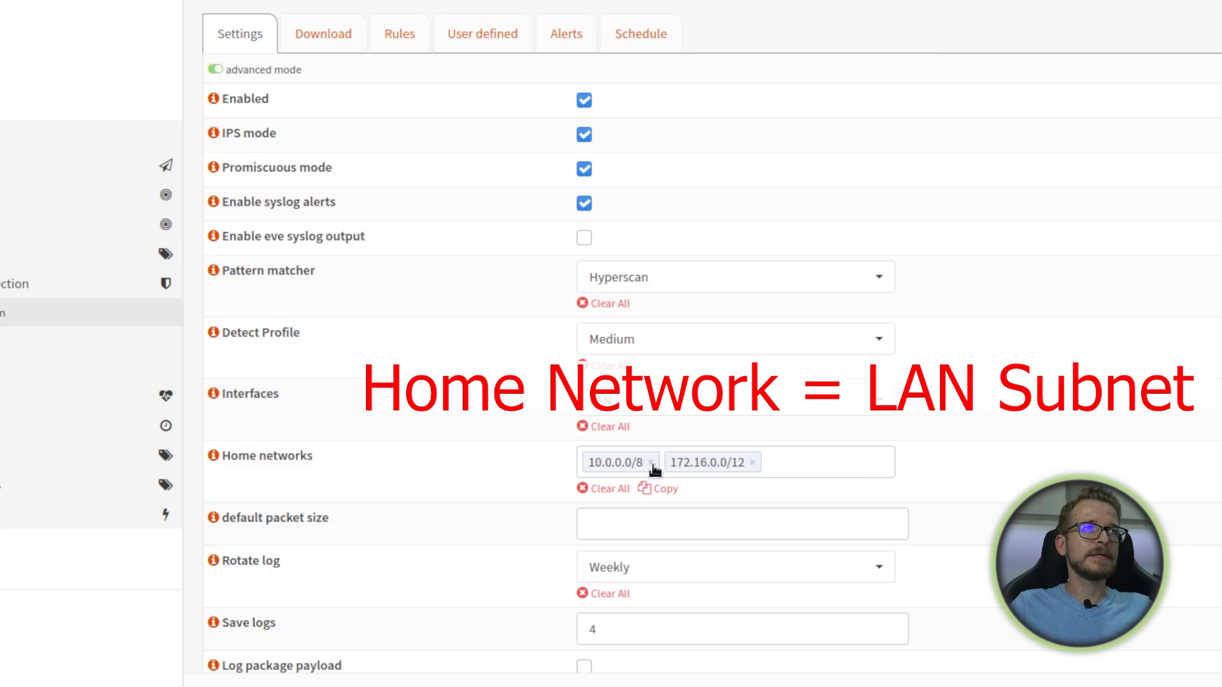
{"action": "left_click", "coordinate": [650, 463]}
{"action": "left_click", "coordinate": [672, 464]}
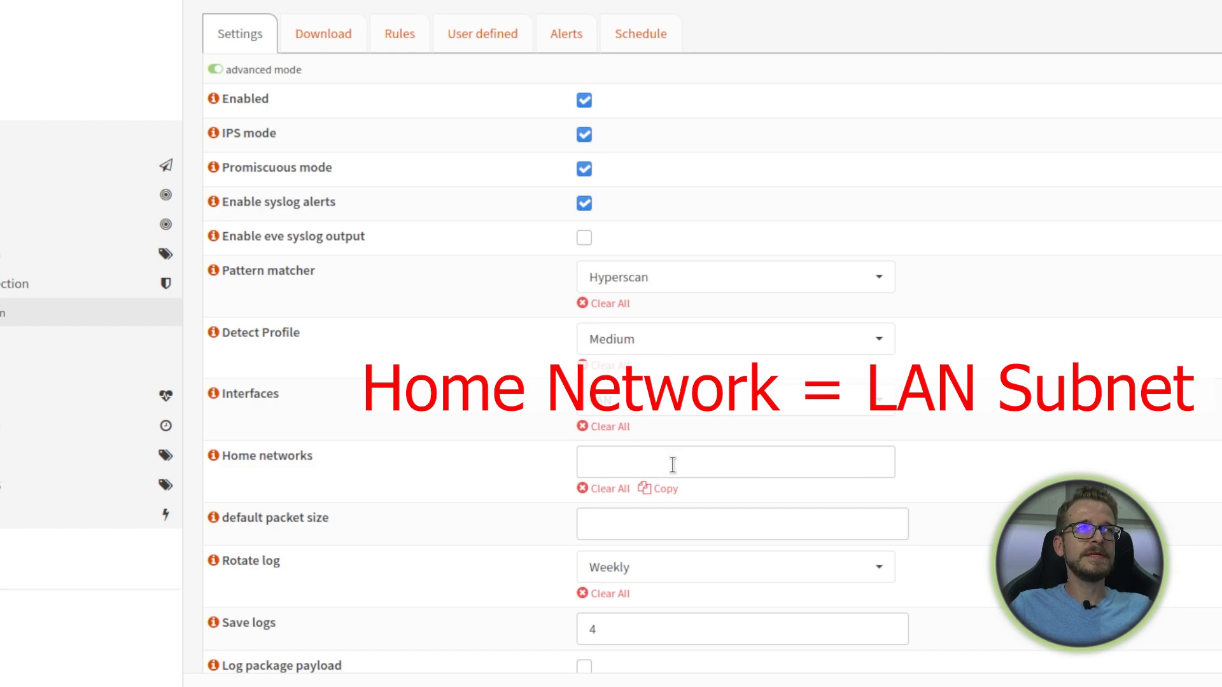
{"action": "left_click", "coordinate": [657, 468]}
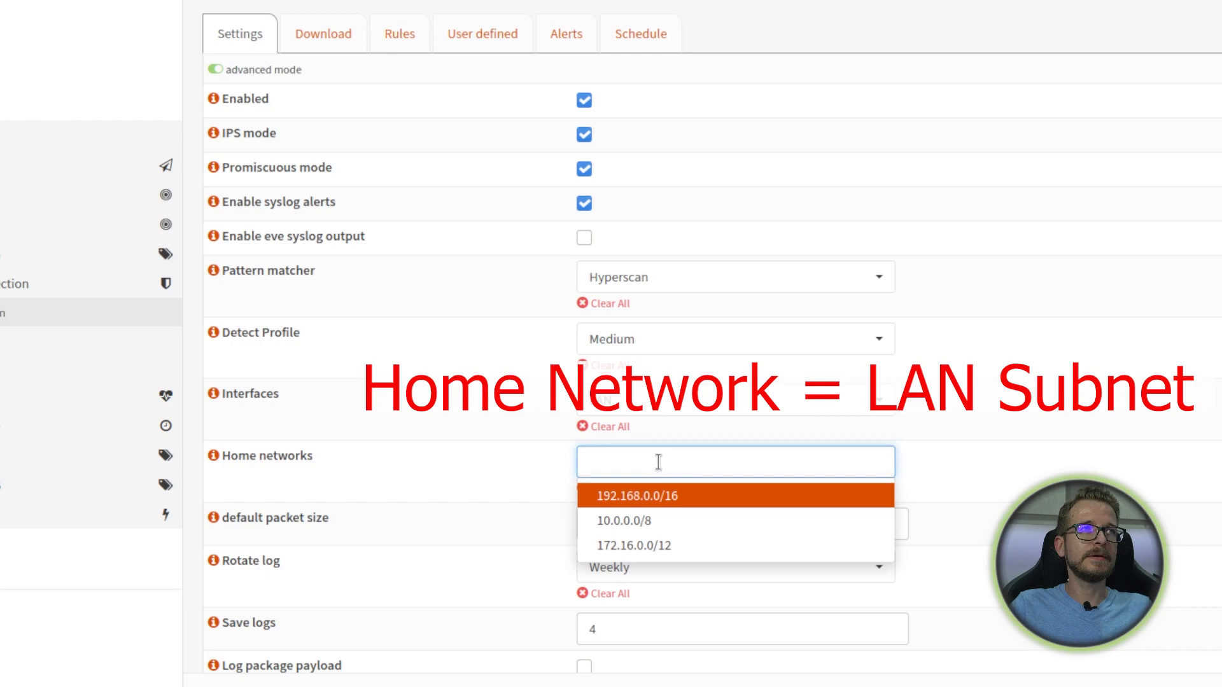
{"action": "type", "text": "10."}
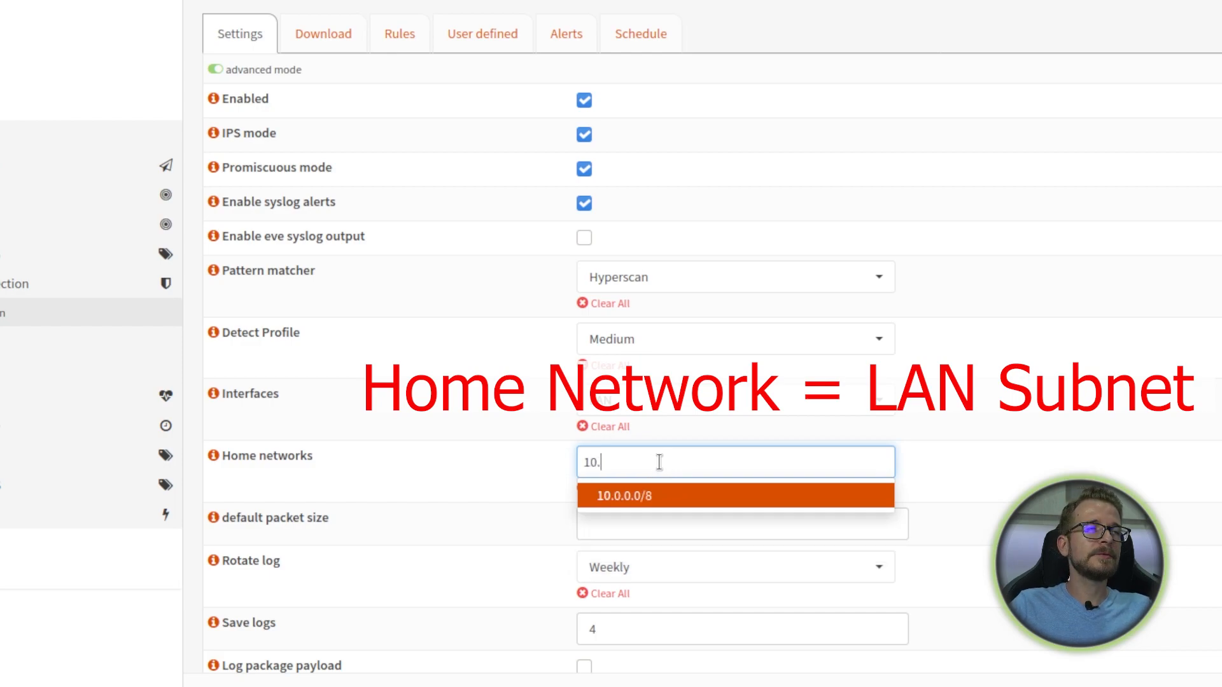
{"action": "type", "text": "200."}
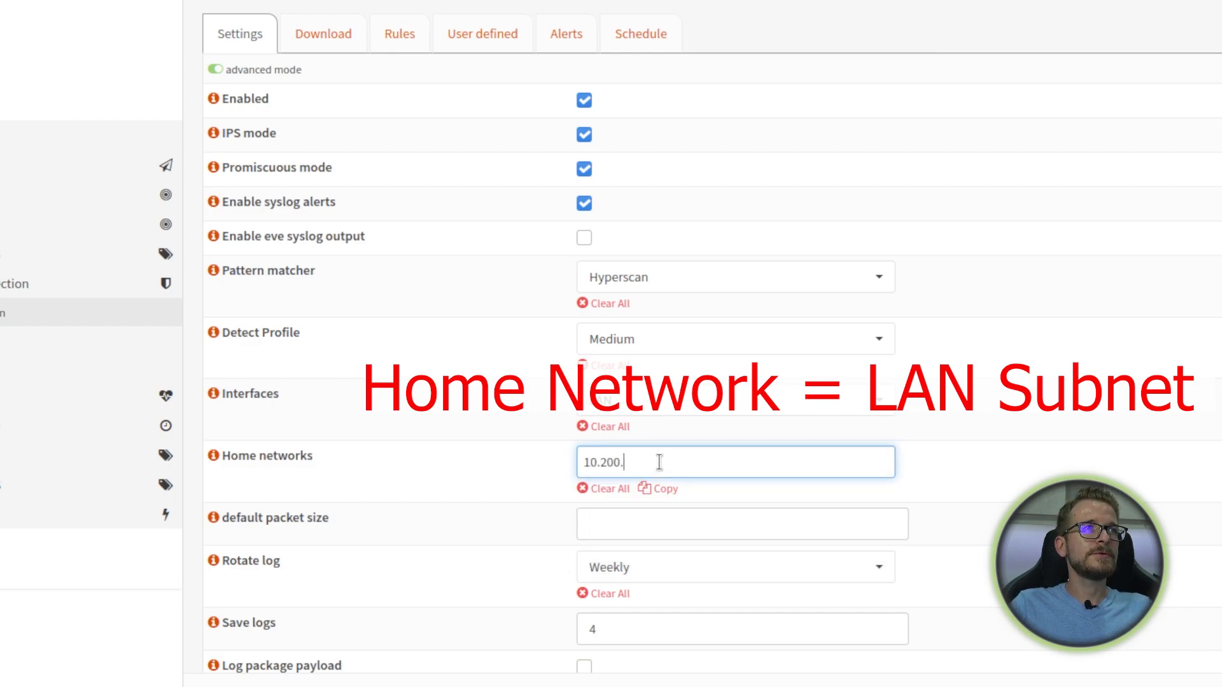
{"action": "type", "text": "200.0/"}
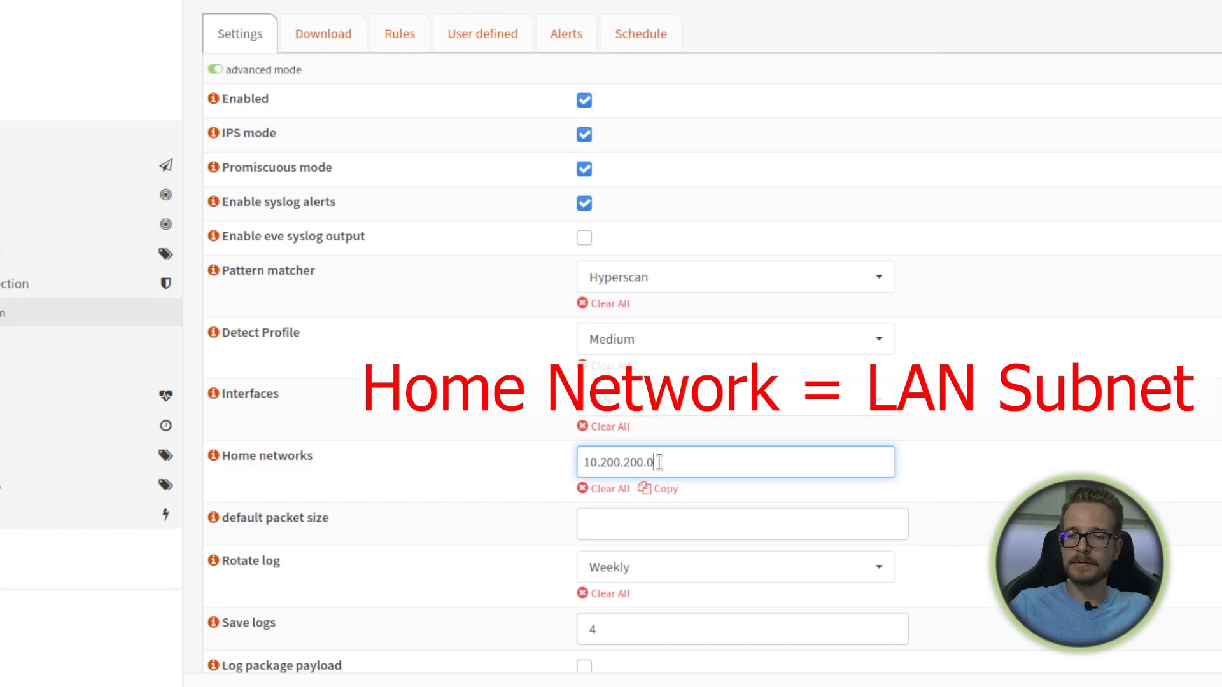
{"action": "type", "text": "24"}
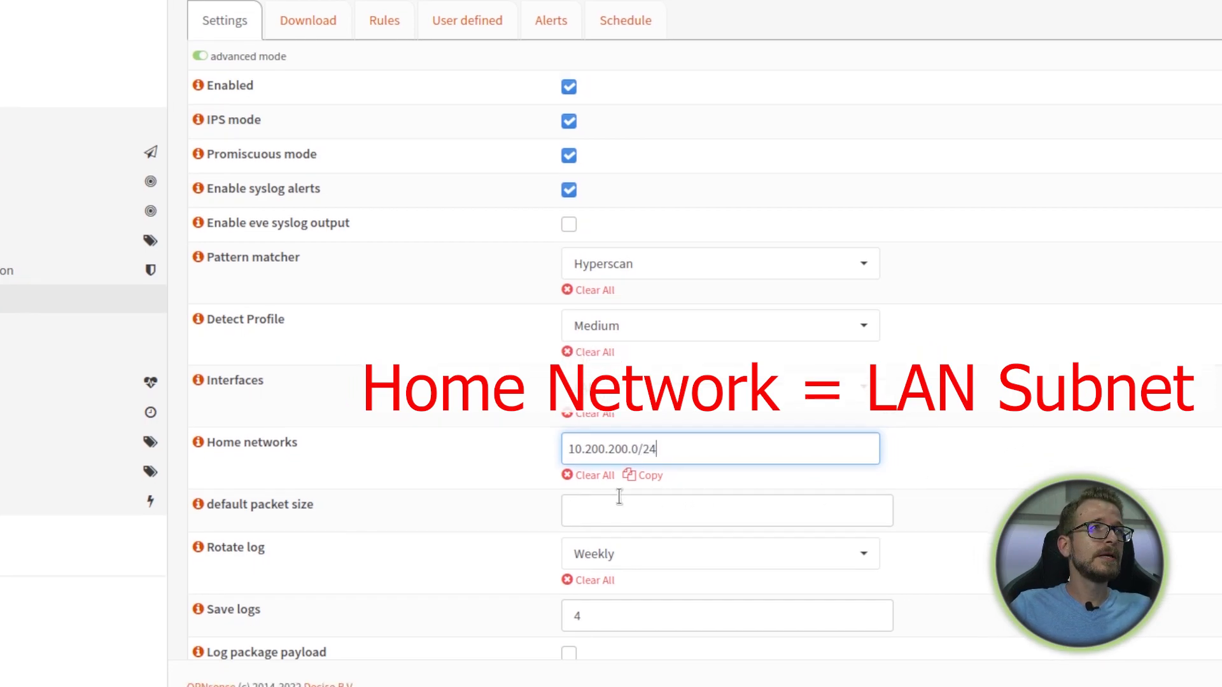
{"action": "left_click", "coordinate": [652, 514]}
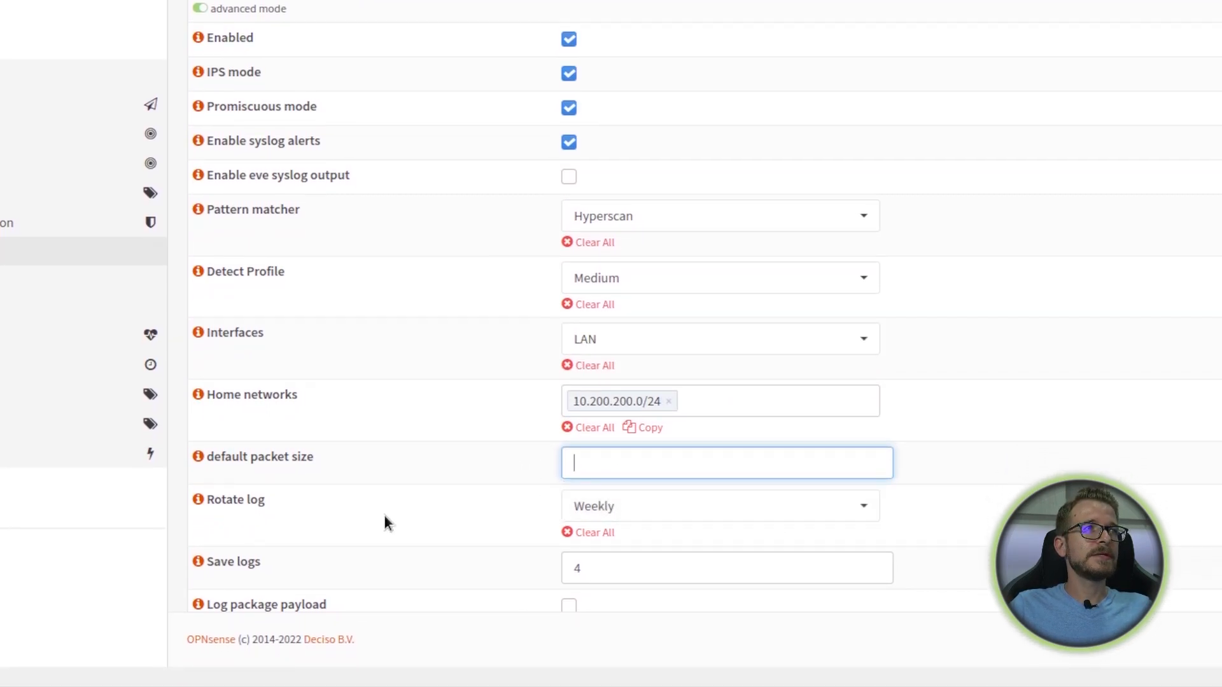
Apply the intrusion detection settings, leaving the default packet size empty
{"action": "scroll", "coordinate": [384, 517], "scroll_direction": "down", "scroll_amount": 2}
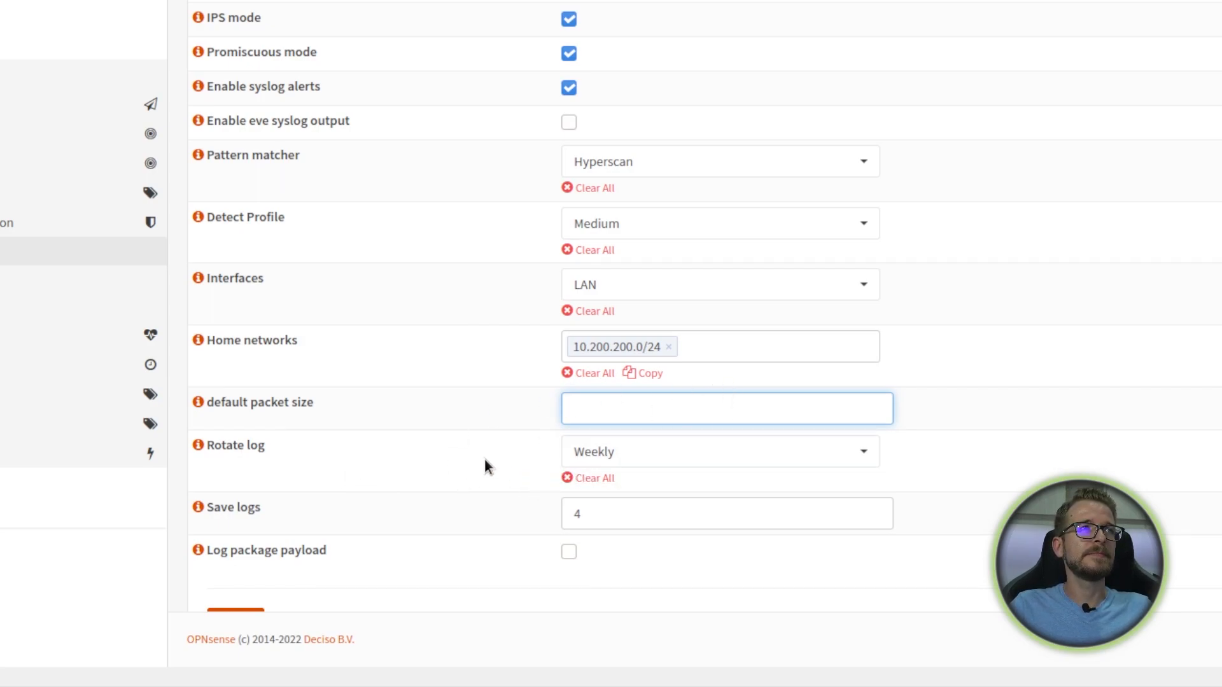
{"action": "scroll", "coordinate": [547, 452], "scroll_direction": "down", "scroll_amount": 1}
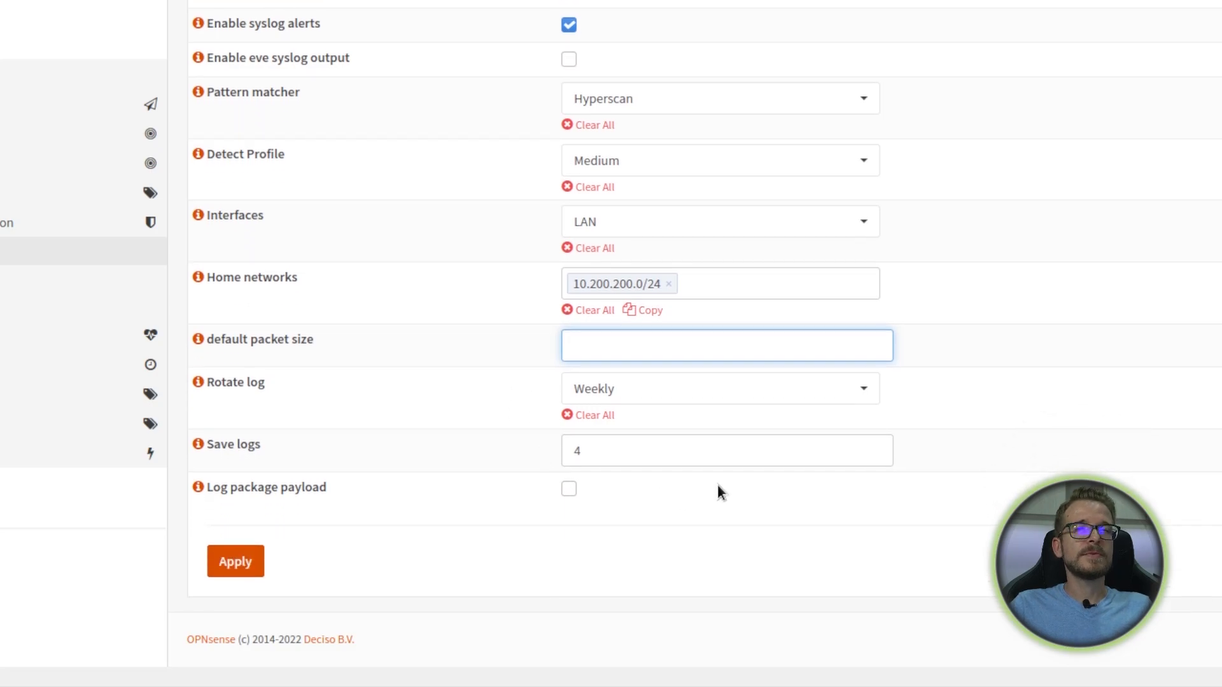
{"action": "left_click", "coordinate": [227, 571]}
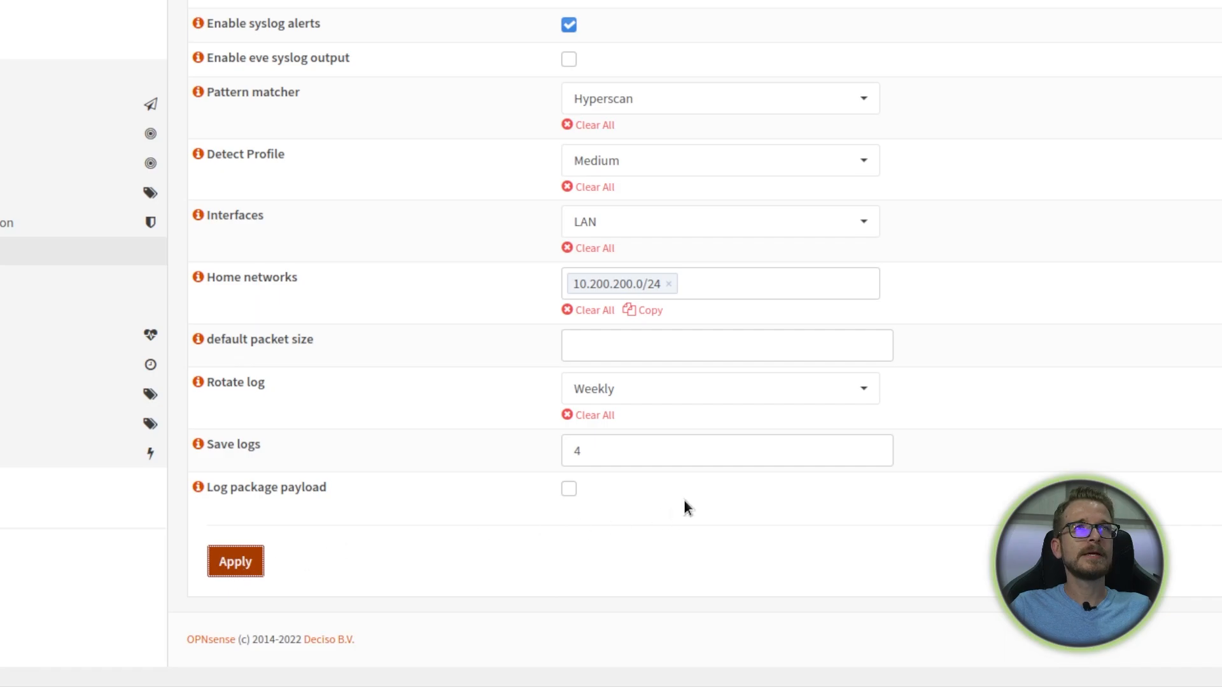
Look through the downloadable intrusion detection rulesets, including the ET open emerging threat categories
{"action": "scroll", "coordinate": [712, 509], "scroll_direction": "up", "scroll_amount": 2}
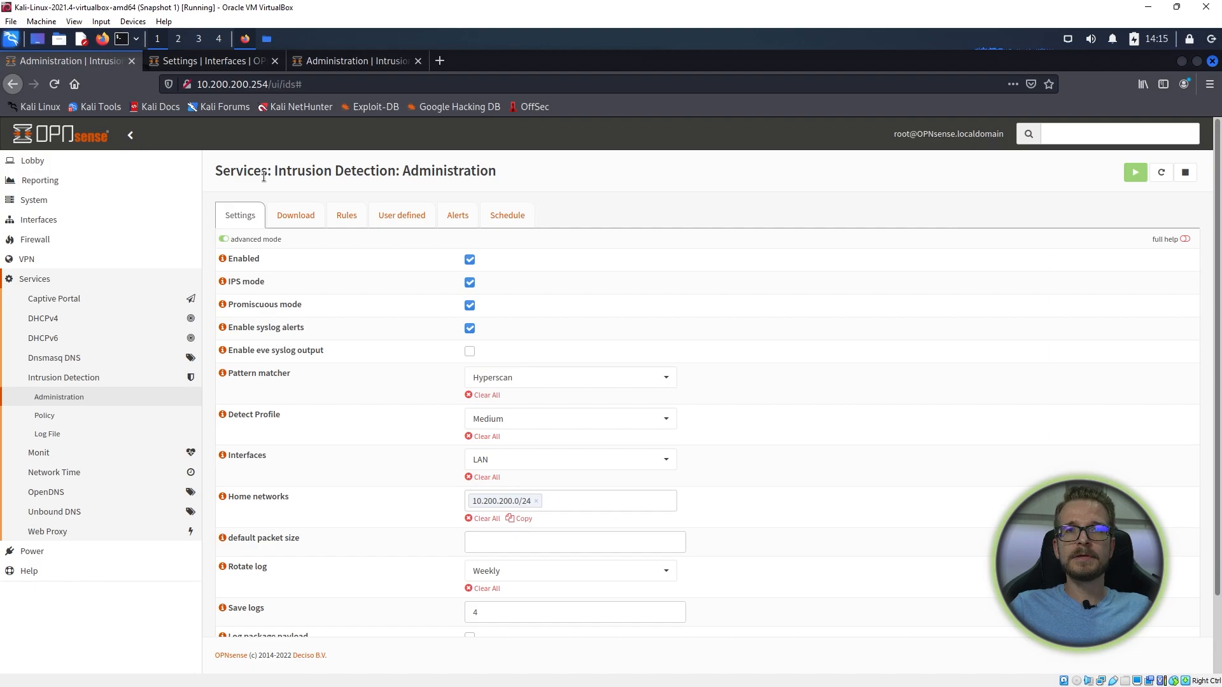
{"action": "left_click", "coordinate": [297, 216]}
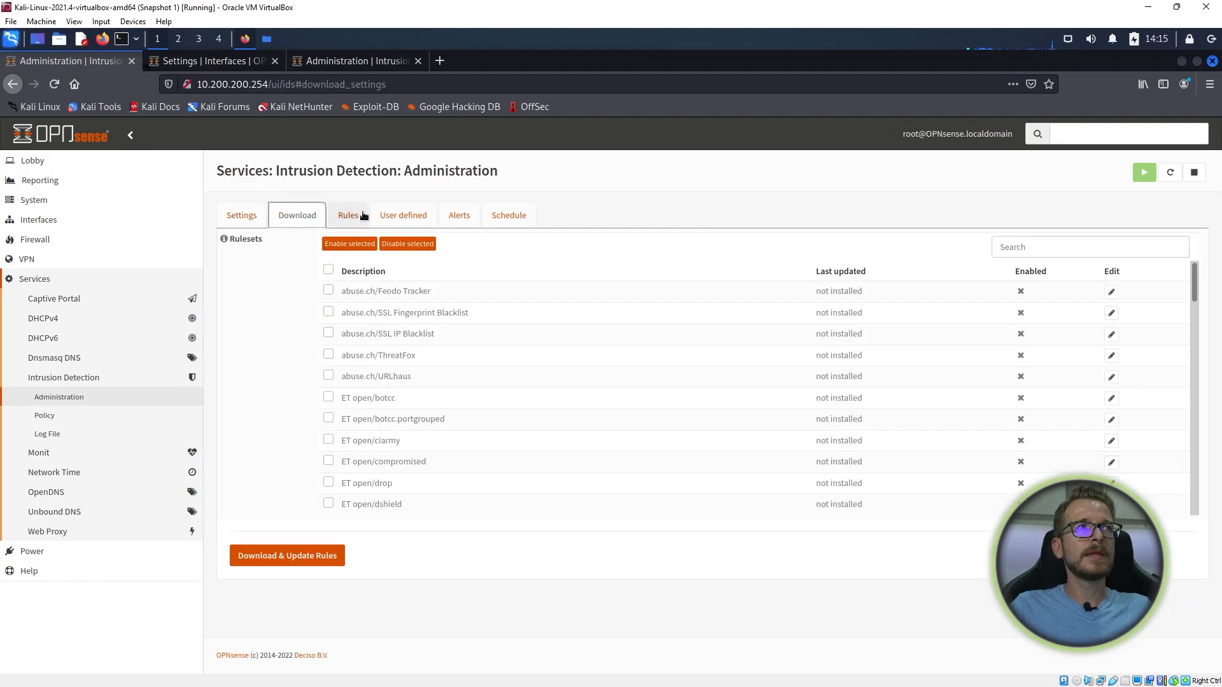
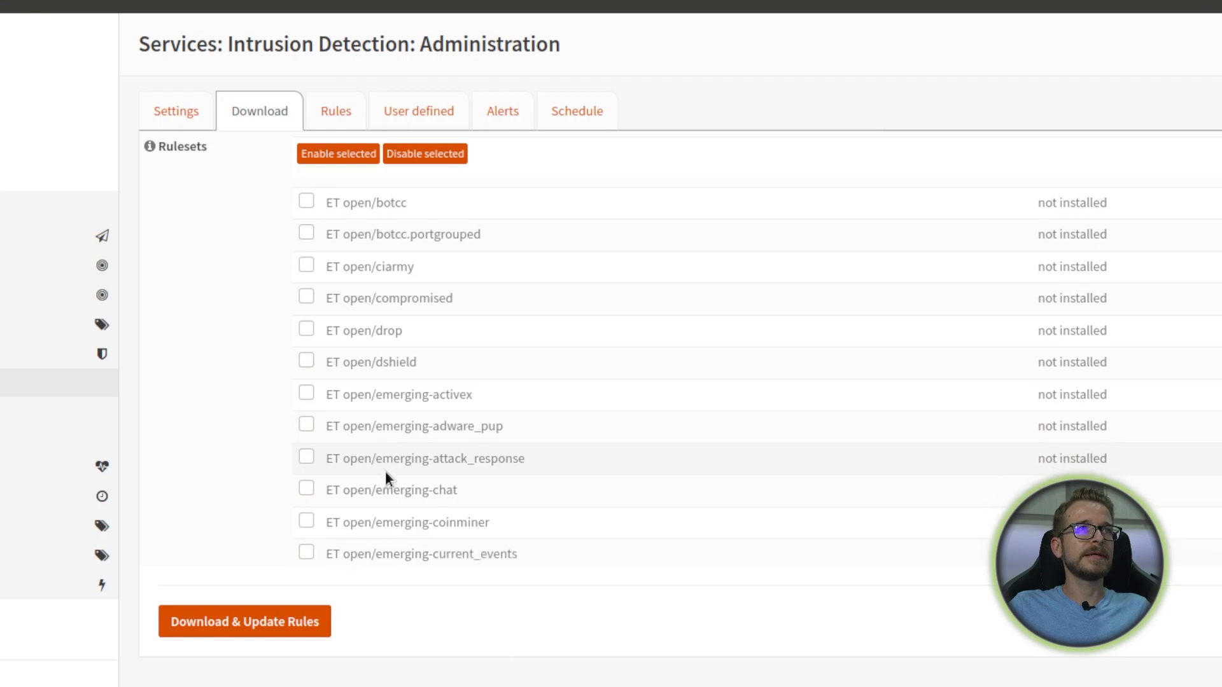
{"action": "scroll", "coordinate": [484, 404], "scroll_direction": "down", "scroll_amount": 3}
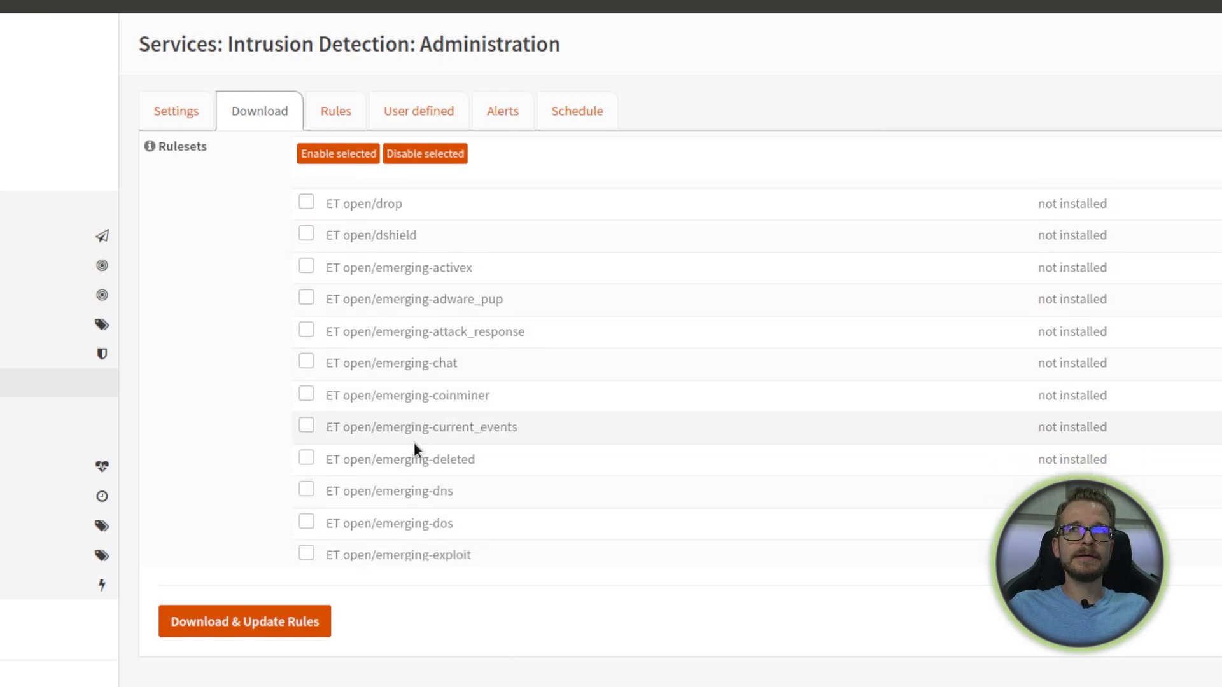
{"action": "scroll", "coordinate": [419, 465], "scroll_direction": "down", "scroll_amount": 2}
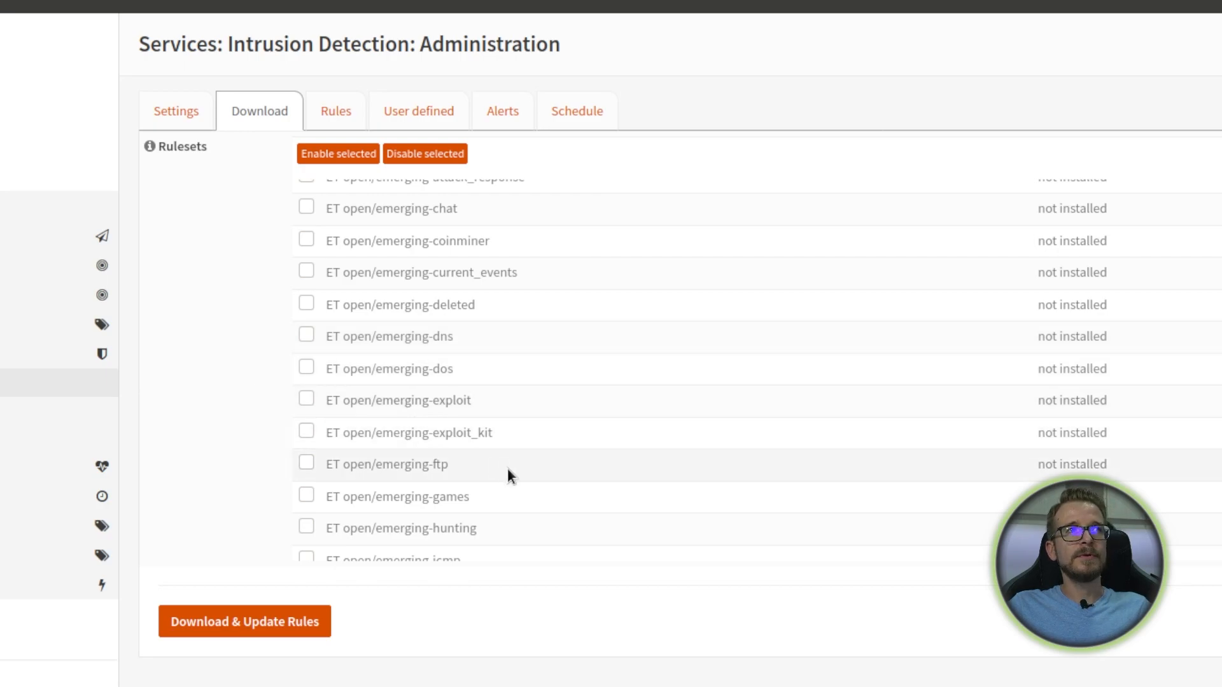
{"action": "scroll", "coordinate": [515, 498], "scroll_direction": "down", "scroll_amount": 4}
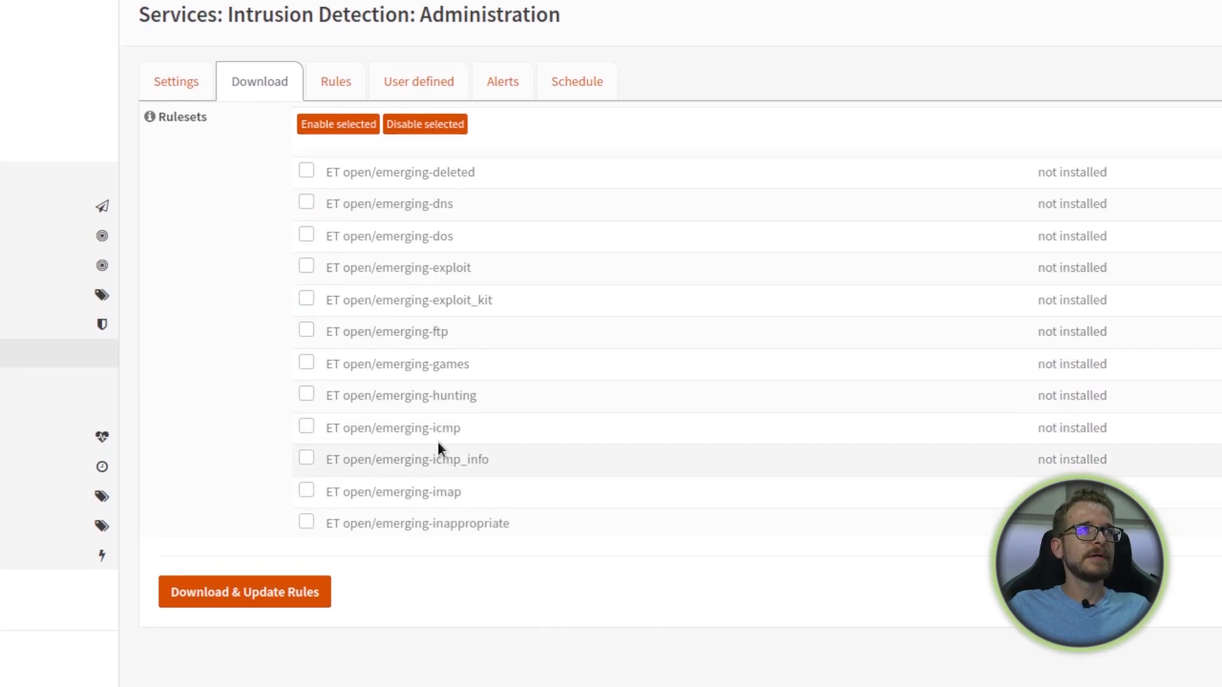
{"action": "scroll", "coordinate": [570, 487], "scroll_direction": "down", "scroll_amount": 7}
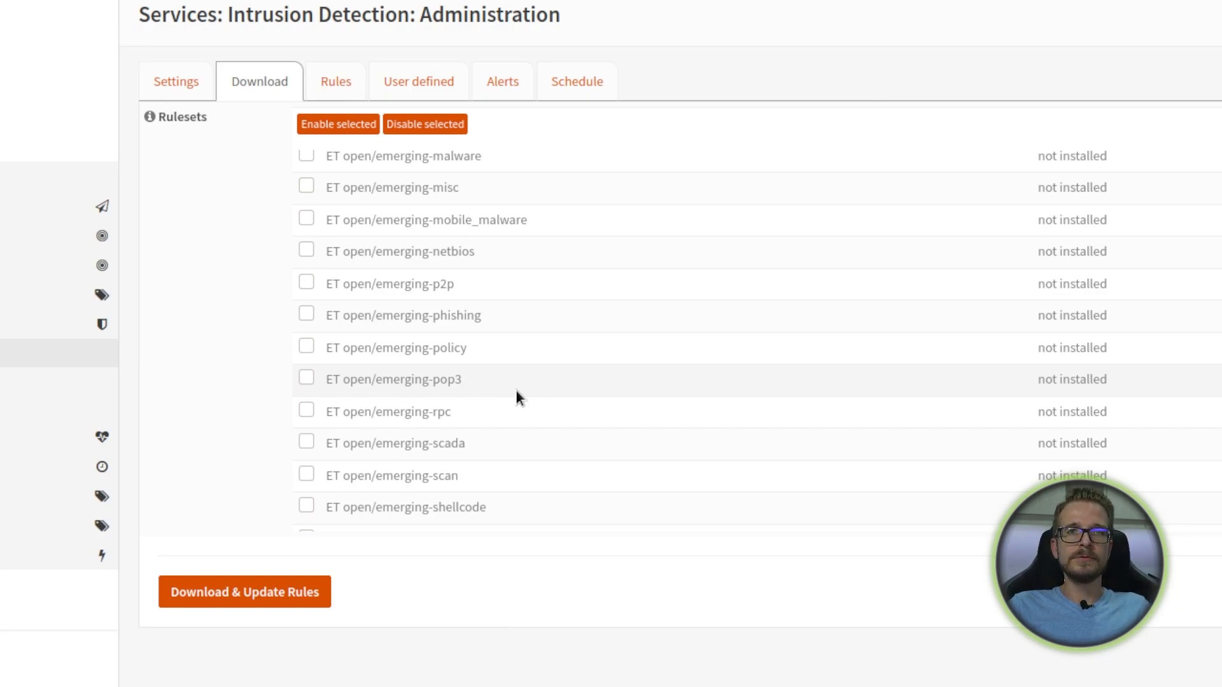
{"action": "scroll", "coordinate": [515, 389], "scroll_direction": "up", "scroll_amount": 3}
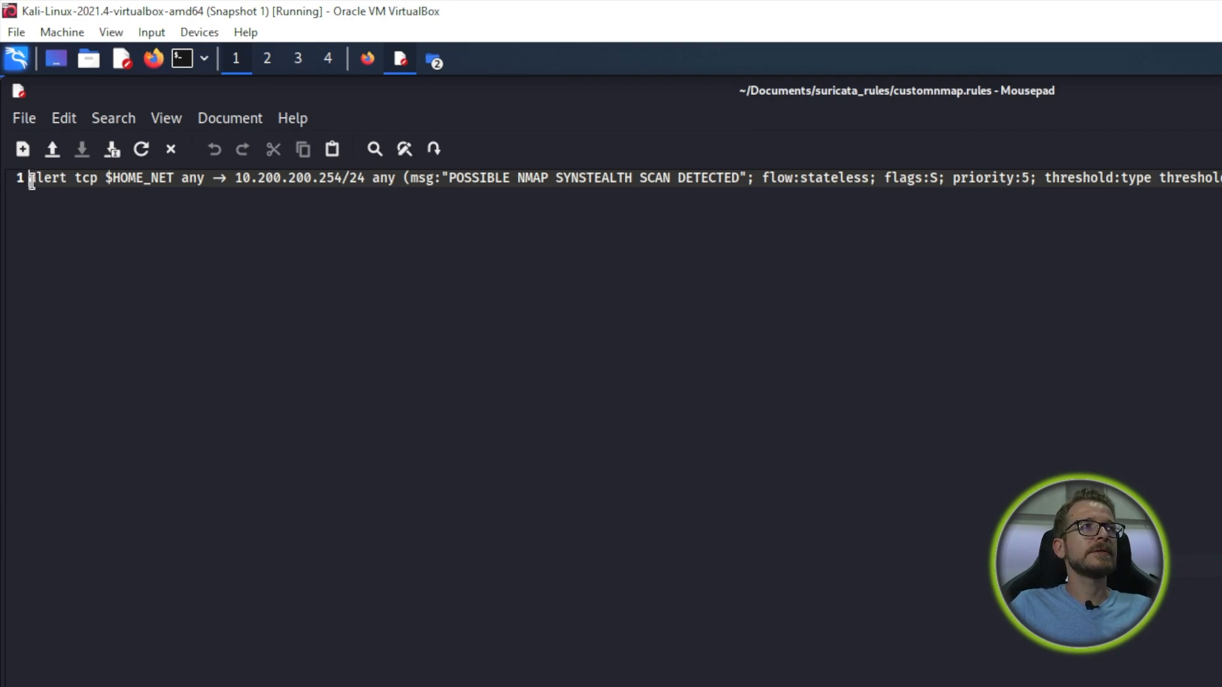
In Mousepad, examine the custom Nmap SYN scan rule in customnmap.rules, from the alert action and addresses to its message, flow and flags options
{"action": "left_click_drag", "start_coordinate": [36, 181], "coordinate": [78, 181]}
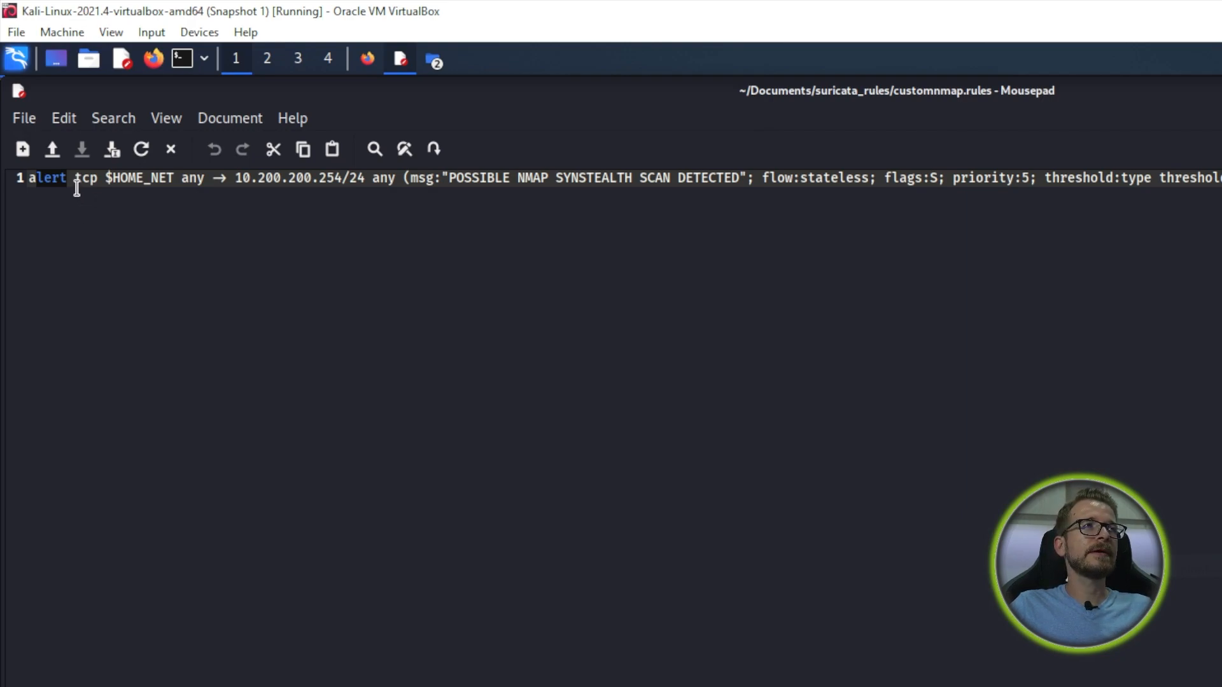
{"action": "left_click_drag", "start_coordinate": [76, 185], "coordinate": [99, 187]}
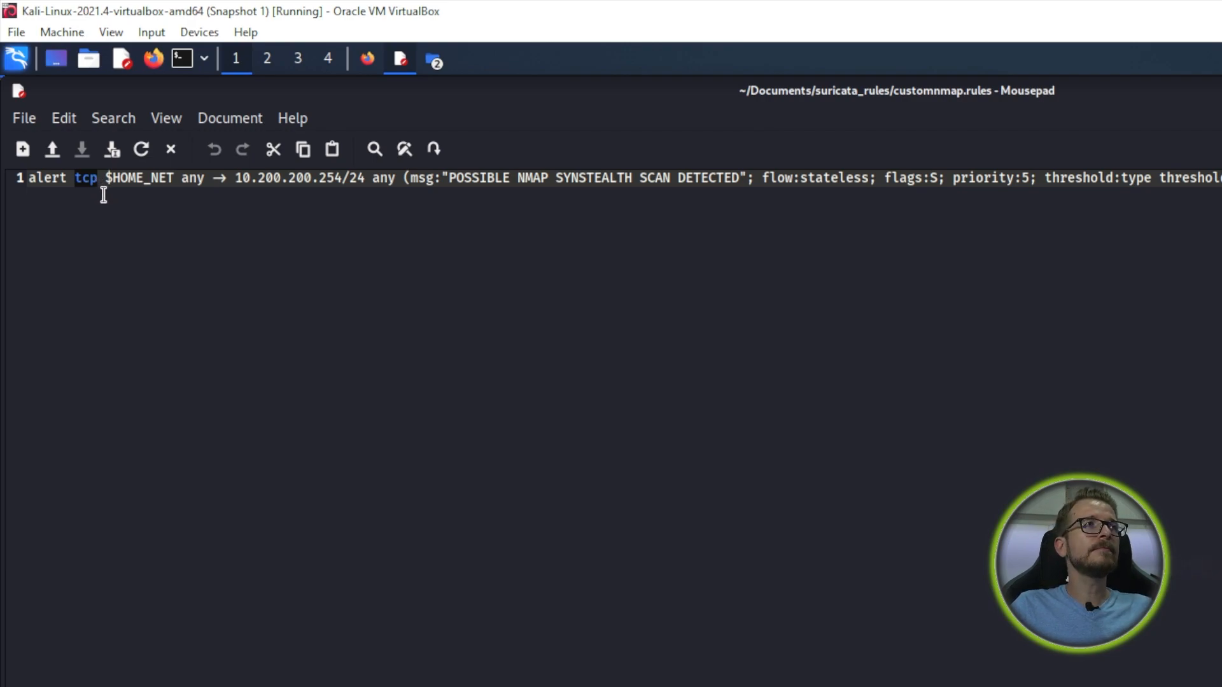
{"action": "left_click", "coordinate": [106, 180]}
{"action": "left_click_drag", "start_coordinate": [106, 180], "coordinate": [174, 183]}
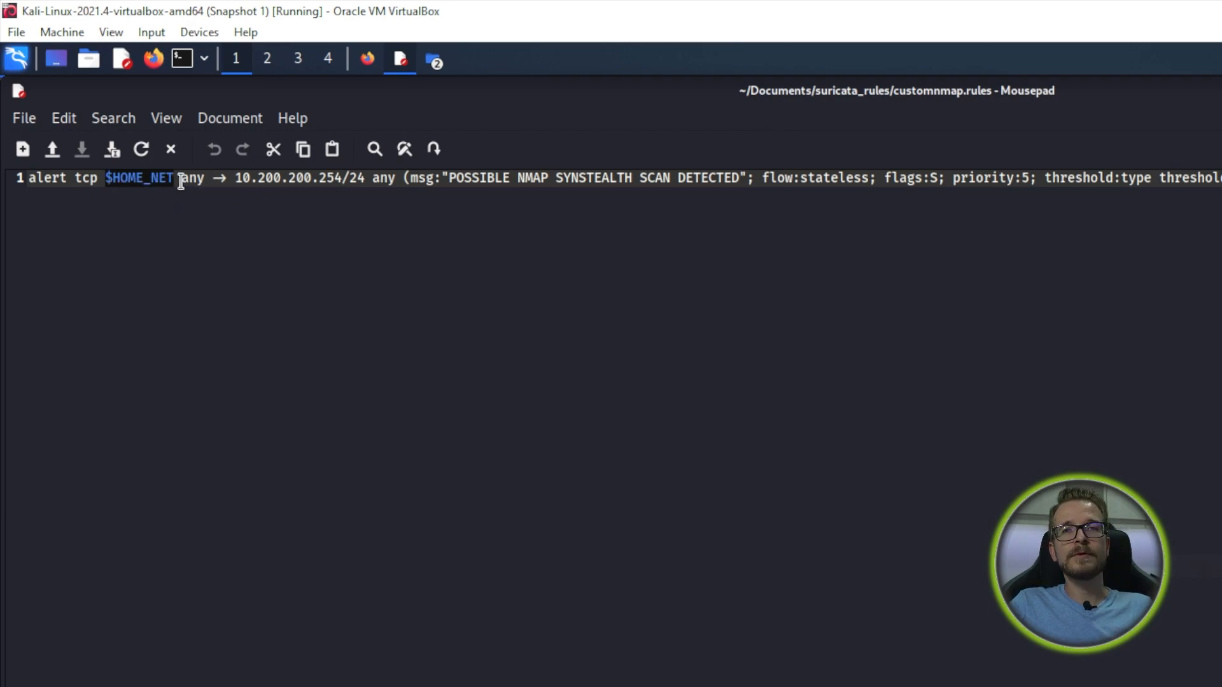
{"action": "left_click_drag", "start_coordinate": [182, 178], "coordinate": [207, 178]}
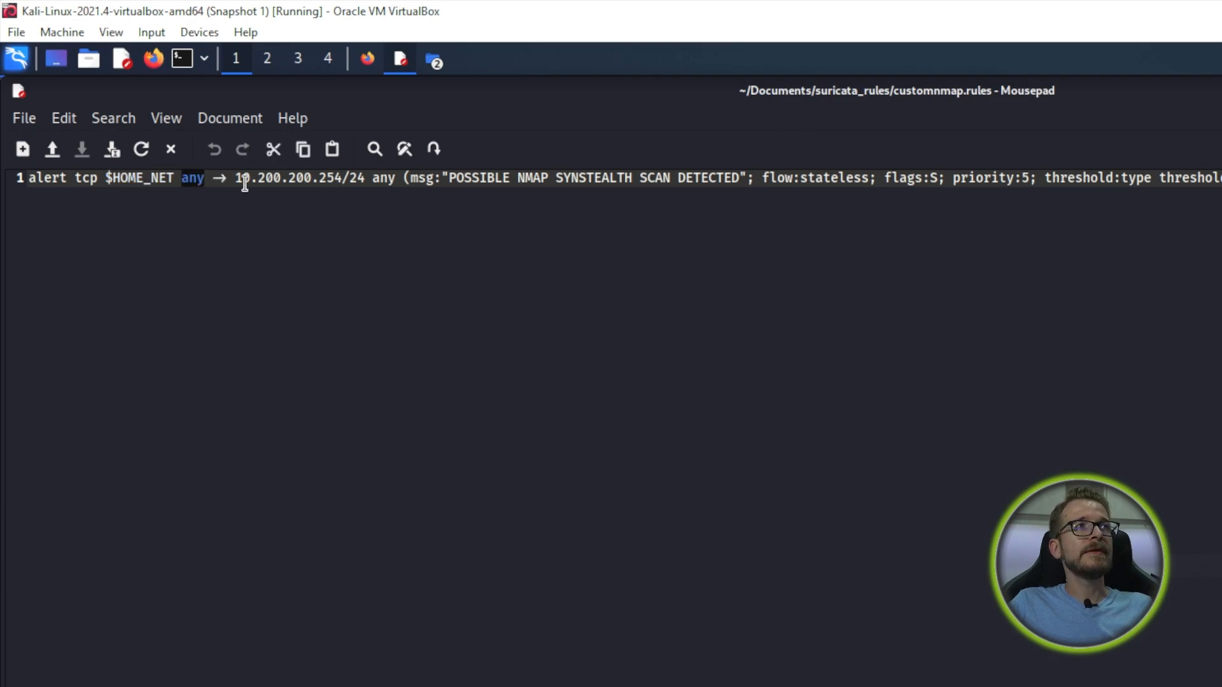
{"action": "left_click_drag", "start_coordinate": [241, 178], "coordinate": [311, 179]}
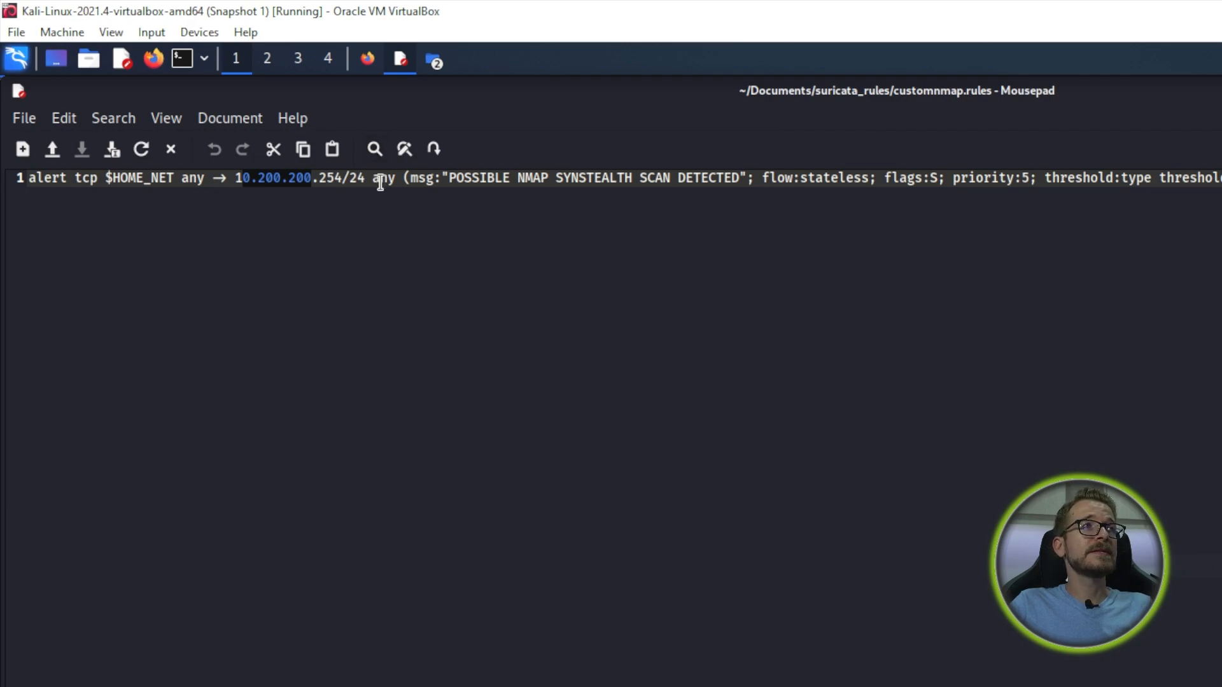
{"action": "left_click_drag", "start_coordinate": [380, 180], "coordinate": [472, 182]}
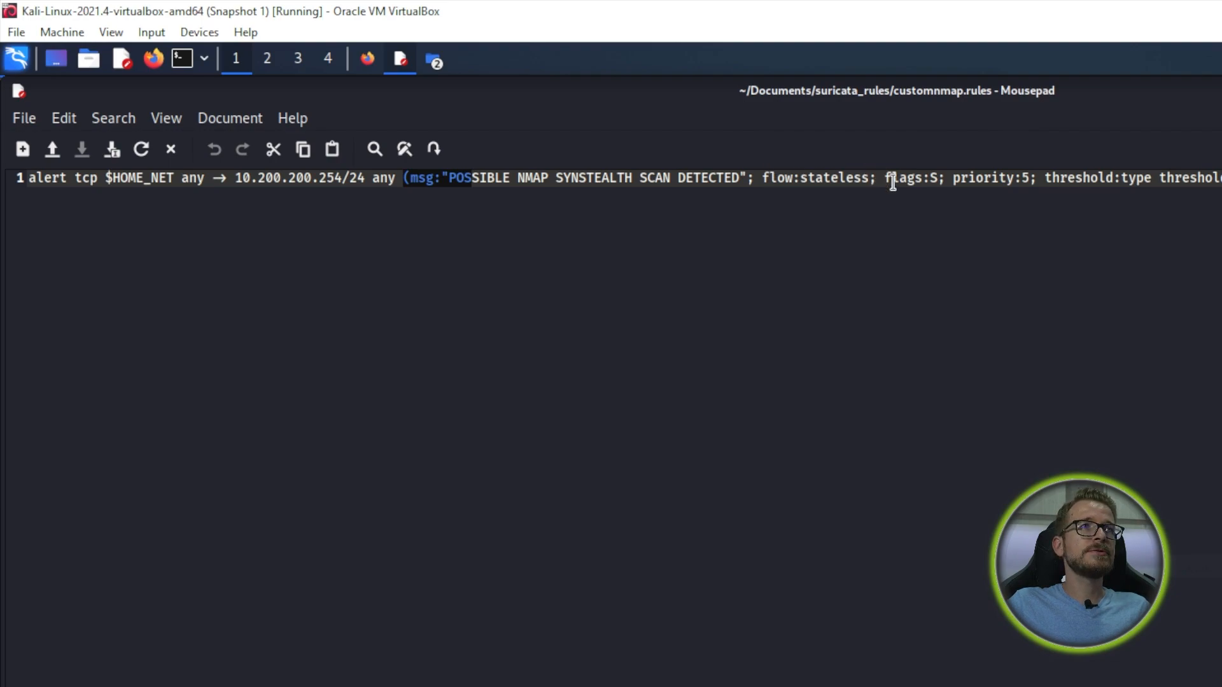
{"action": "left_click", "coordinate": [844, 178]}
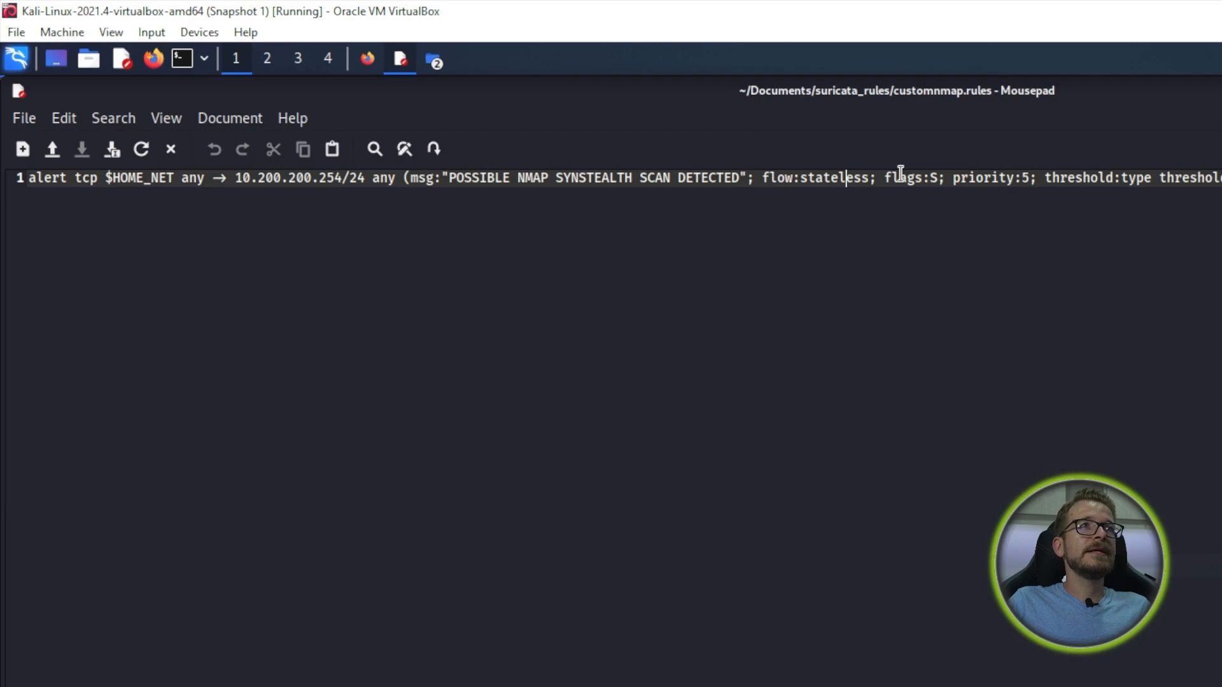
{"action": "key", "text": "Right"}
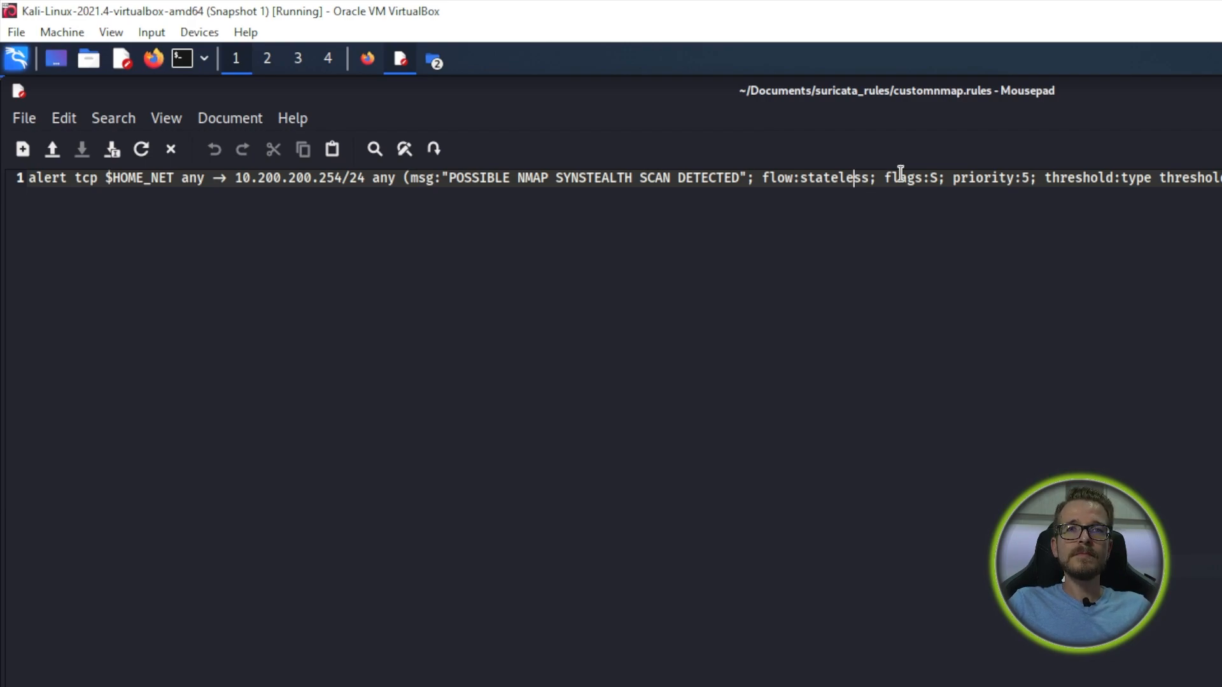
{"action": "key", "text": "Left"}
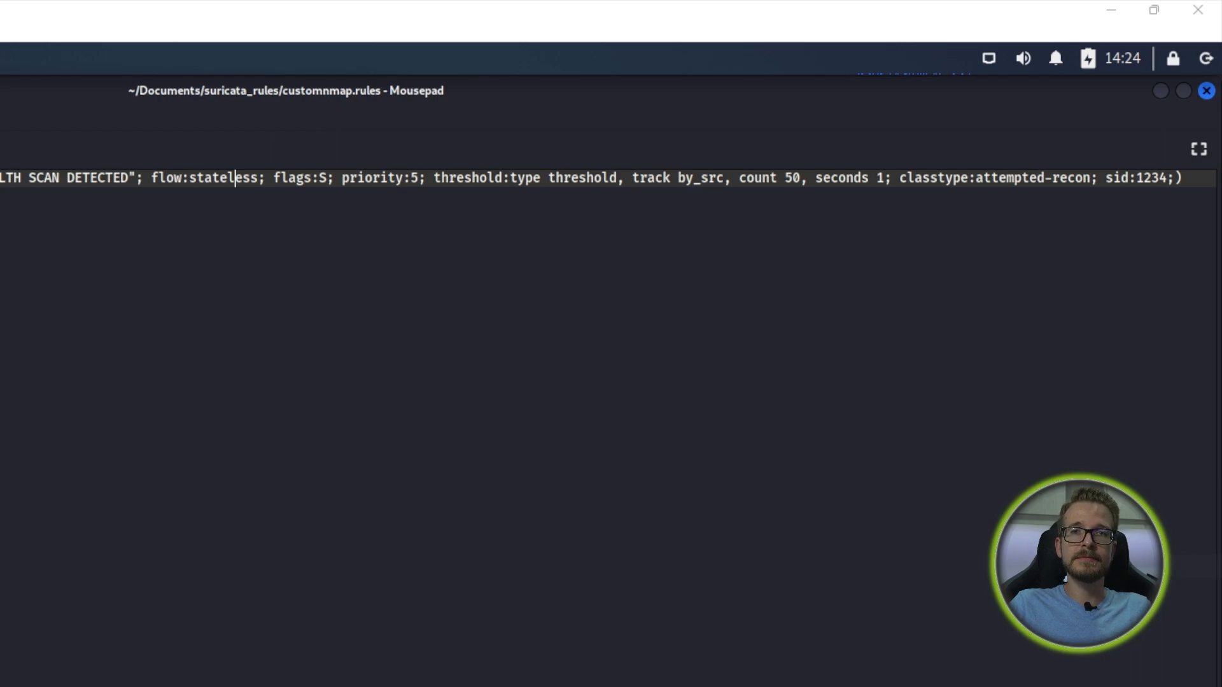
{"action": "left_click_drag", "start_coordinate": [281, 178], "coordinate": [333, 178]}
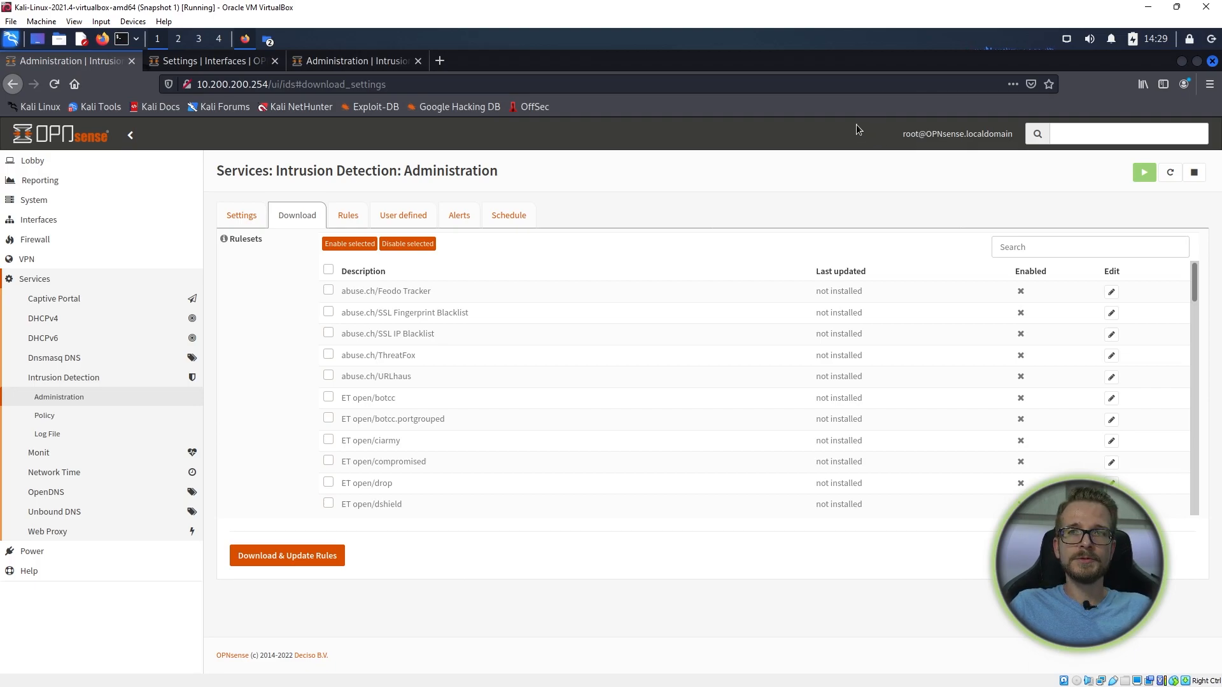
In the firewall's system administration settings, enable Secure Shell and permit both root user login and password login
{"action": "left_click", "coordinate": [39, 202]}
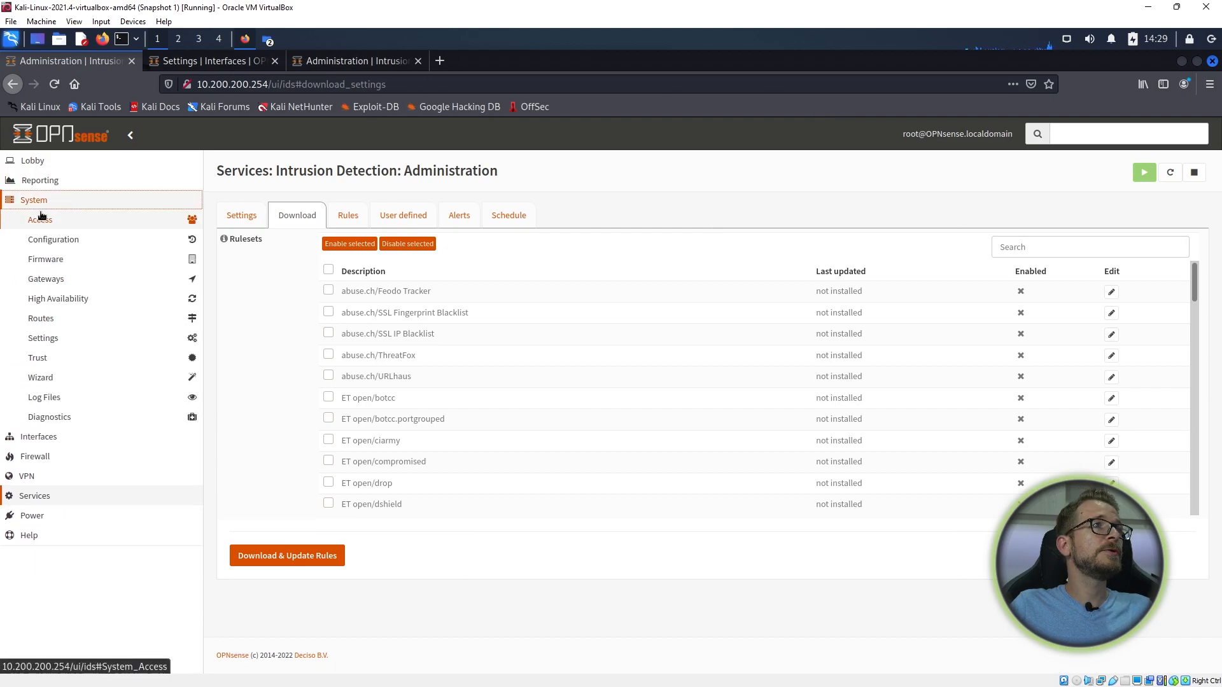
{"action": "left_click", "coordinate": [56, 339]}
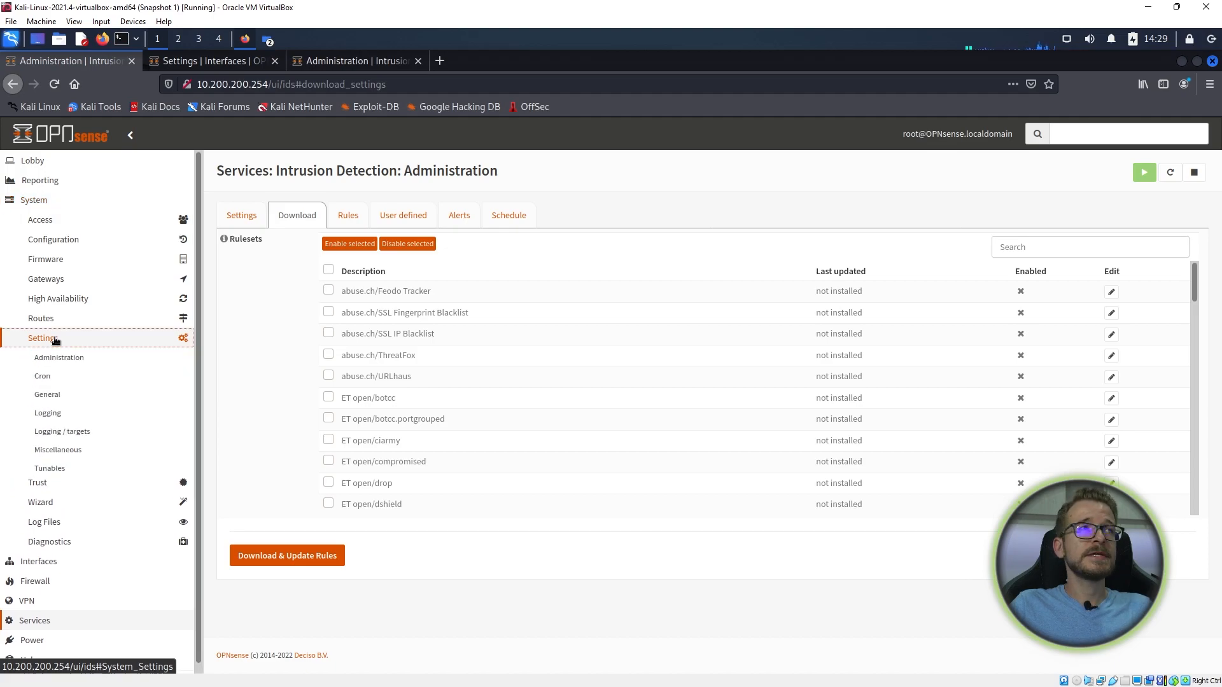
{"action": "left_click", "coordinate": [56, 357]}
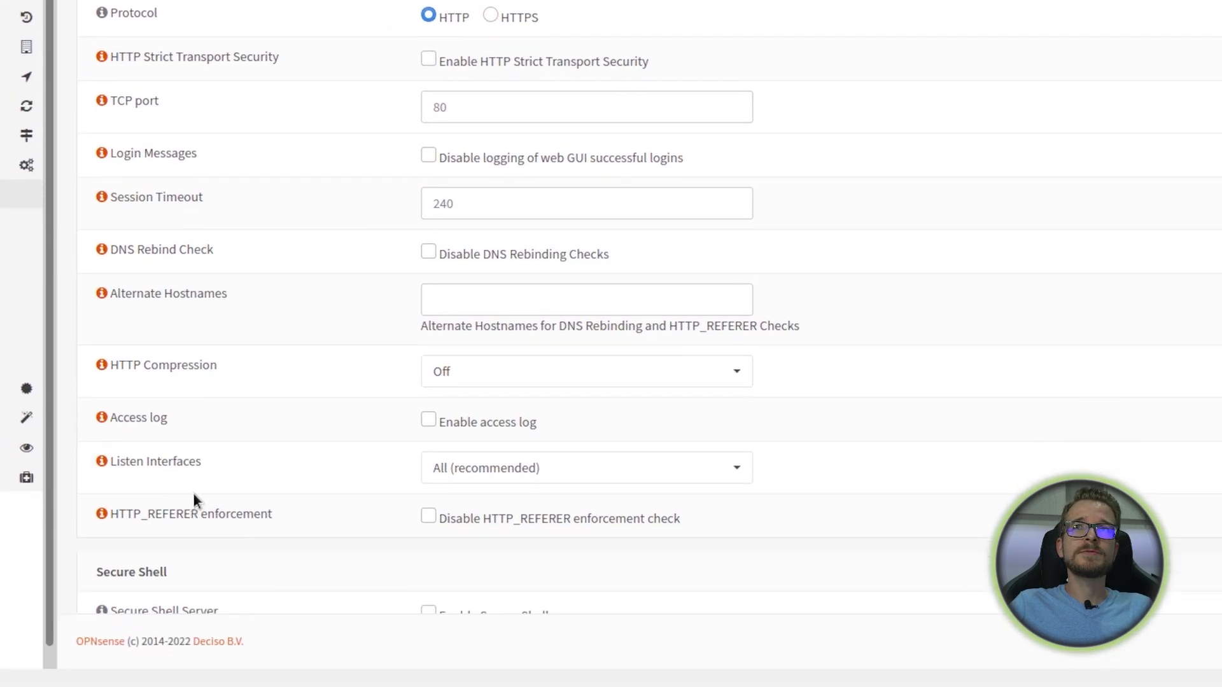
{"action": "scroll", "coordinate": [194, 495], "scroll_direction": "down", "scroll_amount": 5}
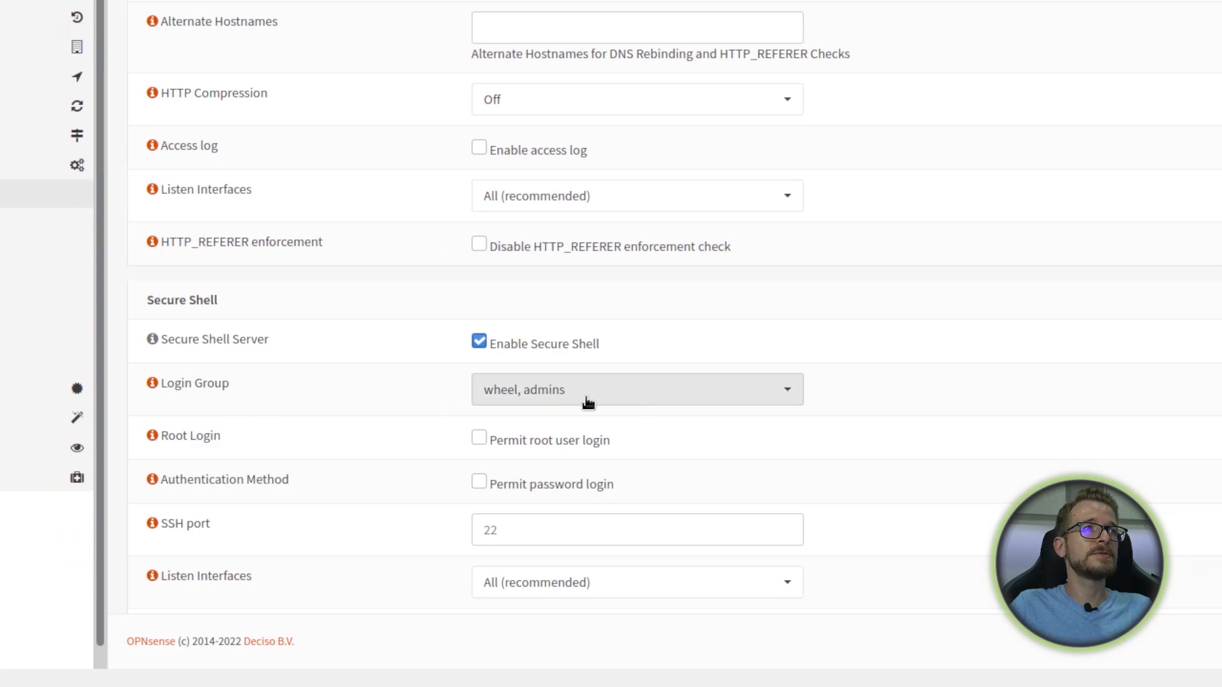
{"action": "scroll", "coordinate": [587, 401], "scroll_direction": "down", "scroll_amount": 3}
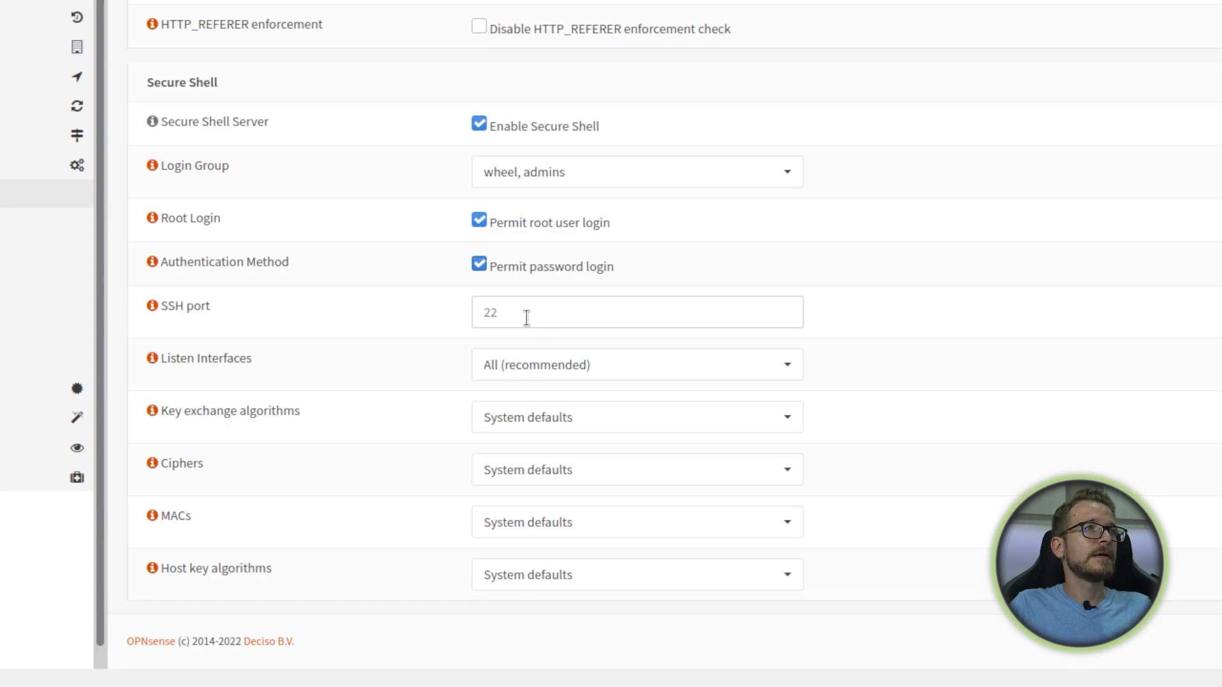
Restrict the Secure Shell listen interfaces to LAN and save the administration settings
{"action": "left_click", "coordinate": [751, 369]}
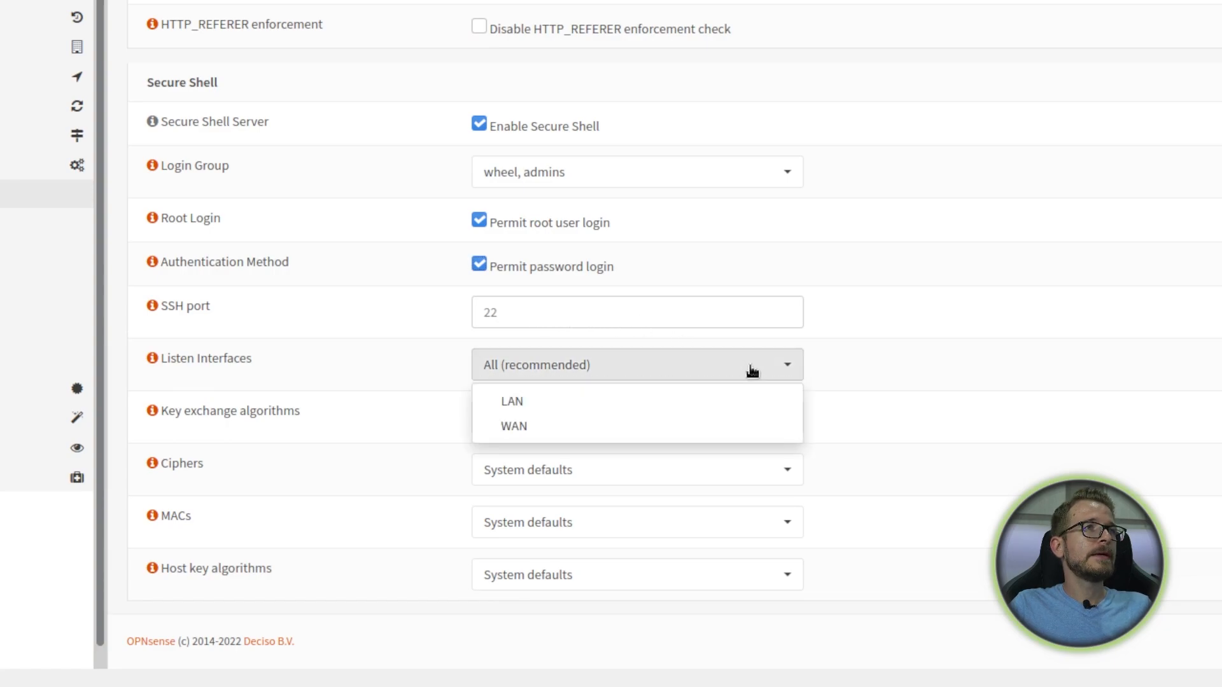
{"action": "left_click", "coordinate": [523, 404]}
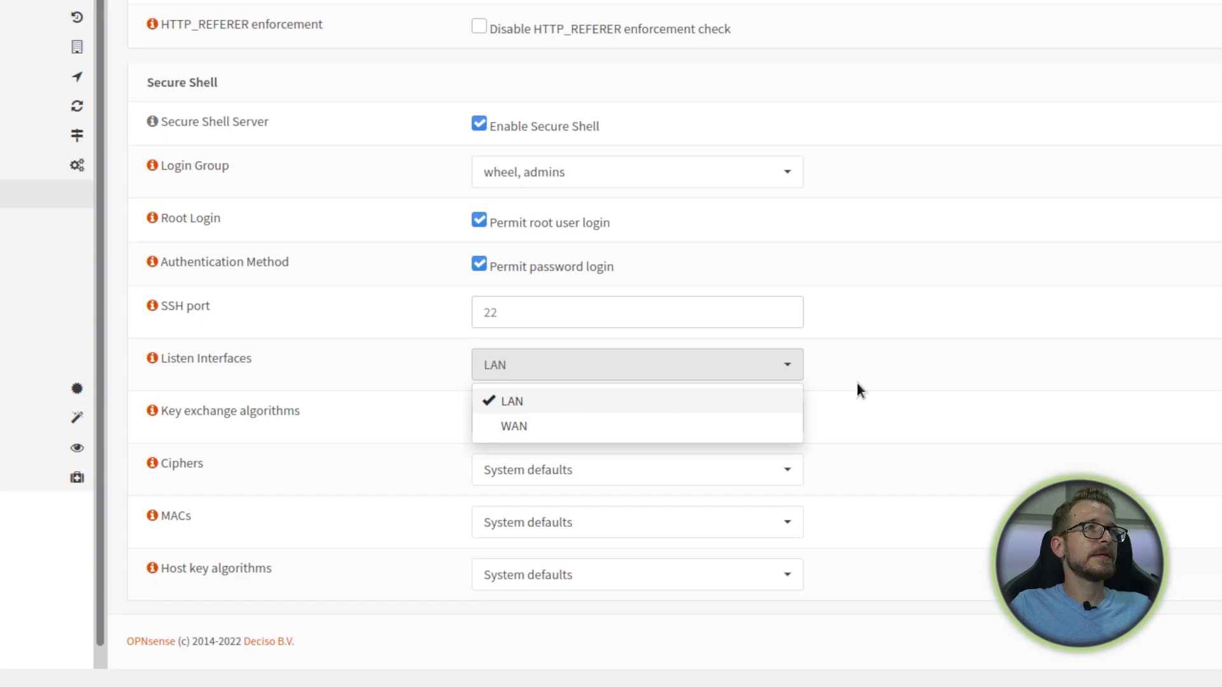
{"action": "left_click", "coordinate": [1002, 380]}
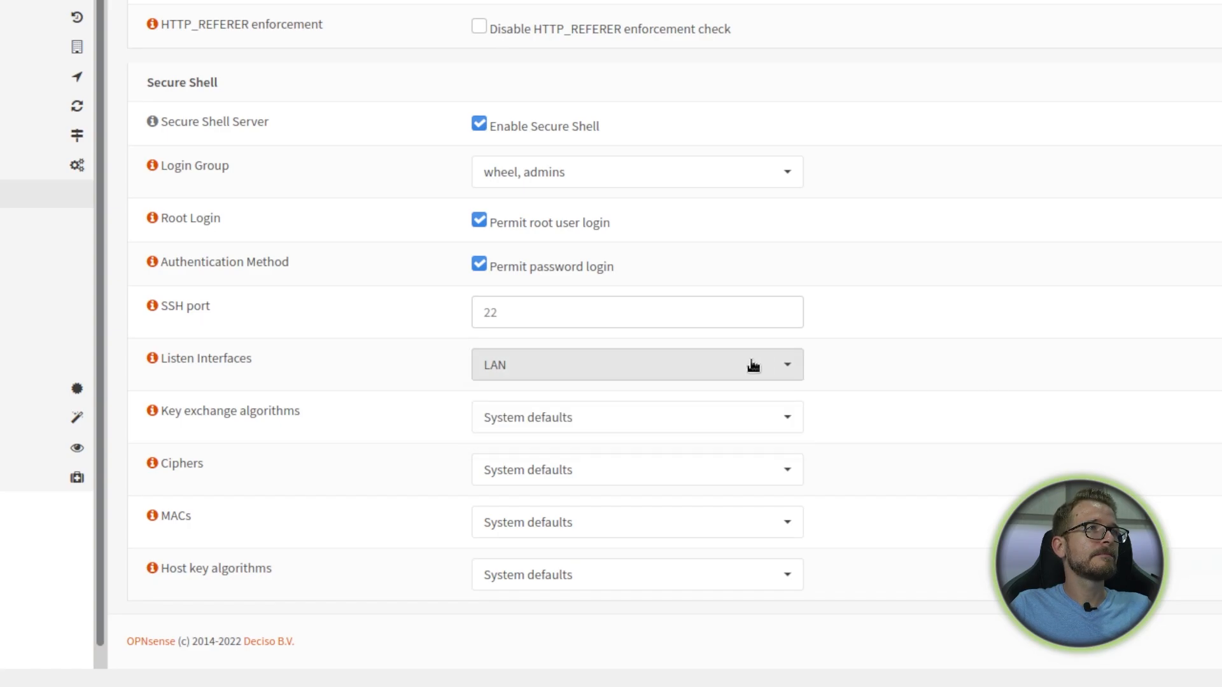
{"action": "scroll", "coordinate": [749, 363], "scroll_direction": "down", "scroll_amount": 8}
{"action": "scroll", "coordinate": [811, 356], "scroll_direction": "down", "scroll_amount": 2}
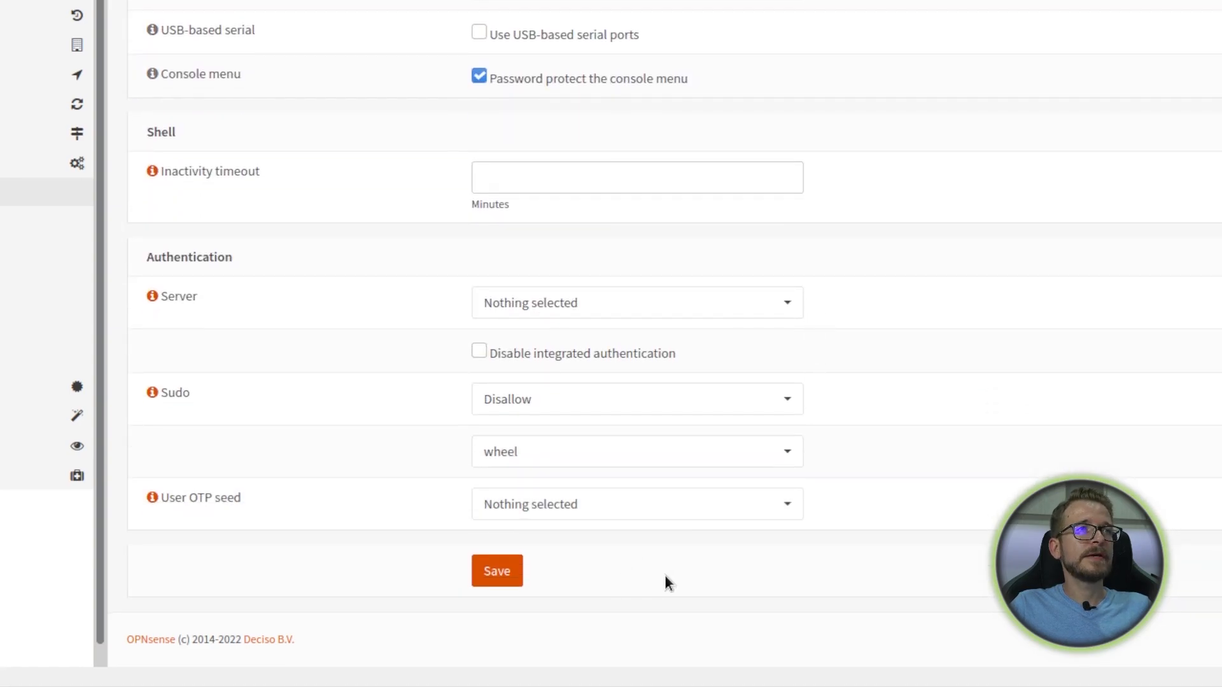
{"action": "left_click", "coordinate": [501, 581]}
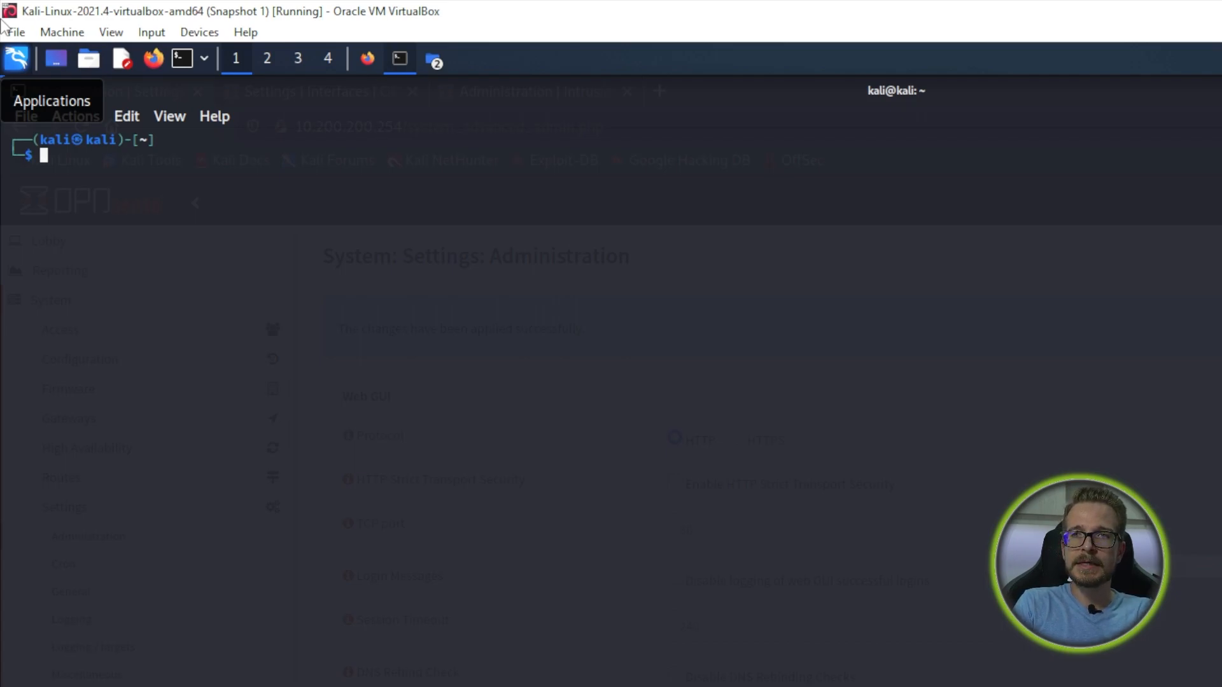
Prefix the terminal's nautilus install command with sudo and remove its -y option
{"action": "type", "text": "apt-get -y install nautilus"}
{"action": "key", "text": "Home"}
{"action": "type", "text": "sudo"}
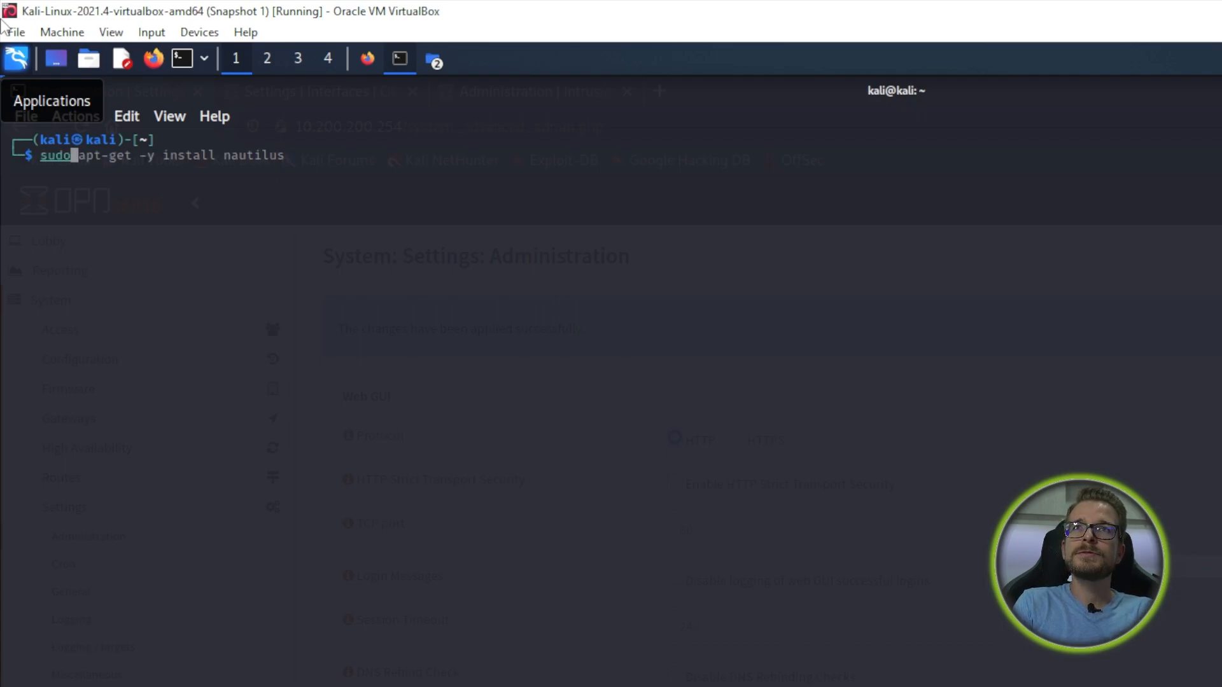
{"action": "key", "text": "Right"}
{"action": "key", "text": "Right"}
{"action": "key", "text": "Right"}
{"action": "key", "text": "Right"}
{"action": "key", "text": "Right"}
{"action": "key", "text": "Right"}
{"action": "key", "text": "Right"}
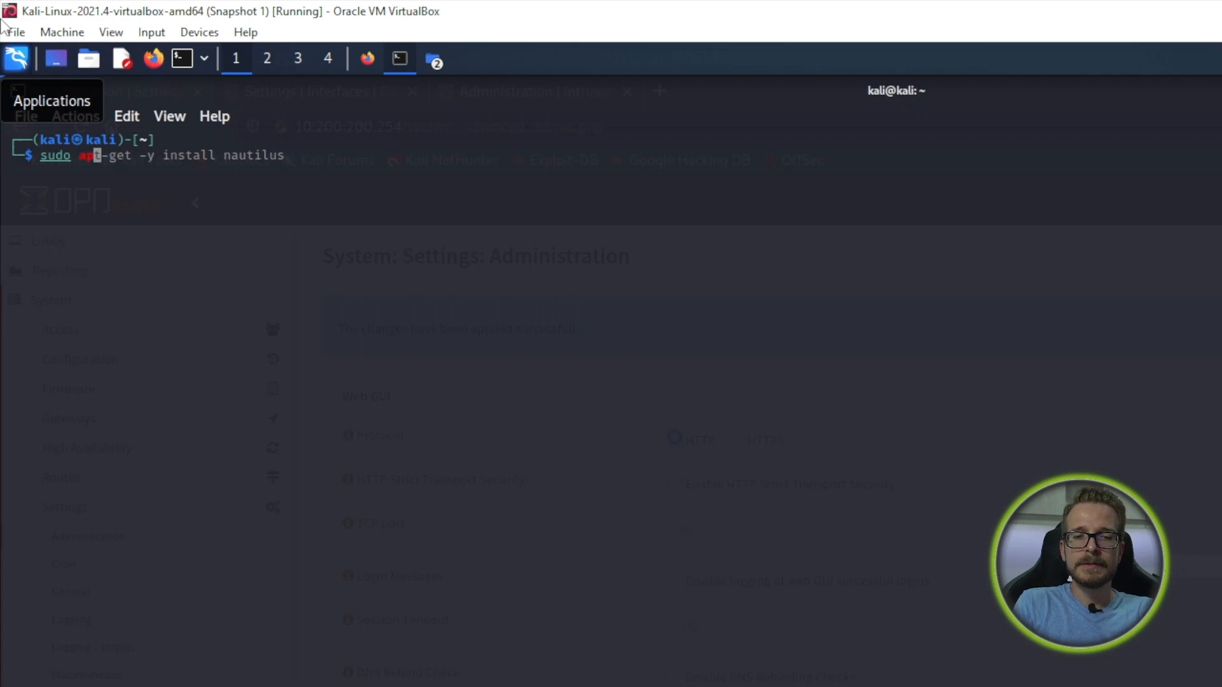
{"action": "key", "text": "Right"}
{"action": "key", "text": "Right"}
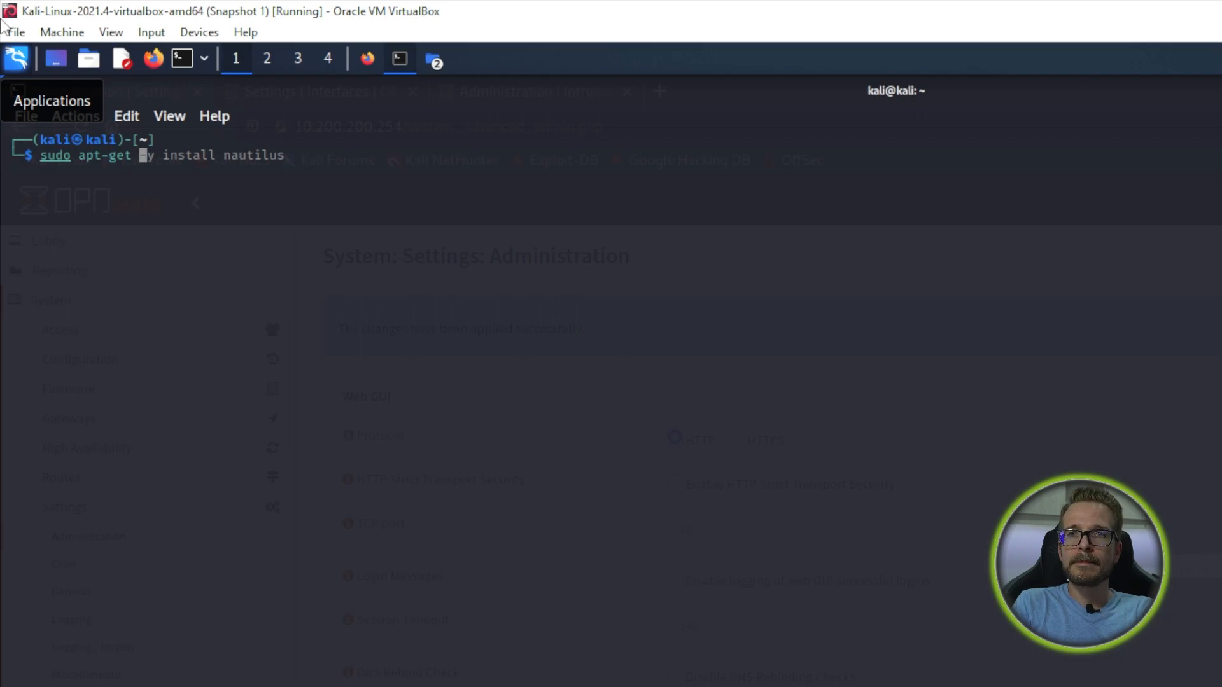
{"action": "key", "text": "Delete"}
{"action": "key", "text": "Delete"}
{"action": "key", "text": "Delete"}
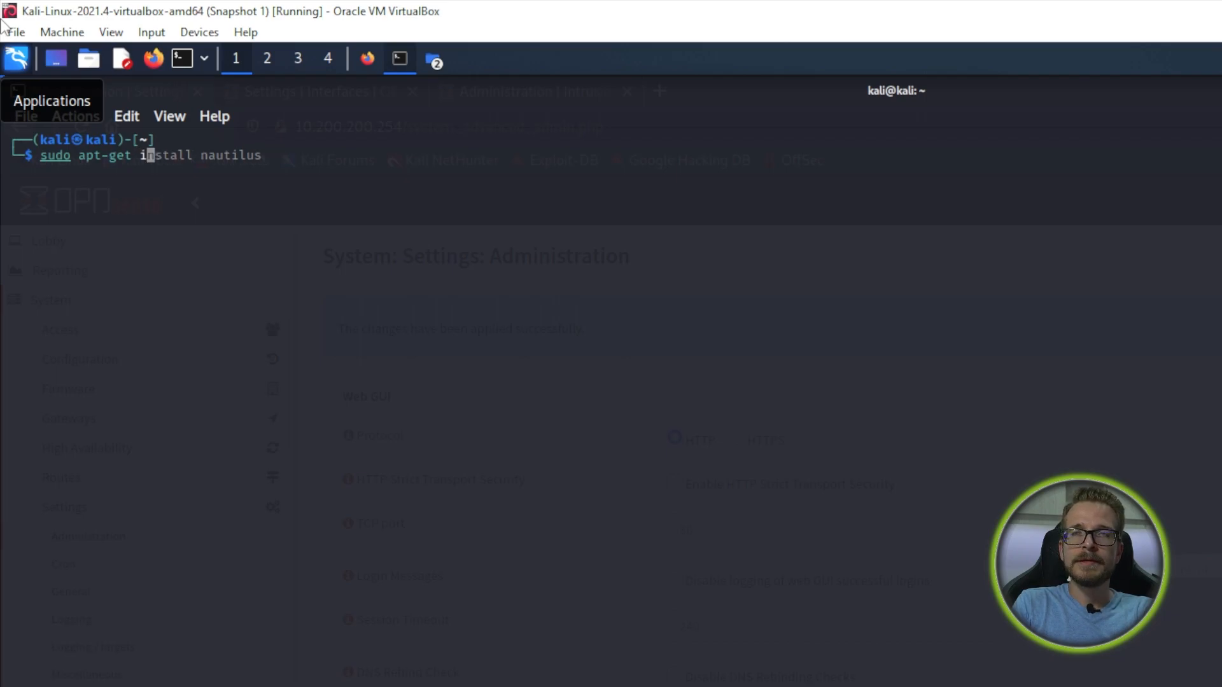
Change the package in the install command to filezilla, and discard the whole command line without running it
{"action": "key", "text": "Right"}
{"action": "key", "text": "Right"}
{"action": "key", "text": "Right"}
{"action": "key", "text": "Right"}
{"action": "key", "text": "Right"}
{"action": "key", "text": "Right"}
{"action": "key", "text": "Right"}
{"action": "key", "text": "Right"}
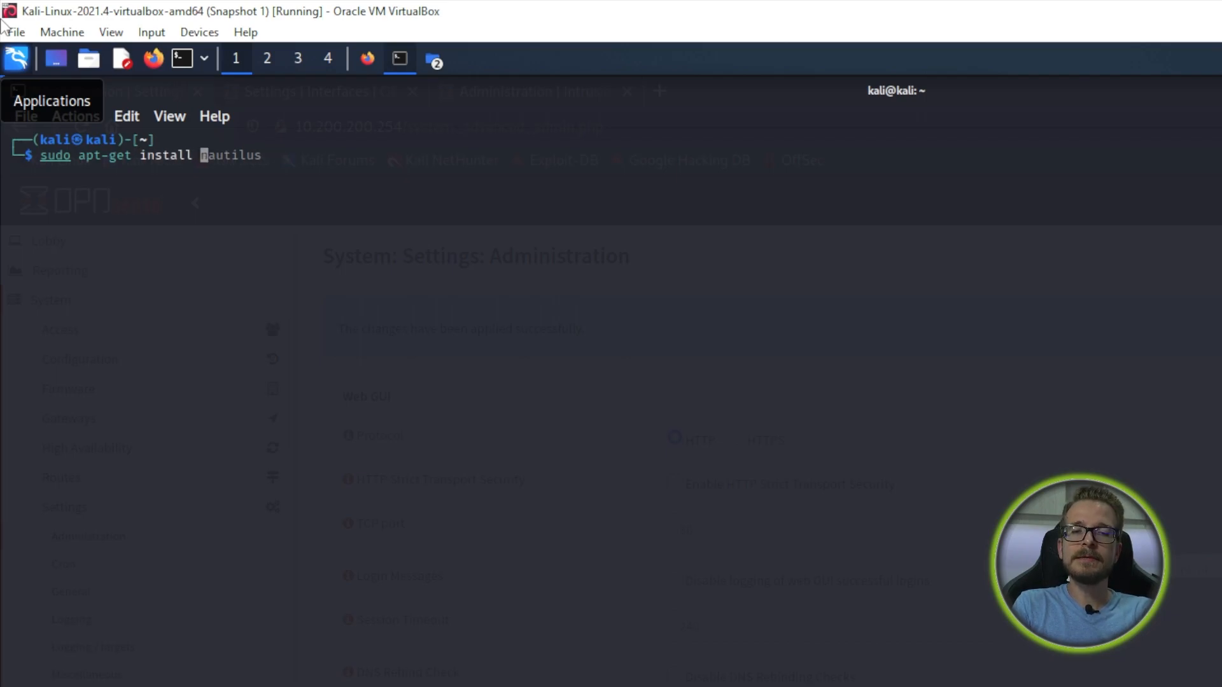
{"action": "type", "text": "fi"}
{"action": "key", "text": "Tab"}
{"action": "type", "text": "le"}
{"action": "key", "text": "Tab"}
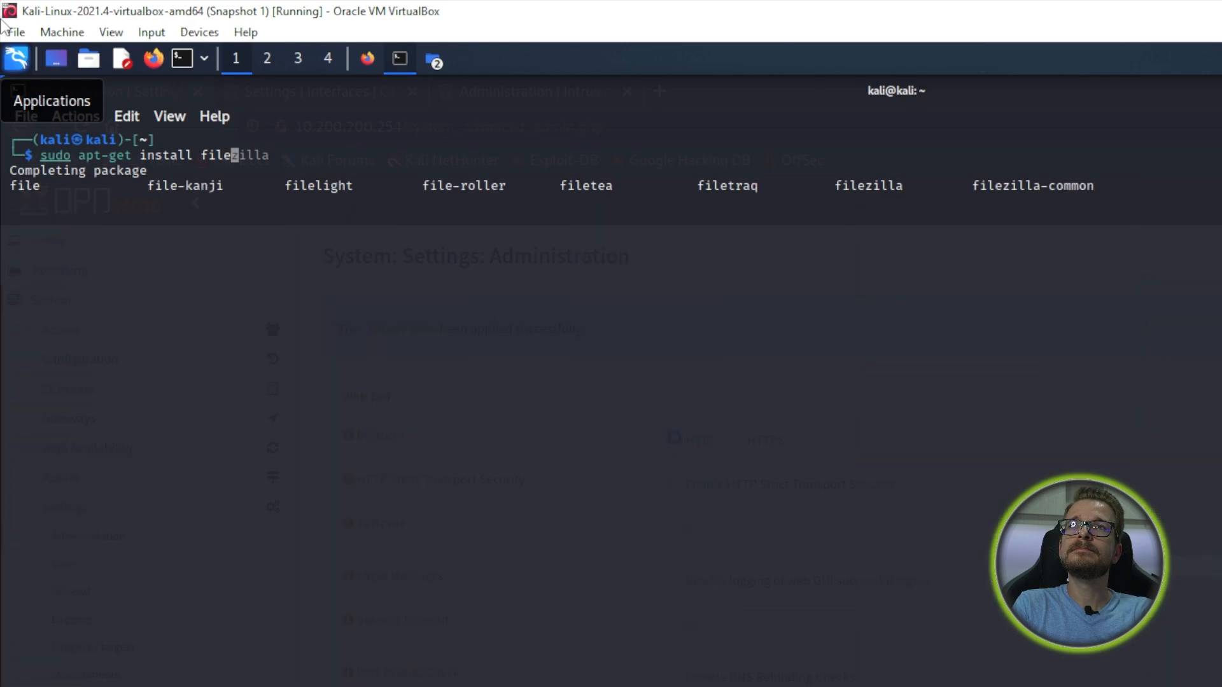
{"action": "type", "text": "zilla"}
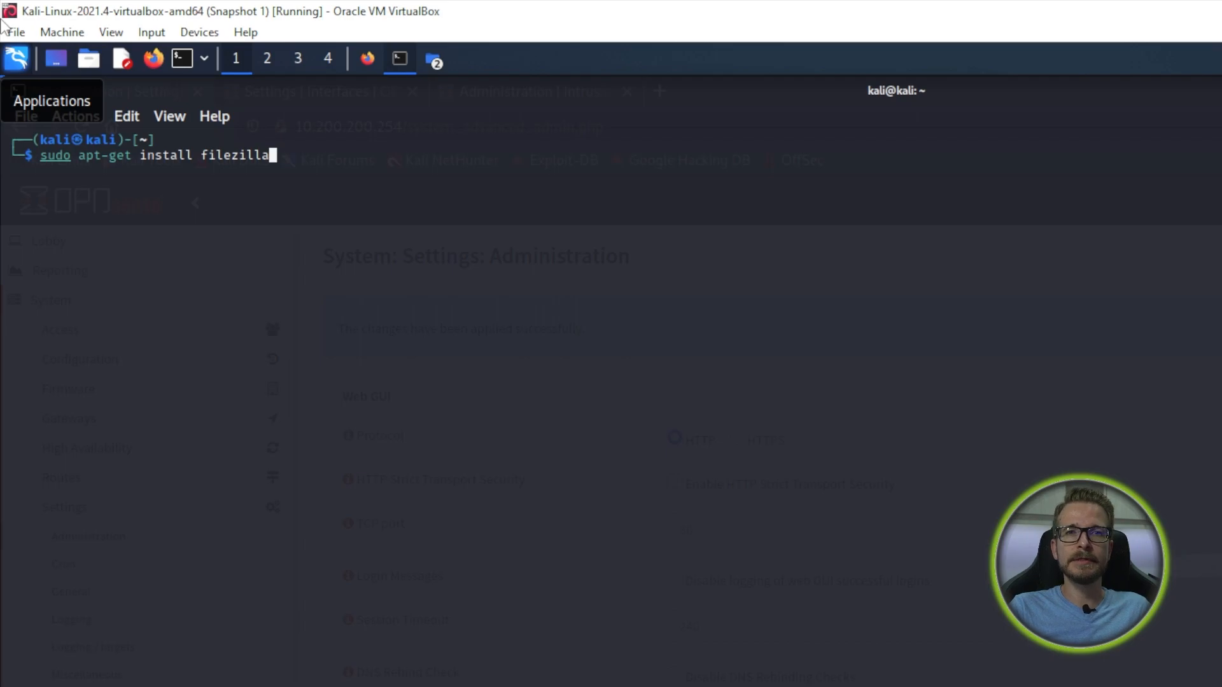
{"action": "key", "text": "ctrl+u"}
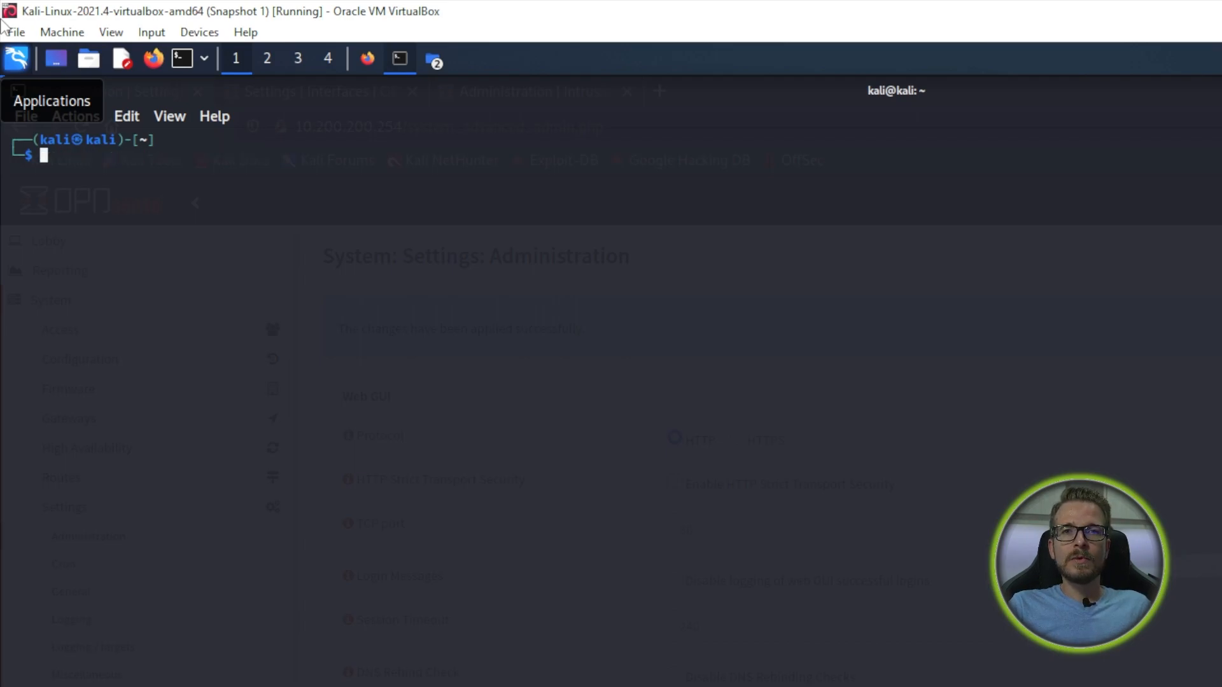
Launch FileZilla from the terminal with the filezilla command and maximize its window
{"action": "type", "text": "fil"}
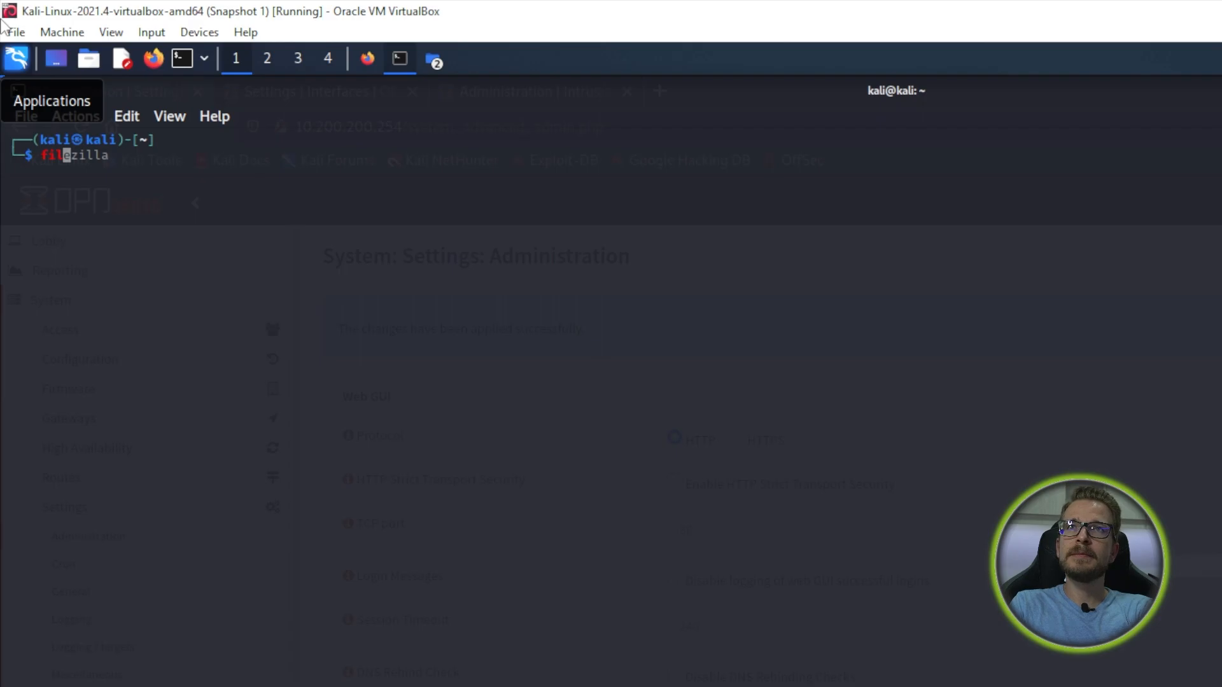
{"action": "key", "text": "Tab"}
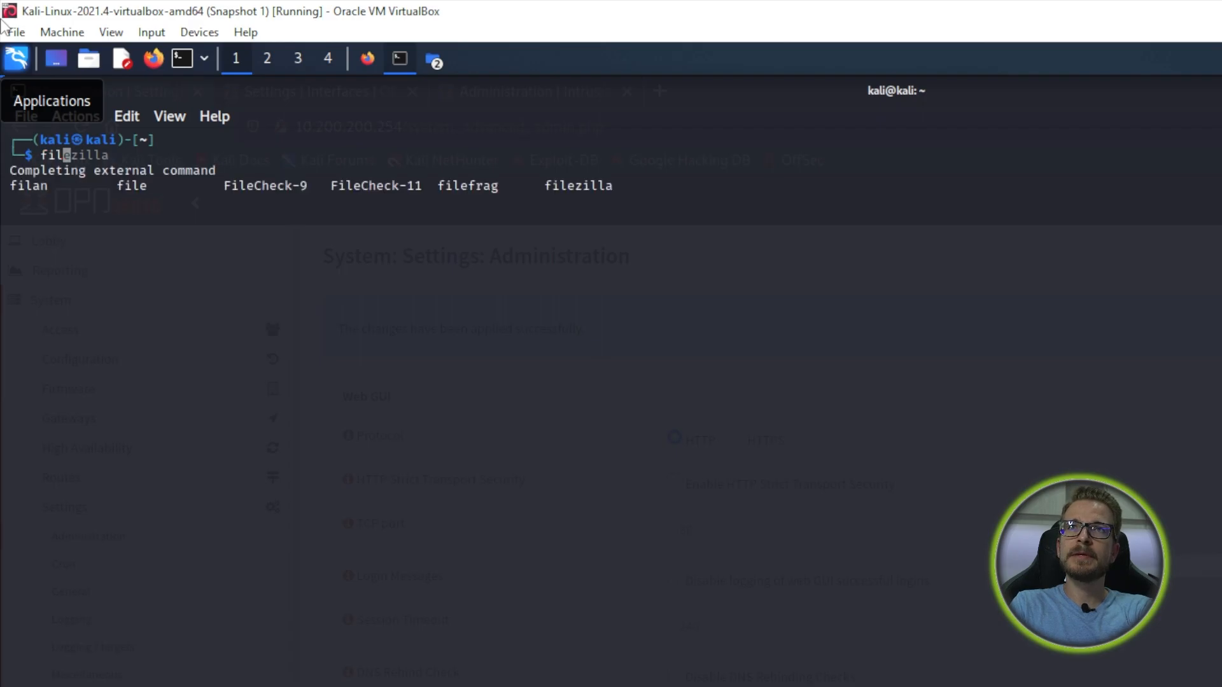
{"action": "type", "text": "ezilla"}
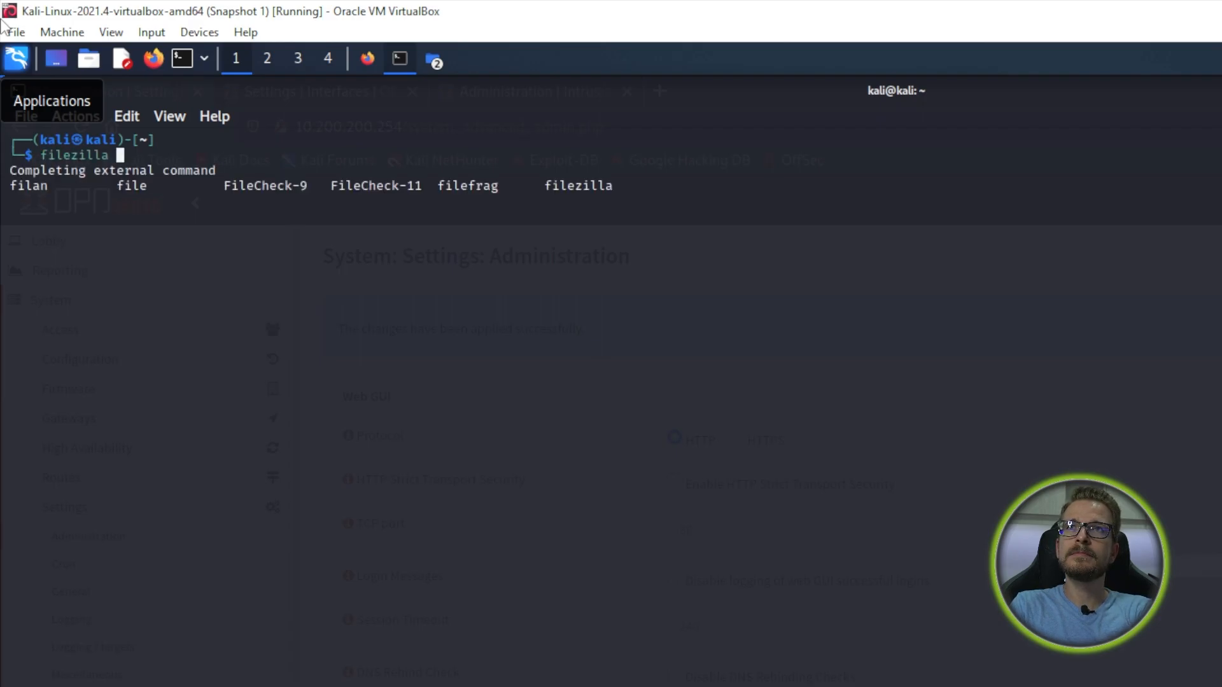
{"action": "key", "text": "Return"}
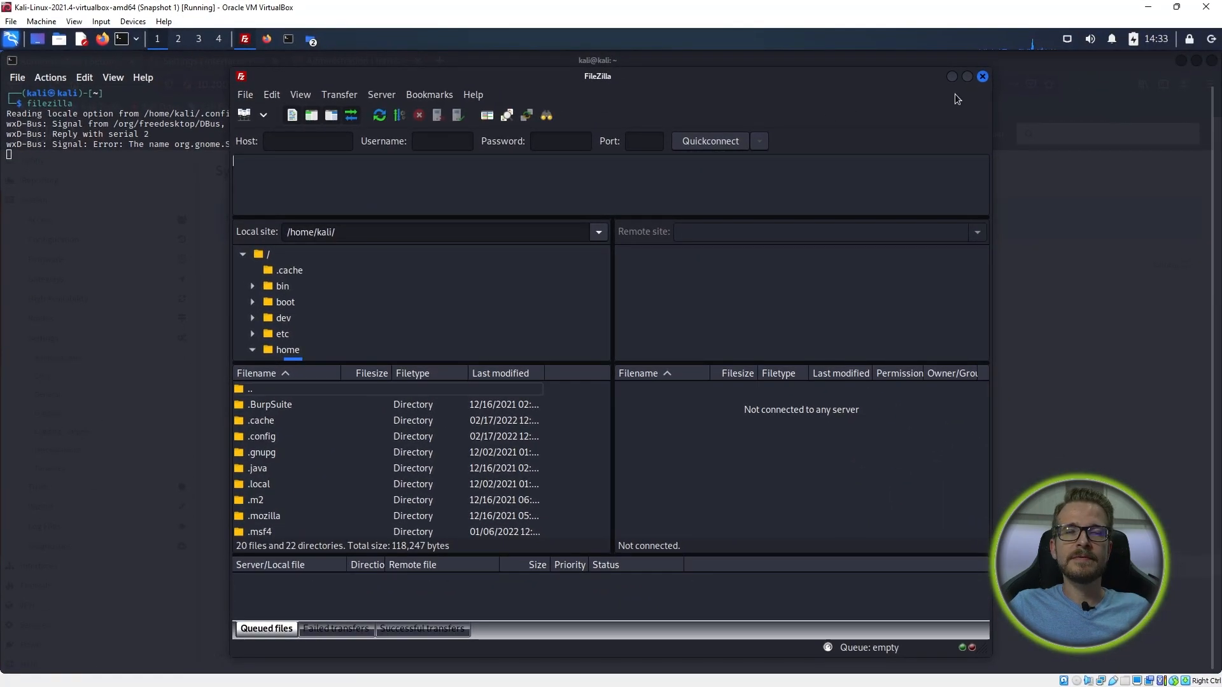
{"action": "double_click", "coordinate": [934, 76]}
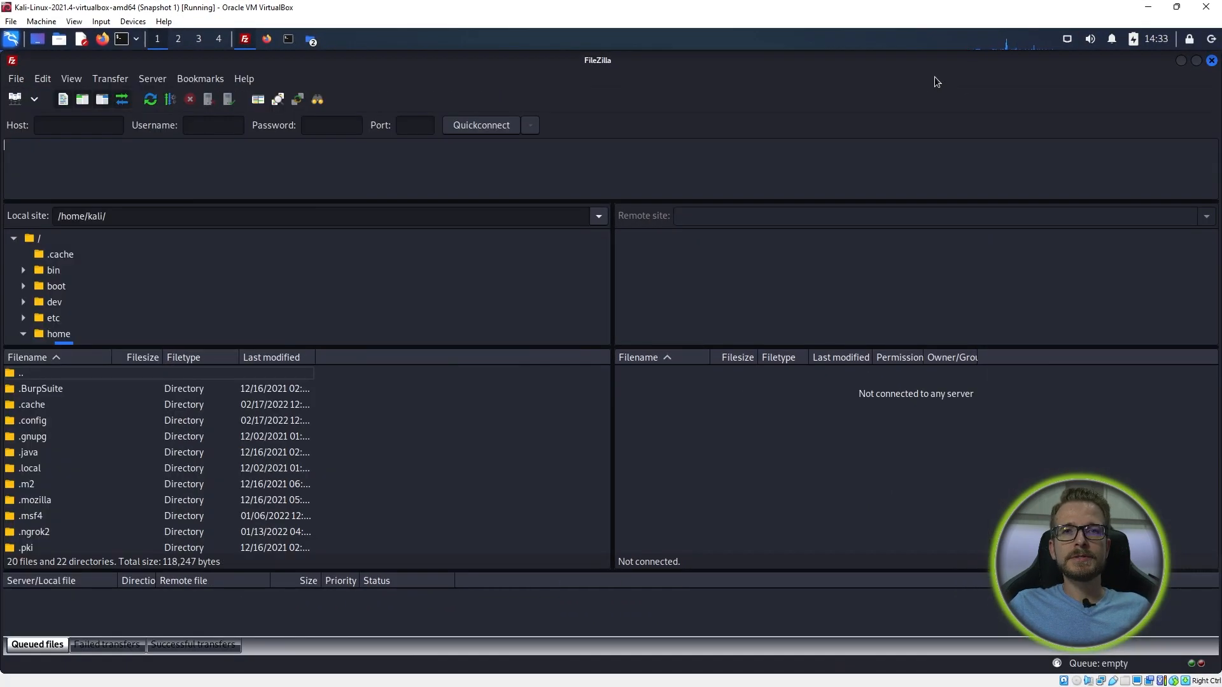
Set the connection host to sftp://10.200.200.254
{"action": "left_click", "coordinate": [60, 127]}
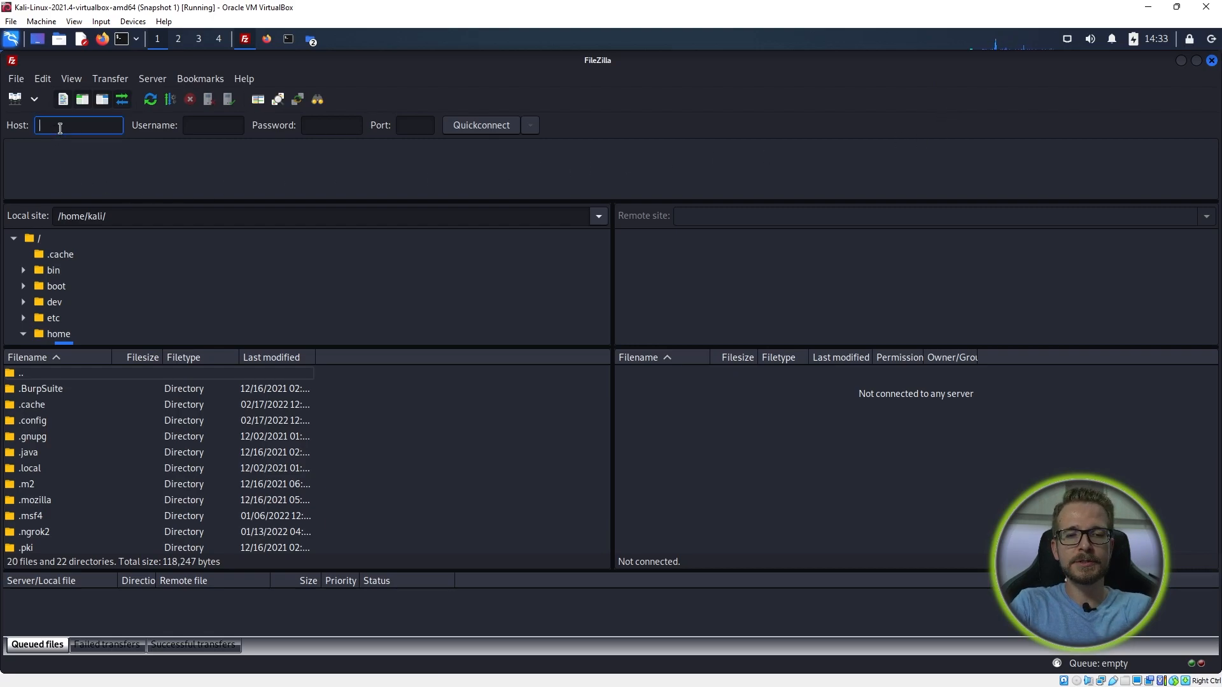
{"action": "type", "text": "sftp:"}
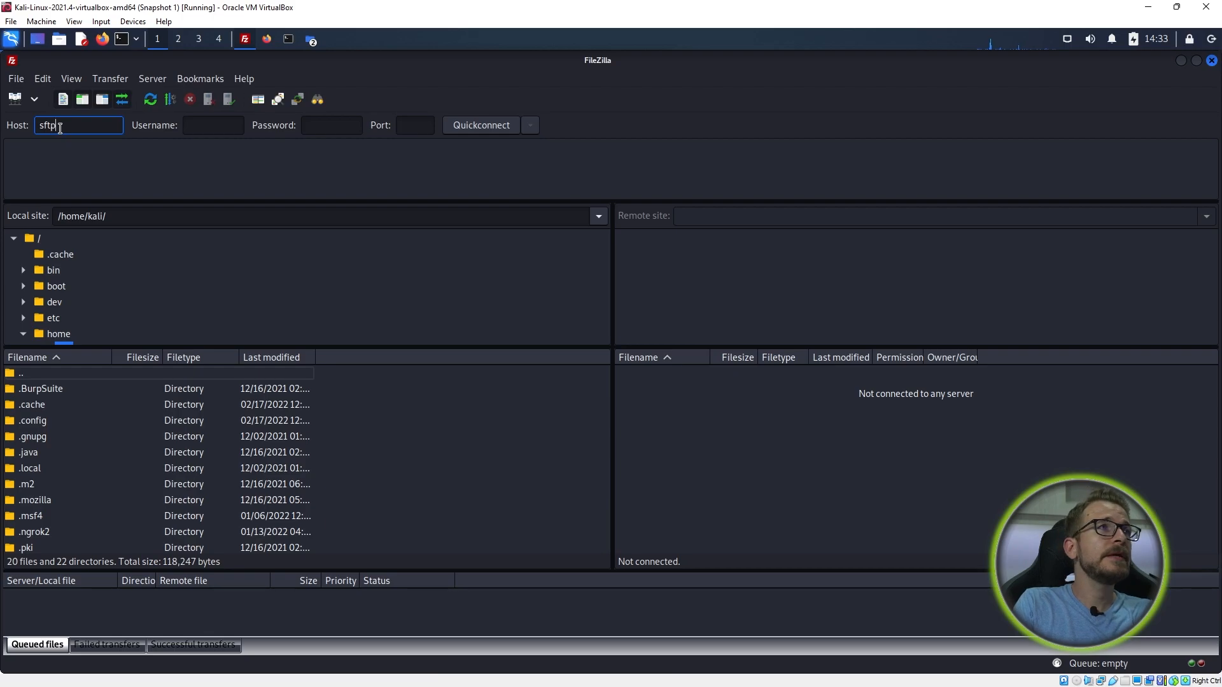
{"action": "type", "text": "/"}
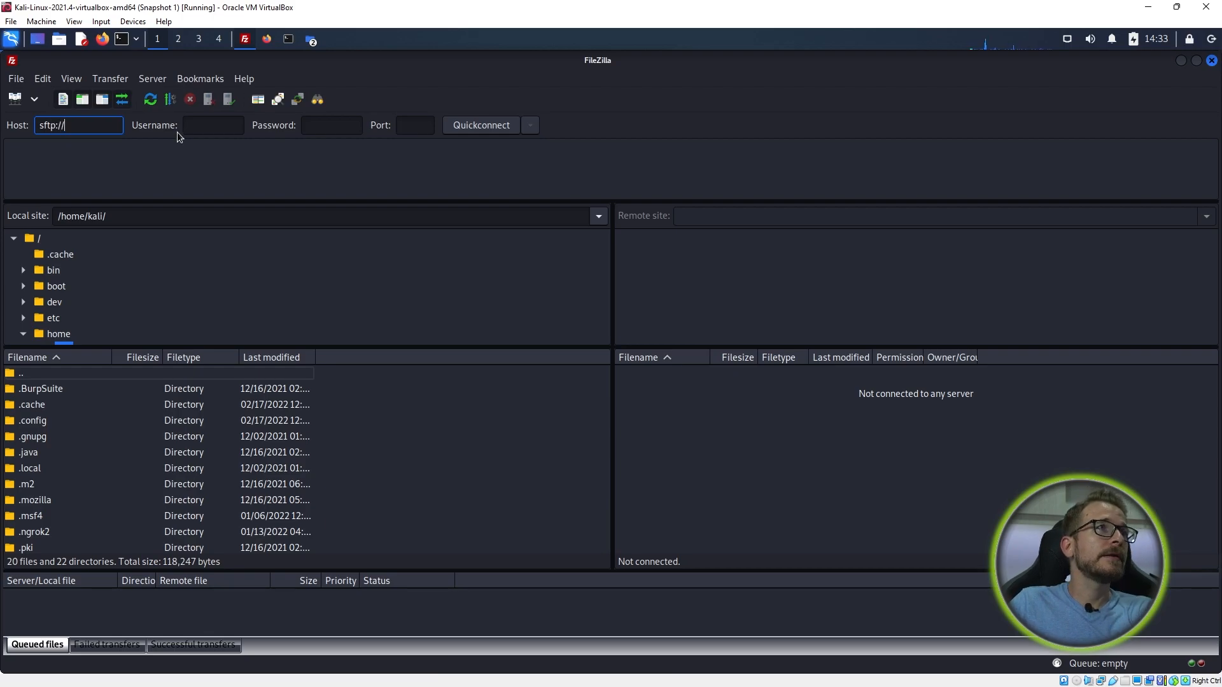
{"action": "type", "text": "/10"}
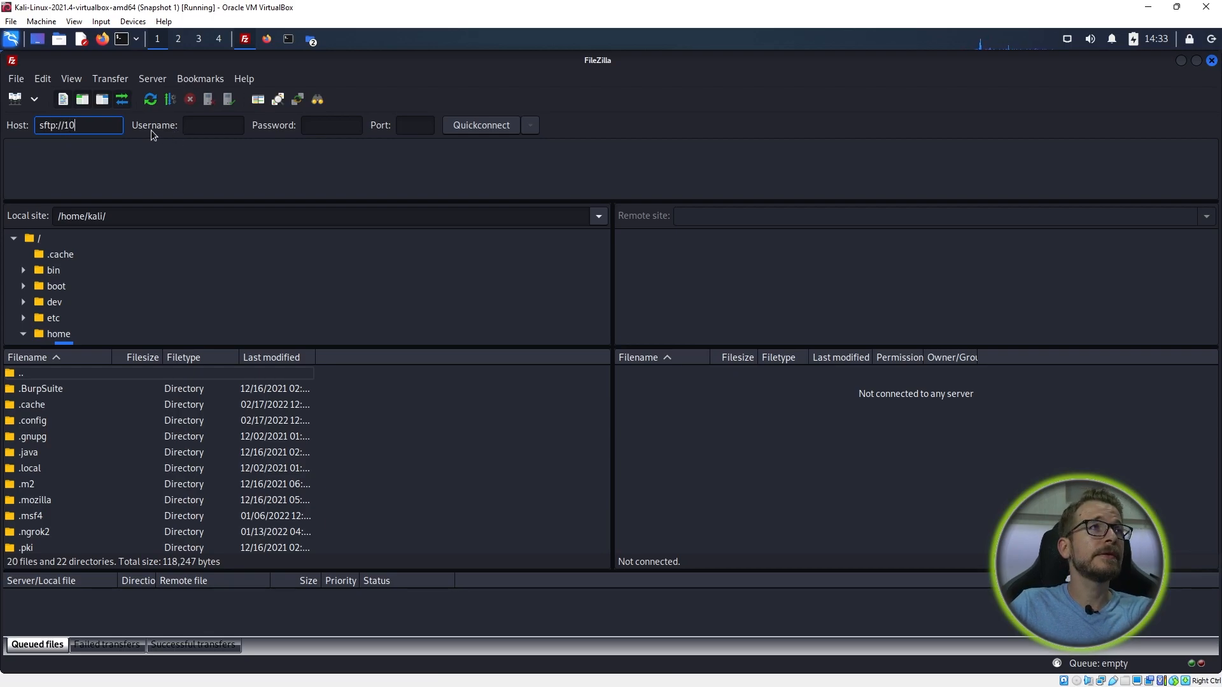
{"action": "left_click", "coordinate": [71, 147]}
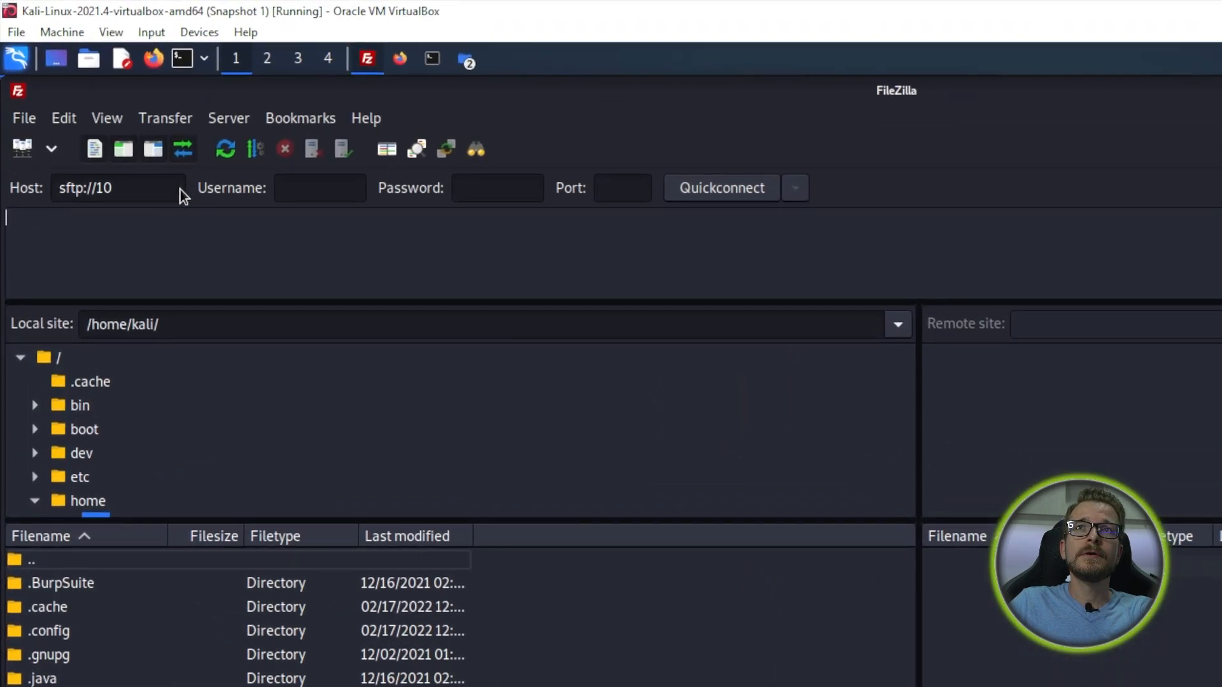
{"action": "left_click", "coordinate": [163, 189]}
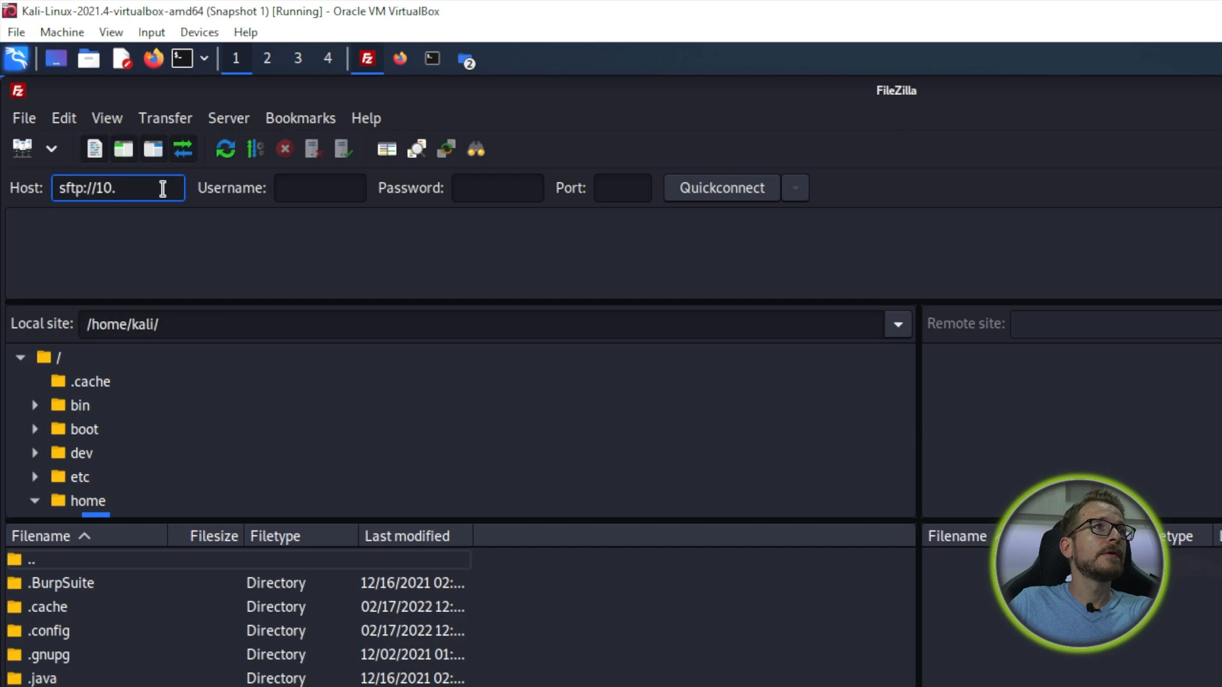
{"action": "type", "text": ".200.200."}
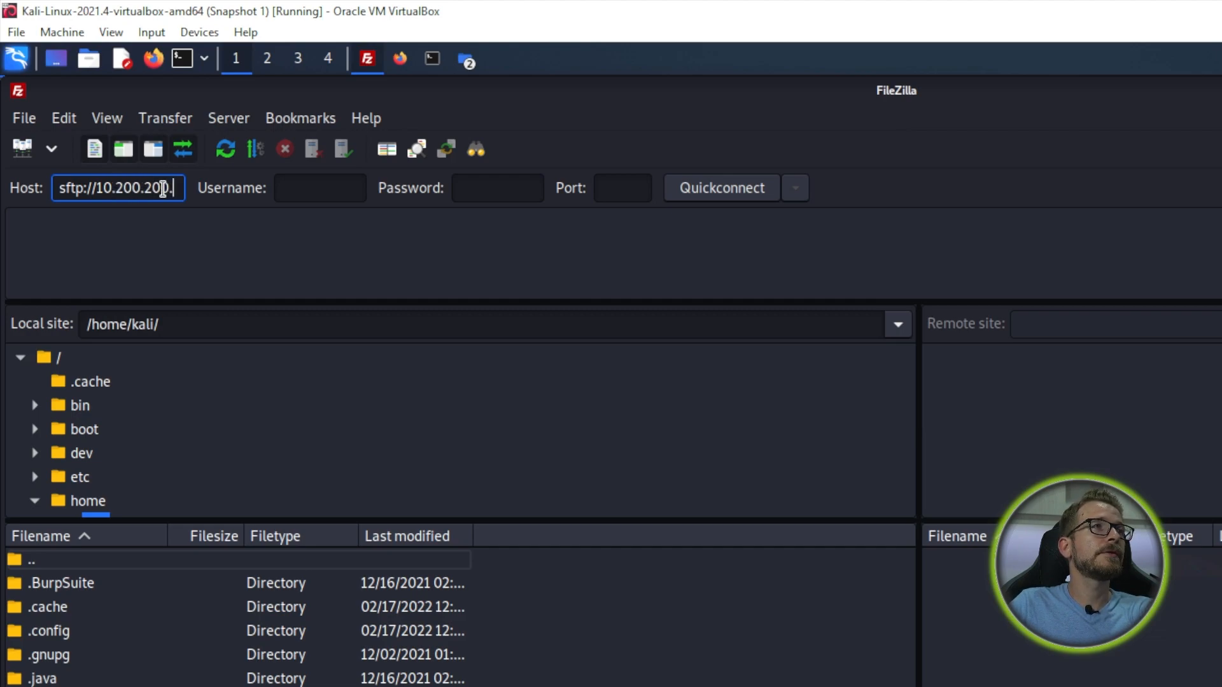
{"action": "type", "text": "254"}
Enter the username root, the account password and port 22 for the SFTP connection
{"action": "left_click", "coordinate": [339, 193]}
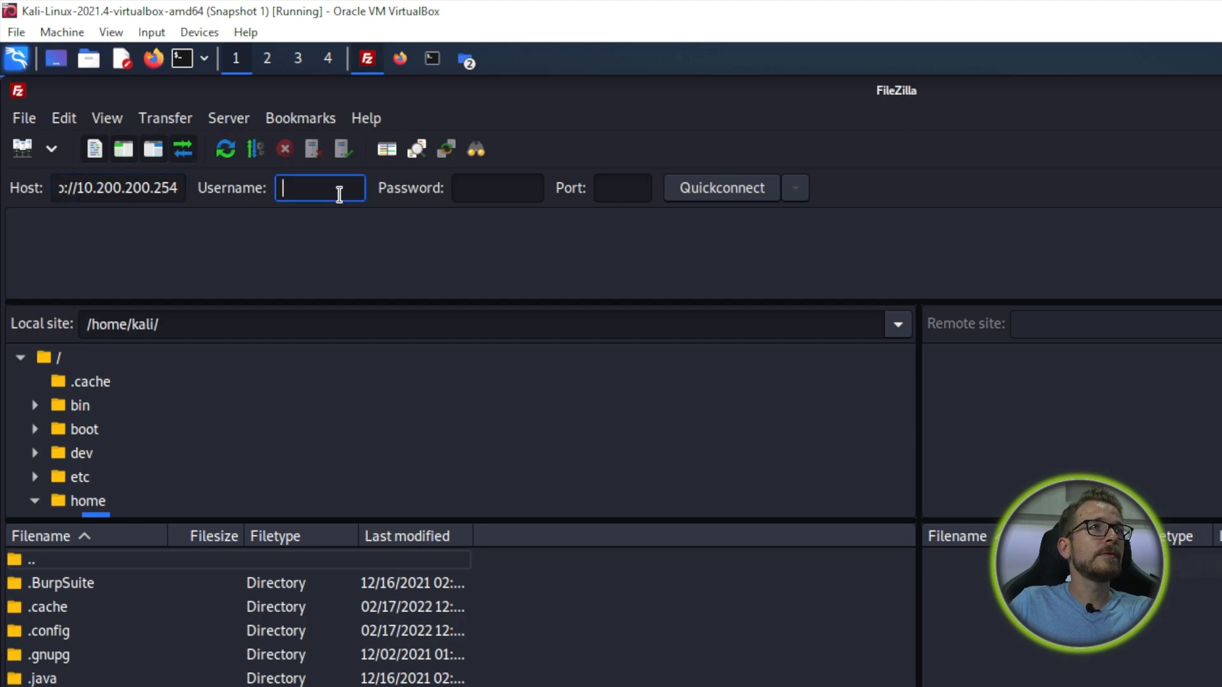
{"action": "type", "text": "root"}
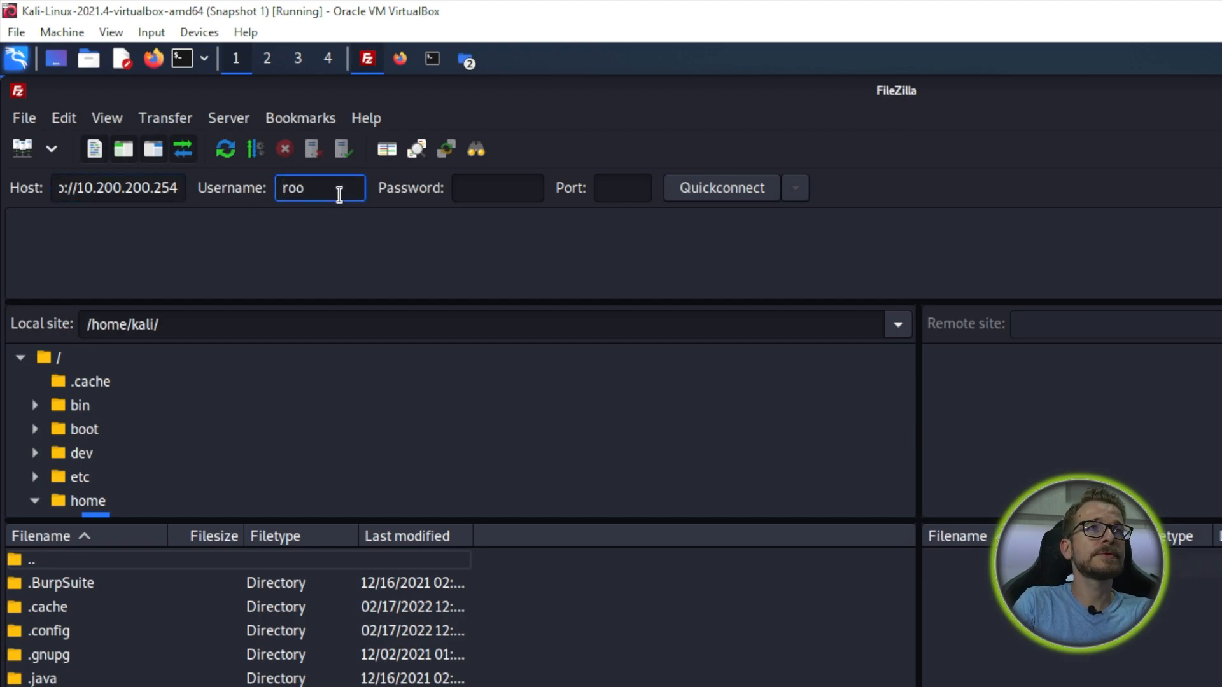
{"action": "left_click", "coordinate": [501, 195]}
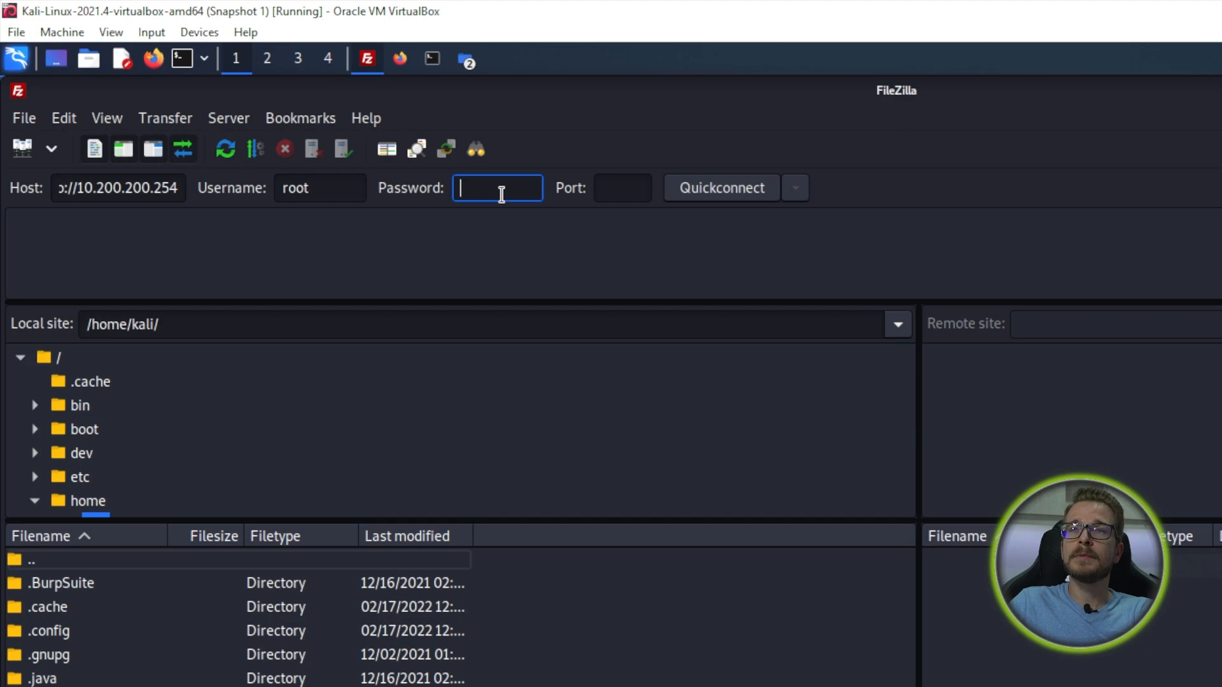
{"action": "type", "text": "********"}
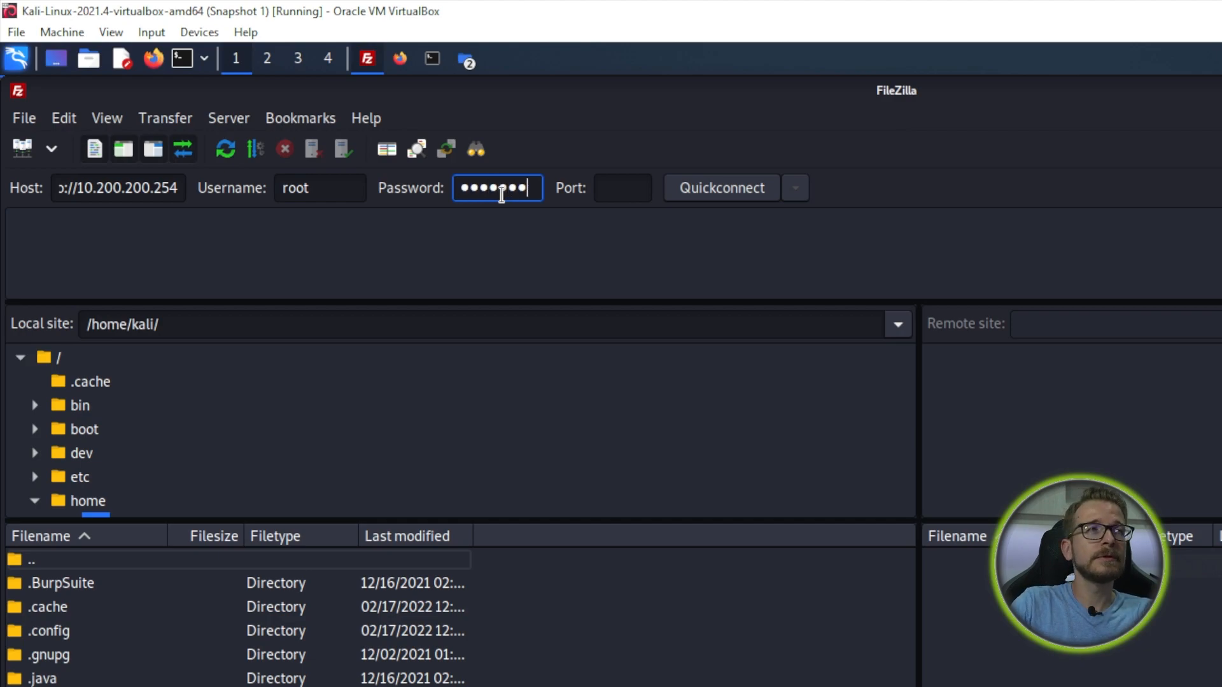
{"action": "left_click", "coordinate": [612, 193]}
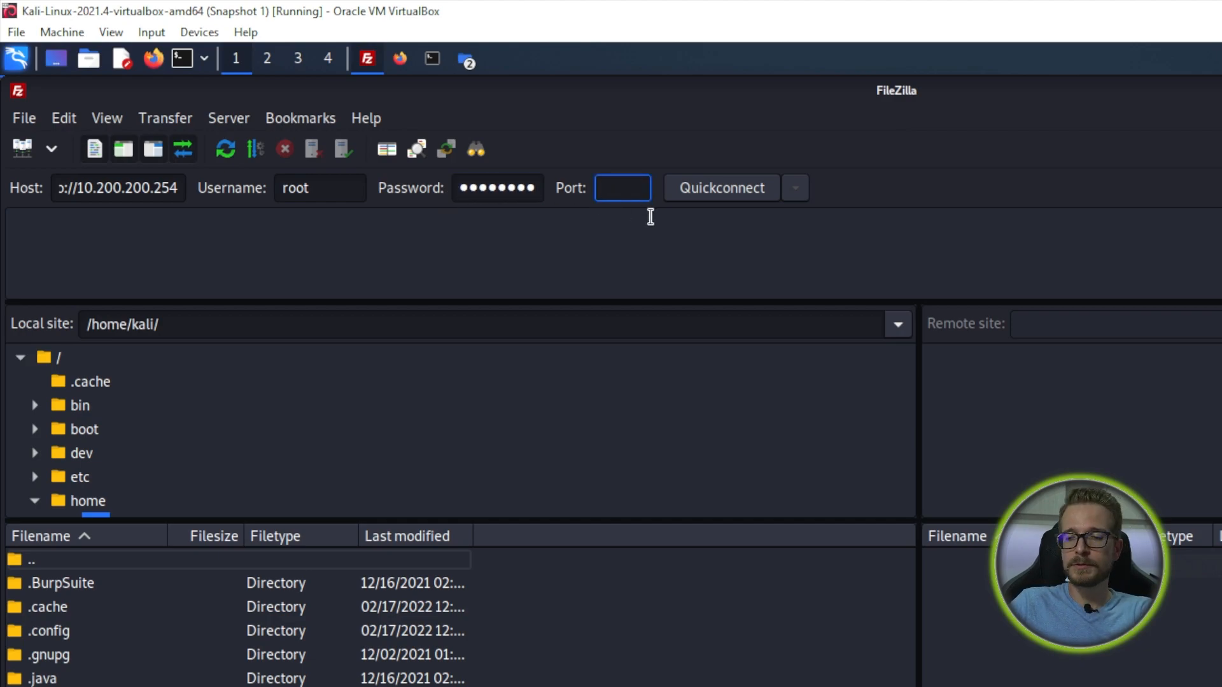
{"action": "type", "text": "22"}
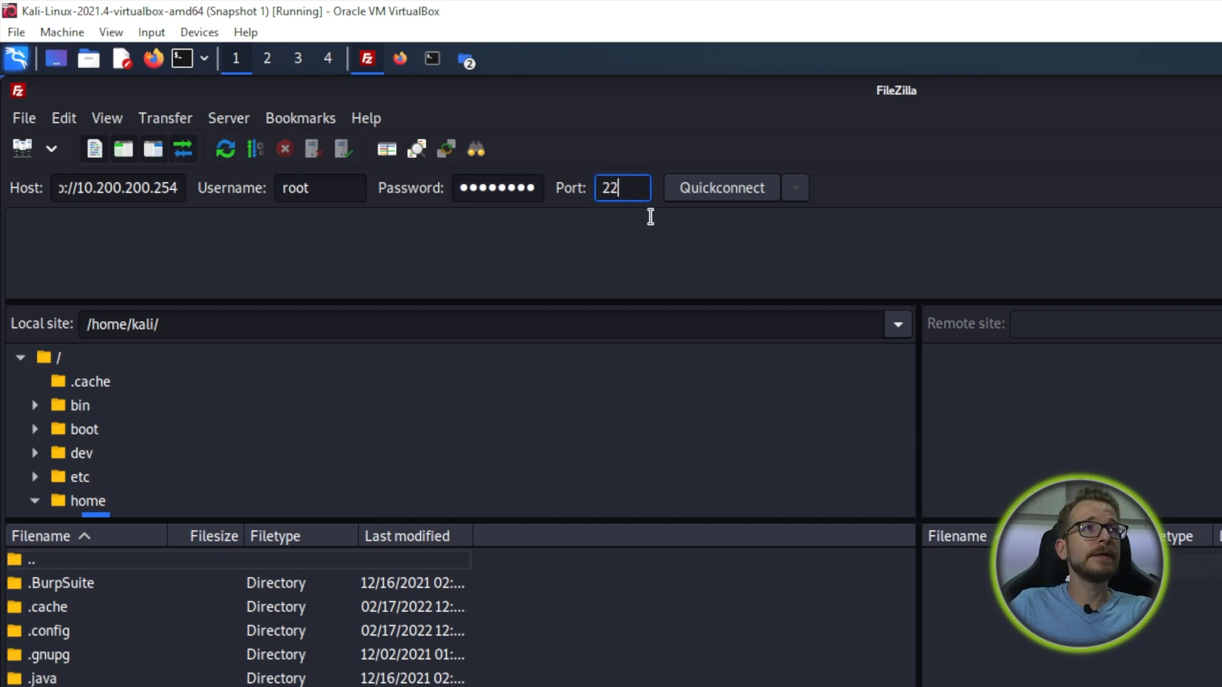
Connect to the firewall and accept its host key, always trusting this host
{"action": "left_click", "coordinate": [716, 188]}
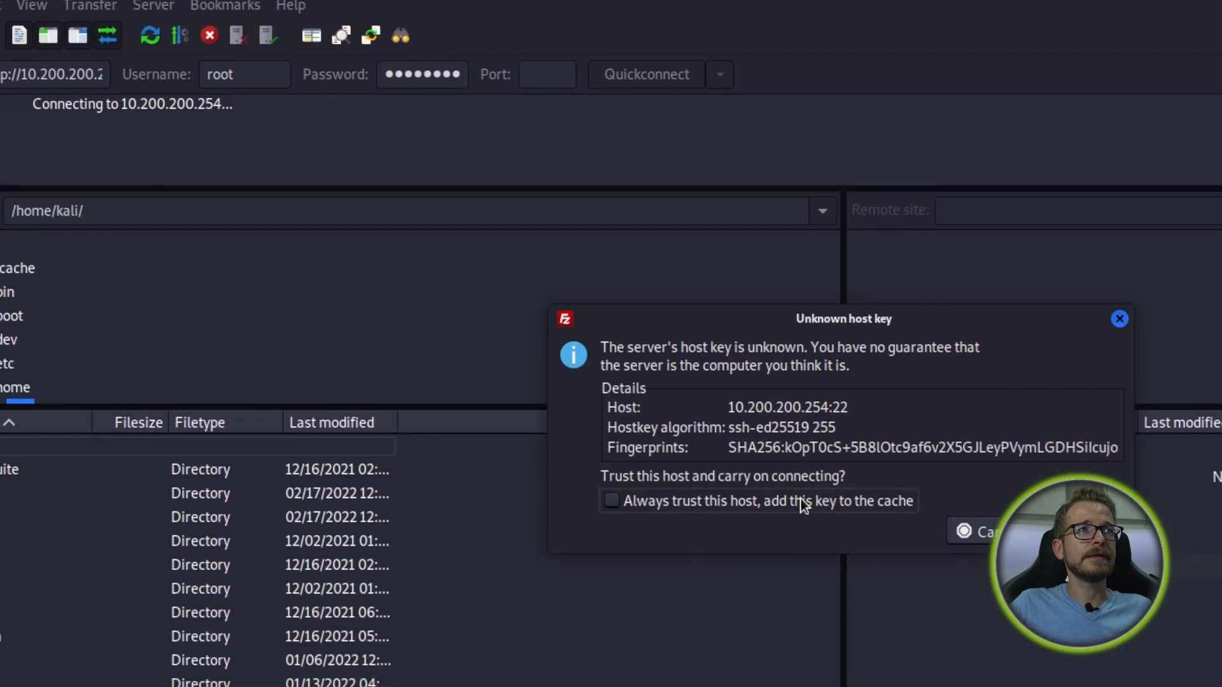
{"action": "left_click", "coordinate": [799, 528]}
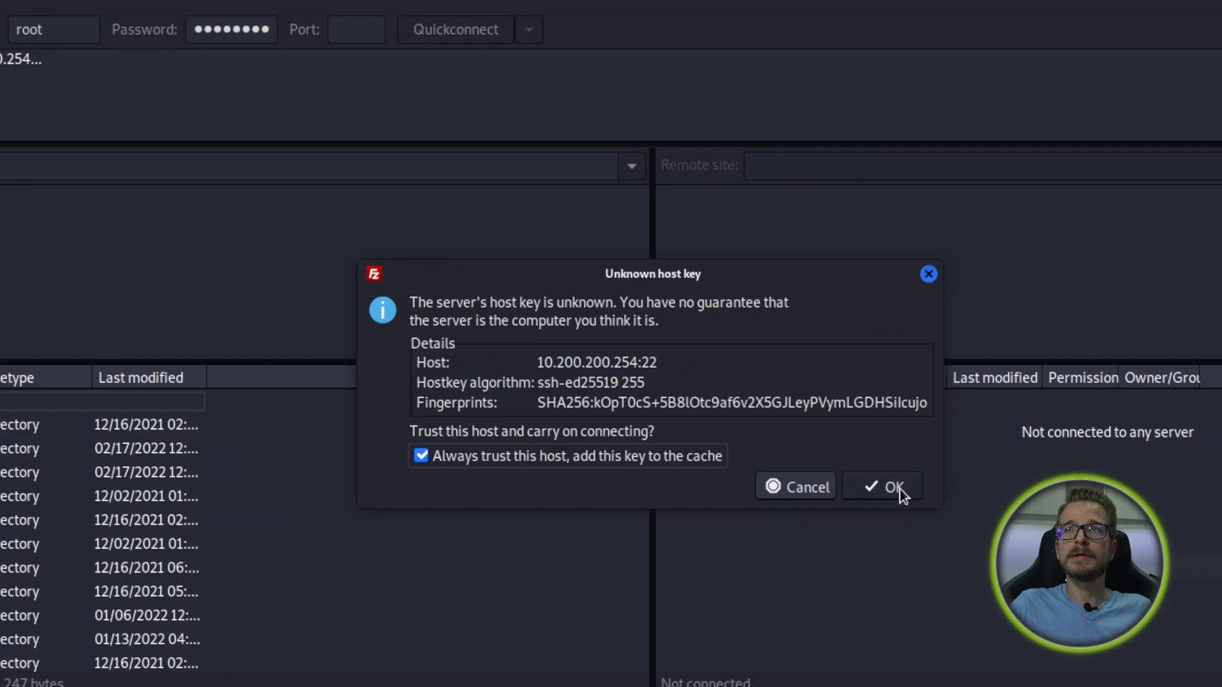
{"action": "left_click", "coordinate": [900, 489]}
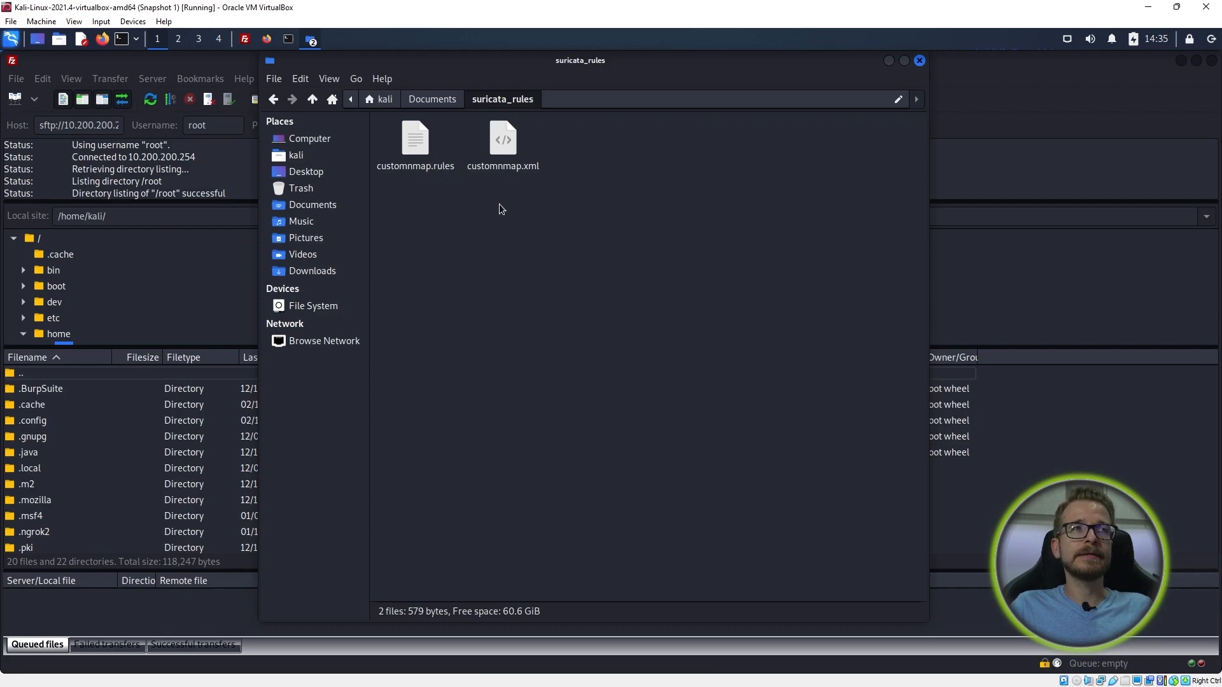
Open customnmap.xml from the suricata_rules folder in Mousepad and examine its location URL and rules file entries
{"action": "left_click", "coordinate": [497, 166]}
{"action": "right_click", "coordinate": [497, 166]}
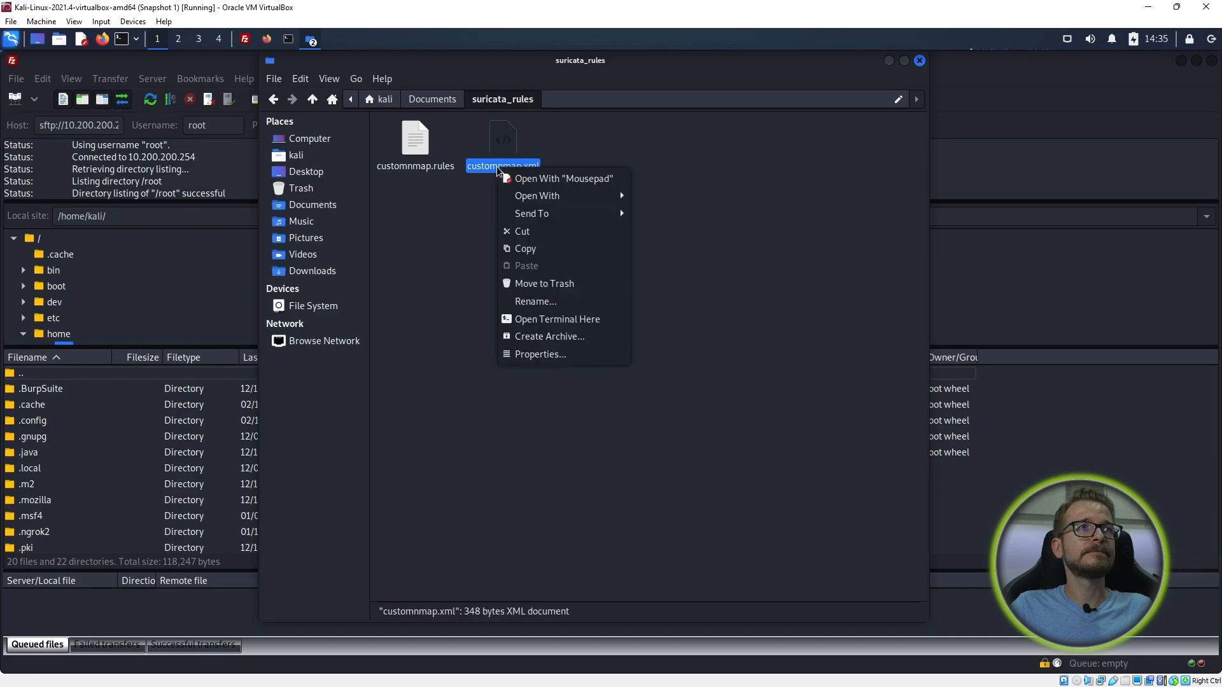
{"action": "left_click", "coordinate": [542, 182]}
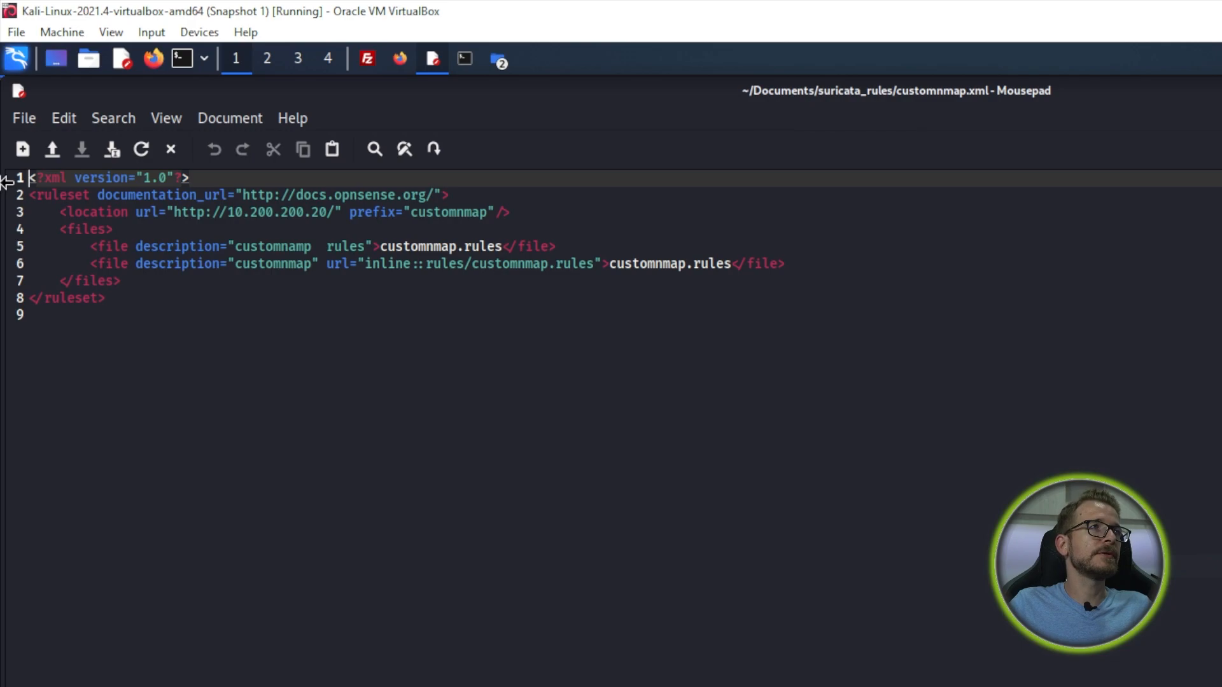
{"action": "left_click_drag", "start_coordinate": [62, 212], "coordinate": [260, 215]}
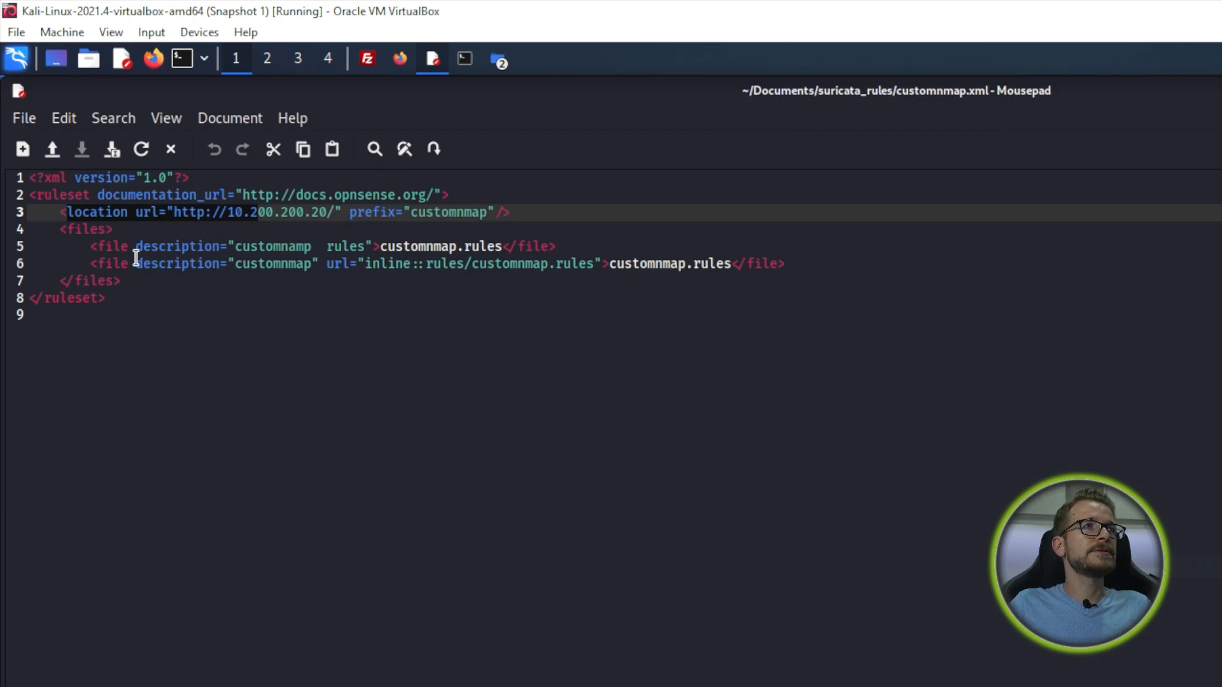
{"action": "left_click_drag", "start_coordinate": [388, 247], "coordinate": [457, 248]}
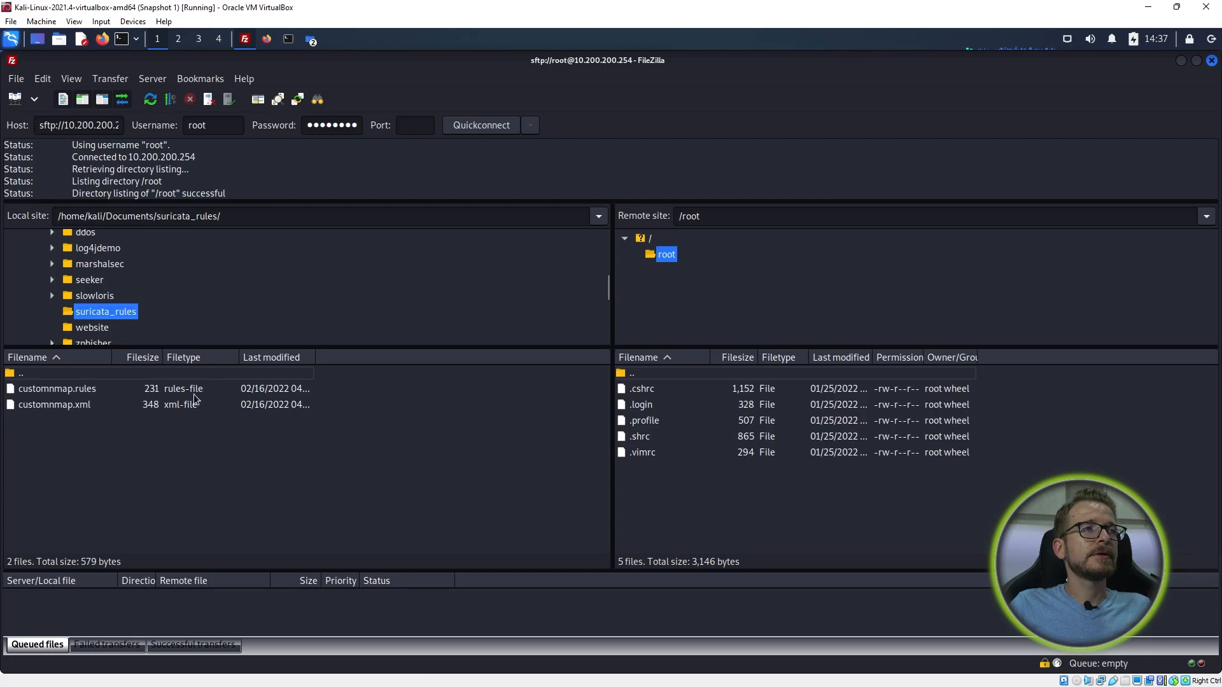
Select the local customnmap.xml and browse the remote site to /usr/local/opnsense/scripts
{"action": "left_click", "coordinate": [59, 408]}
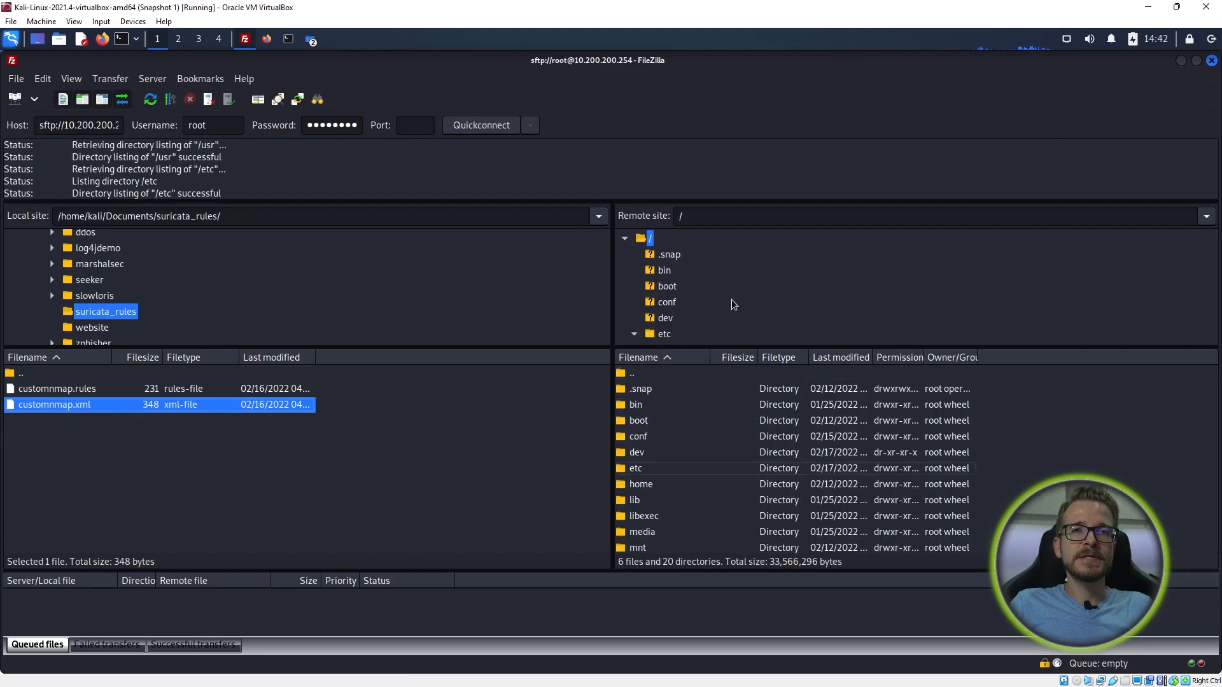
{"action": "left_click", "coordinate": [645, 483]}
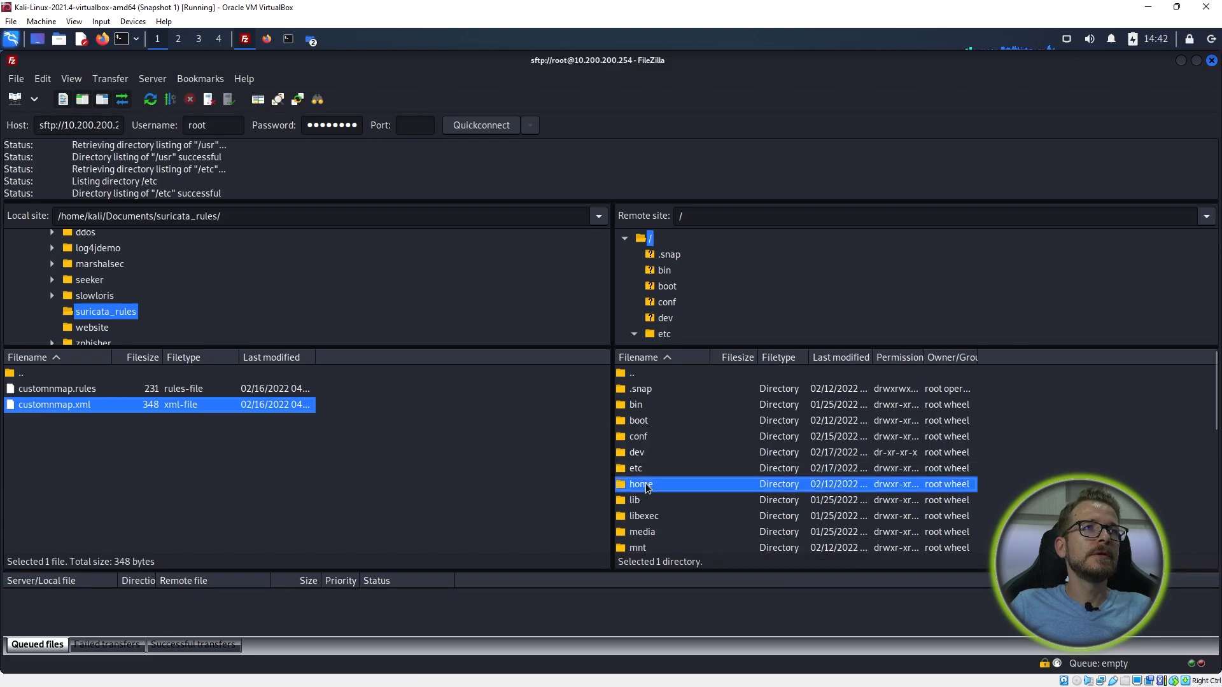
{"action": "key", "text": "u"}
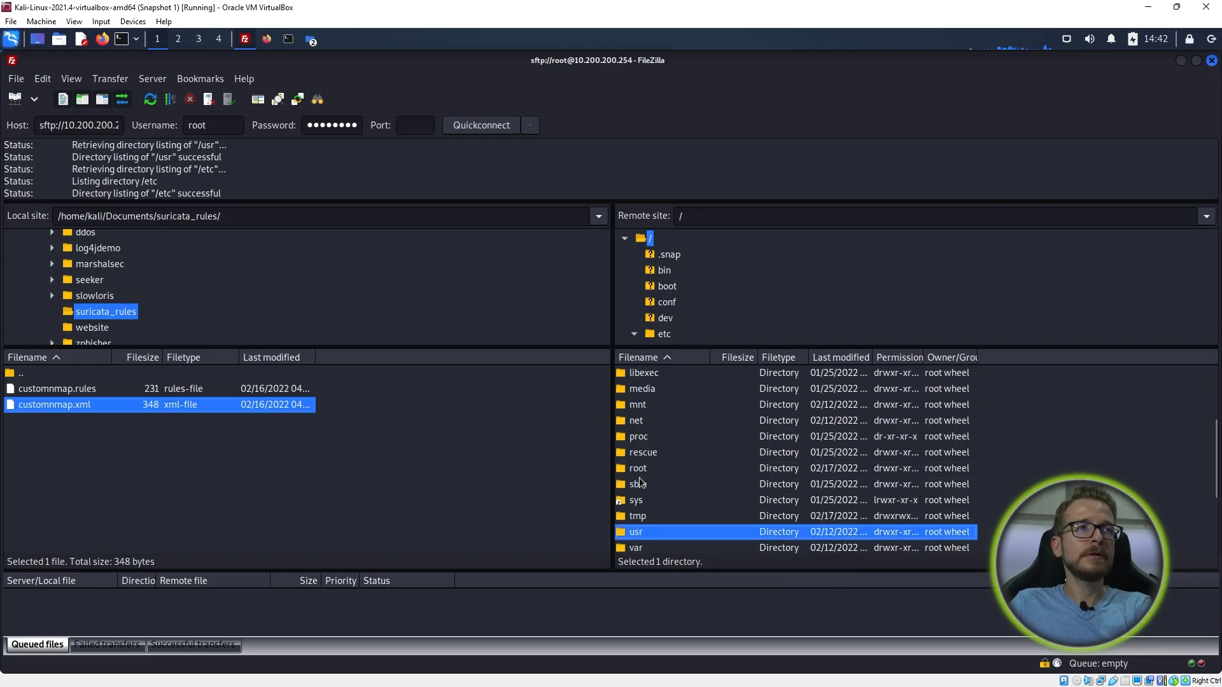
{"action": "double_click", "coordinate": [651, 532]}
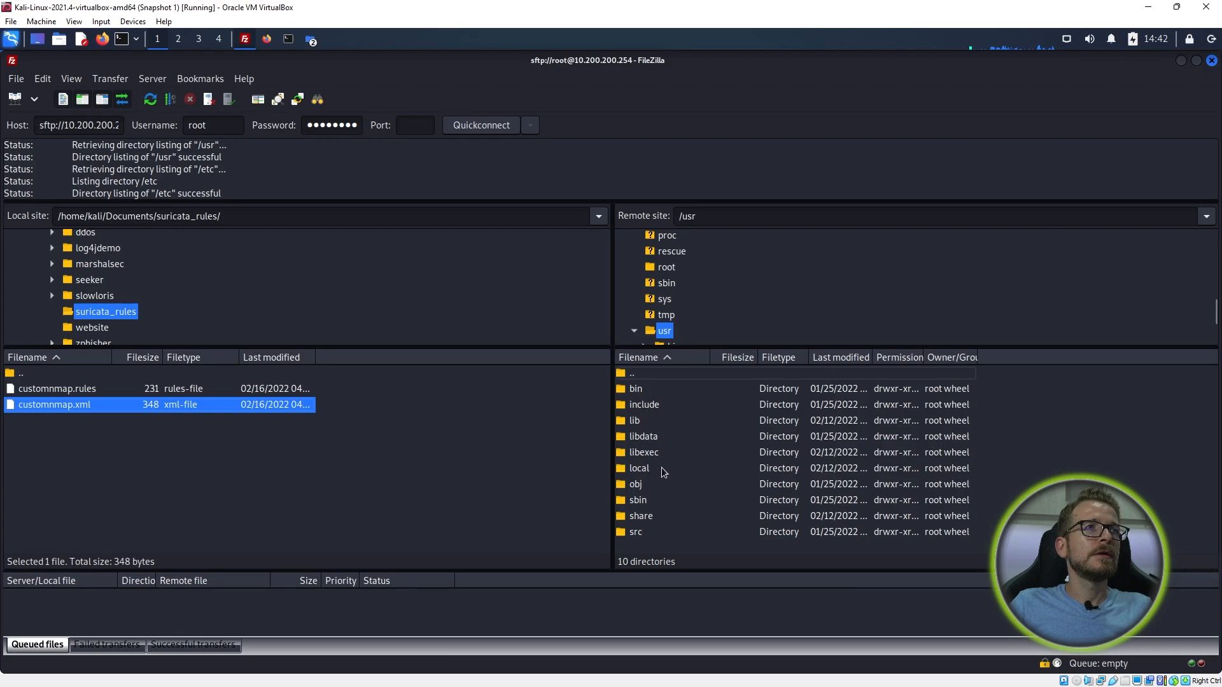
{"action": "double_click", "coordinate": [650, 468]}
{"action": "double_click", "coordinate": [652, 523]}
{"action": "double_click", "coordinate": [647, 453]}
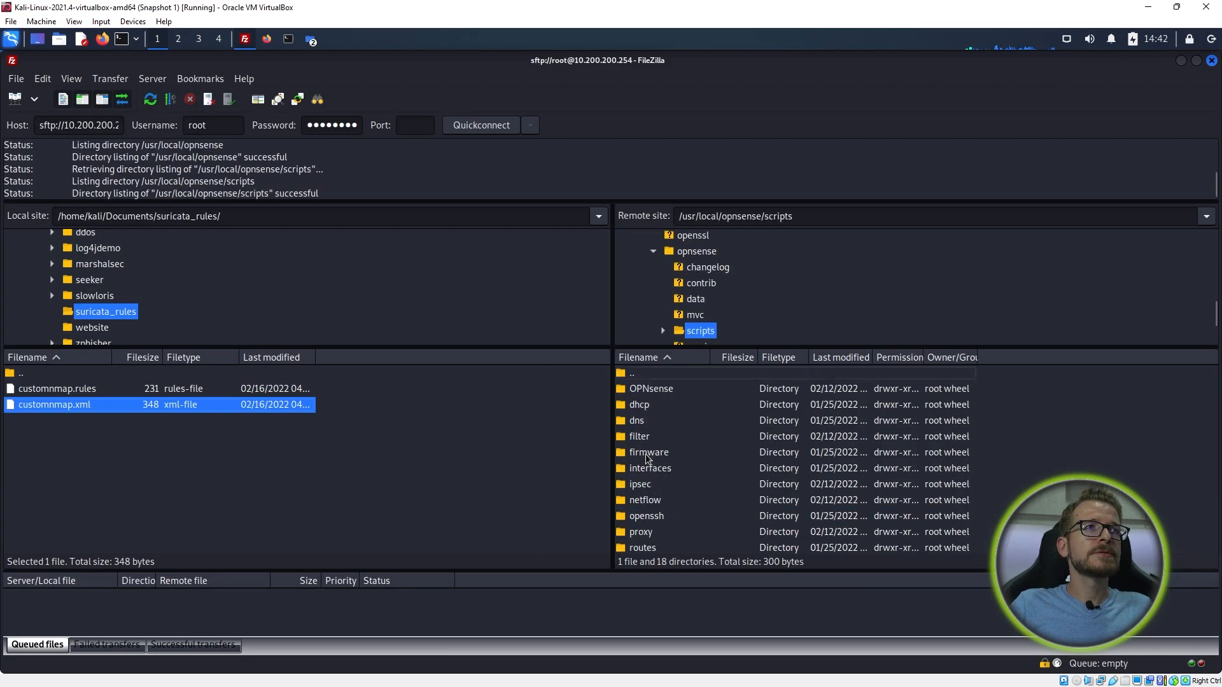
Upload customnmap.xml into the remote suricata/metadata/rules folder under /usr/local/opnsense/scripts
{"action": "scroll", "coordinate": [647, 458], "scroll_direction": "down", "scroll_amount": 2}
{"action": "left_click", "coordinate": [645, 502]}
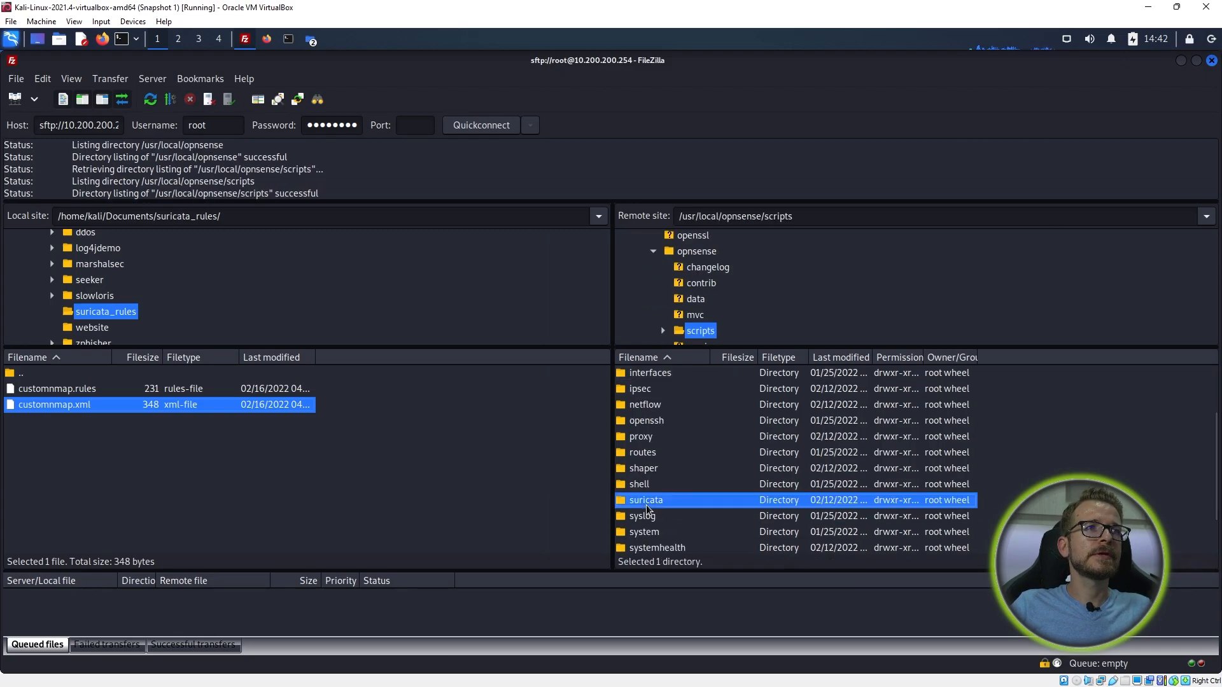
{"action": "double_click", "coordinate": [646, 502]}
{"action": "double_click", "coordinate": [644, 406]}
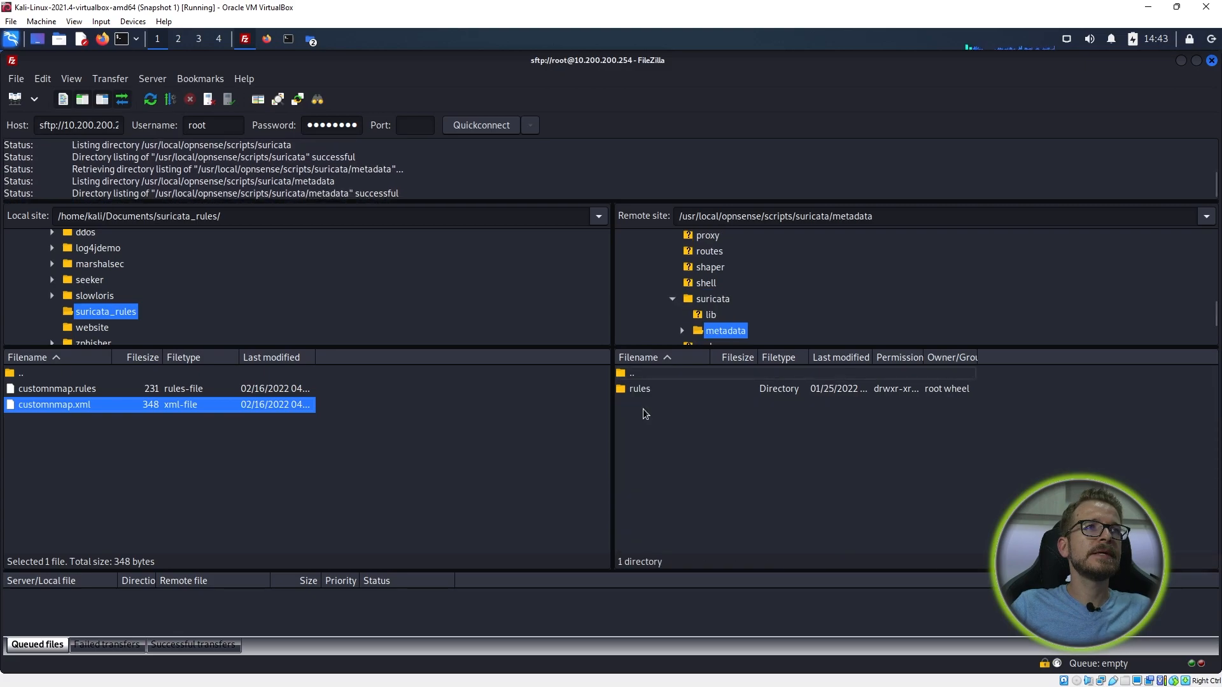
{"action": "double_click", "coordinate": [639, 390]}
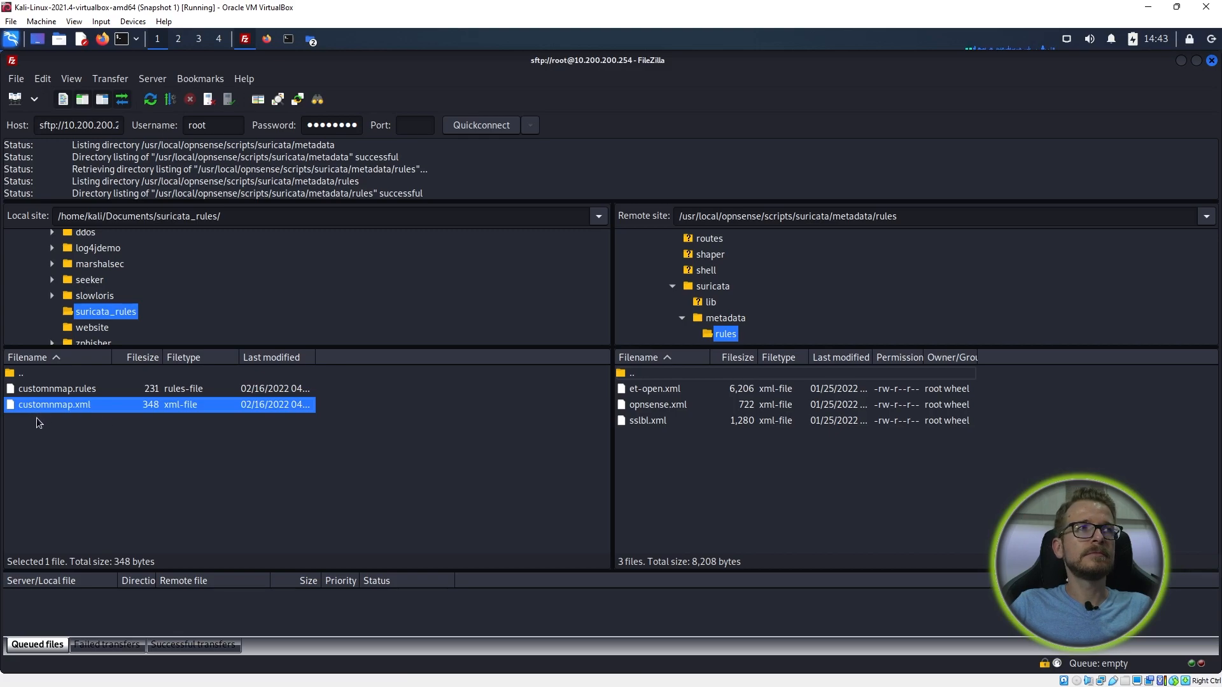
{"action": "left_click_drag", "start_coordinate": [46, 410], "coordinate": [672, 465]}
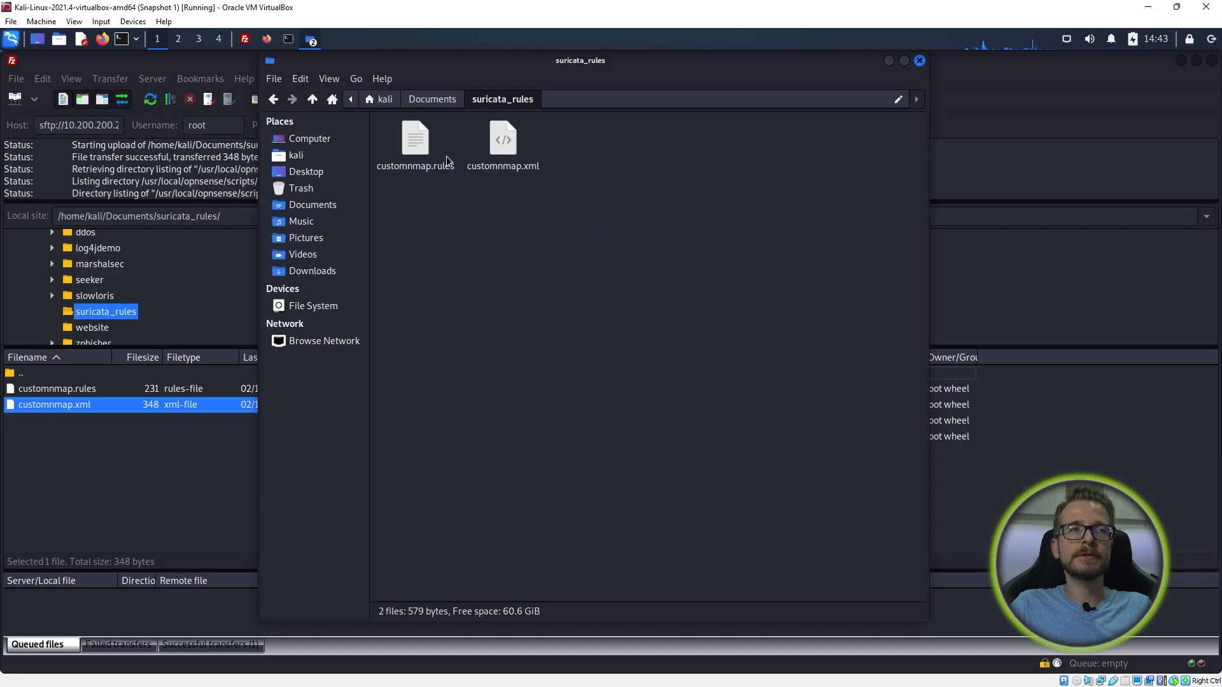
Open a terminal in the local suricata_rules folder and serve it over HTTP with python3 -m http.server 80
{"action": "right_click", "coordinate": [470, 230]}
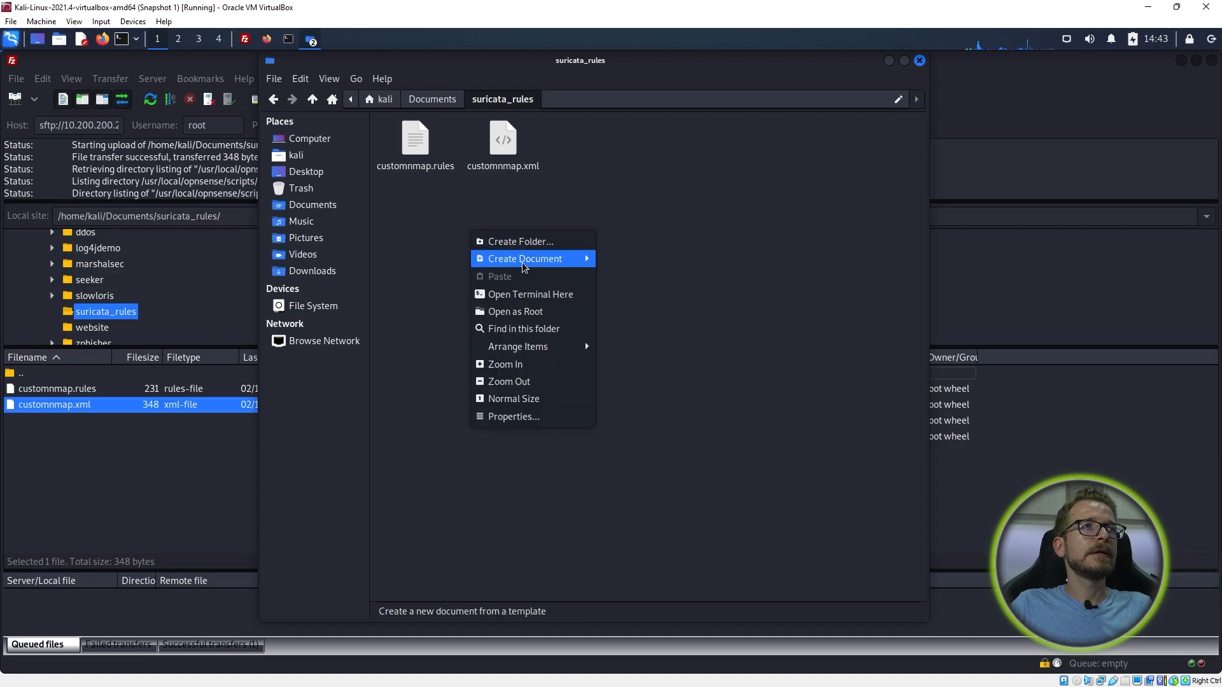
{"action": "left_click", "coordinate": [556, 295]}
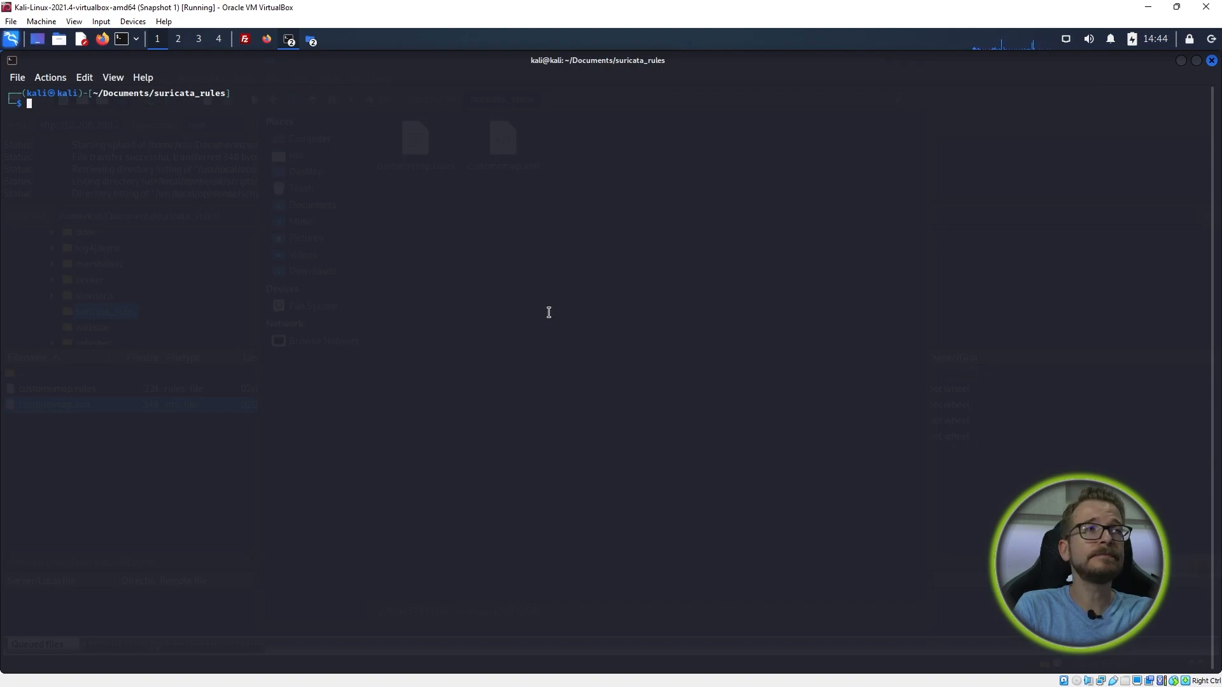
{"action": "type", "text": "py"}
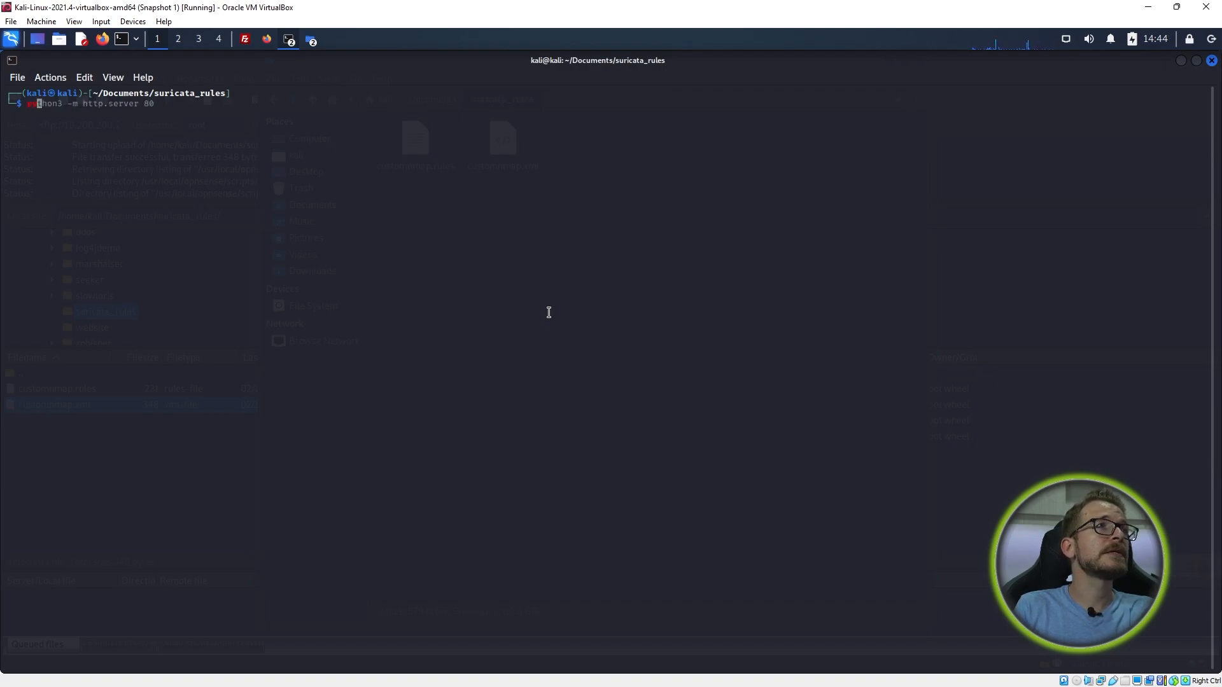
{"action": "key", "text": "Right"}
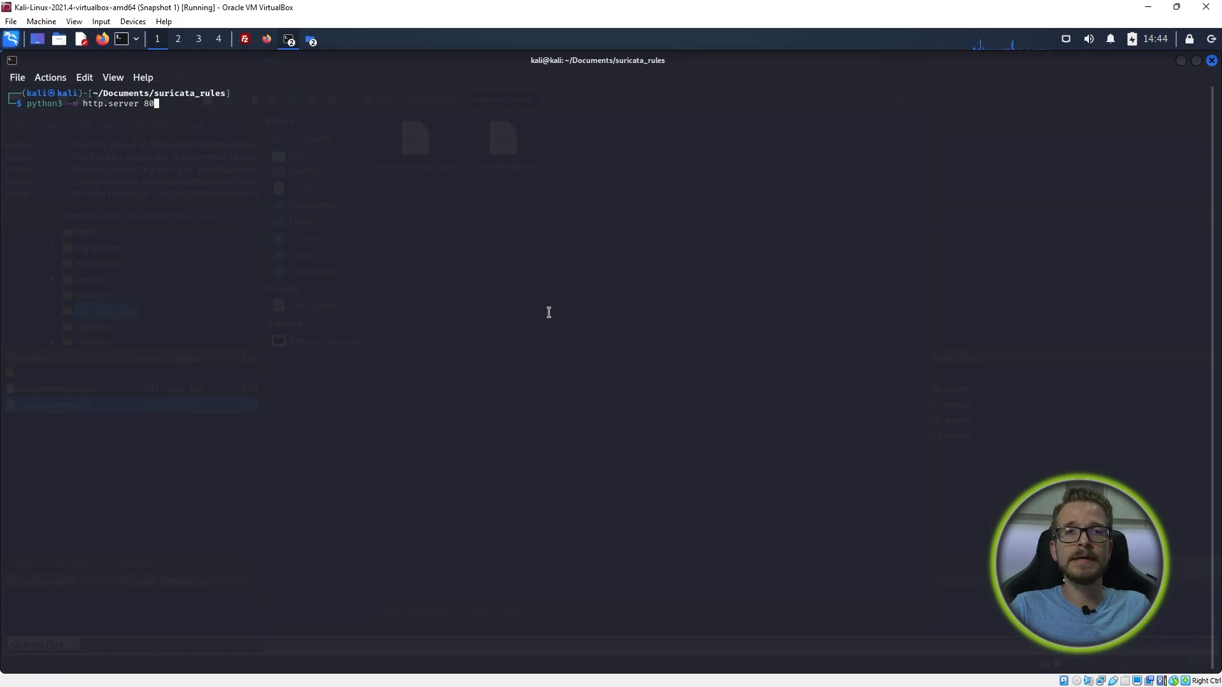
{"action": "key", "text": "Return"}
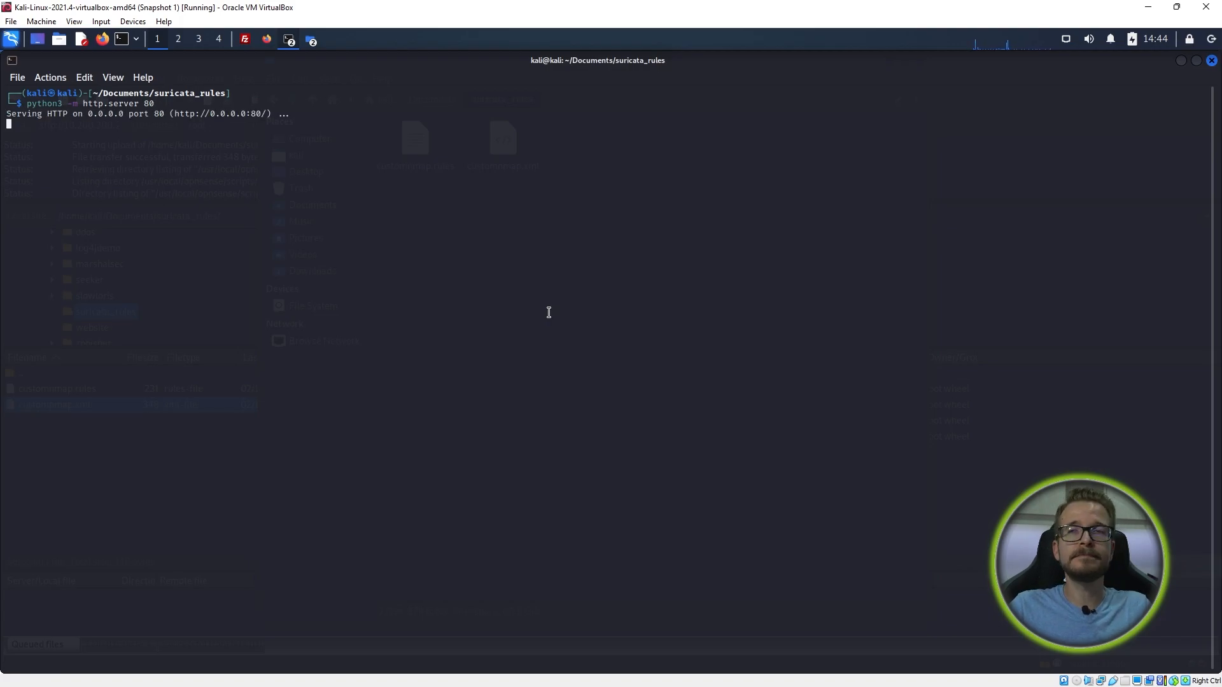
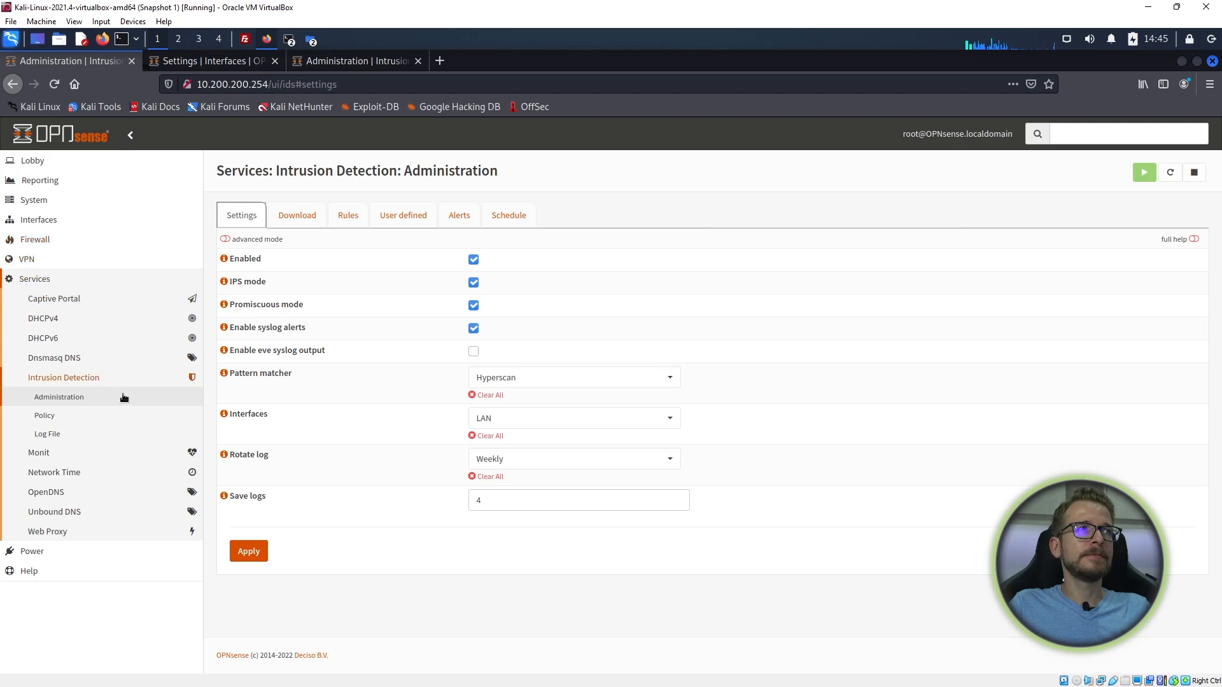
Enable the customnmap/customnamp rules ruleset in OPNsense's intrusion detection and download and update the rules
{"action": "left_click", "coordinate": [301, 218]}
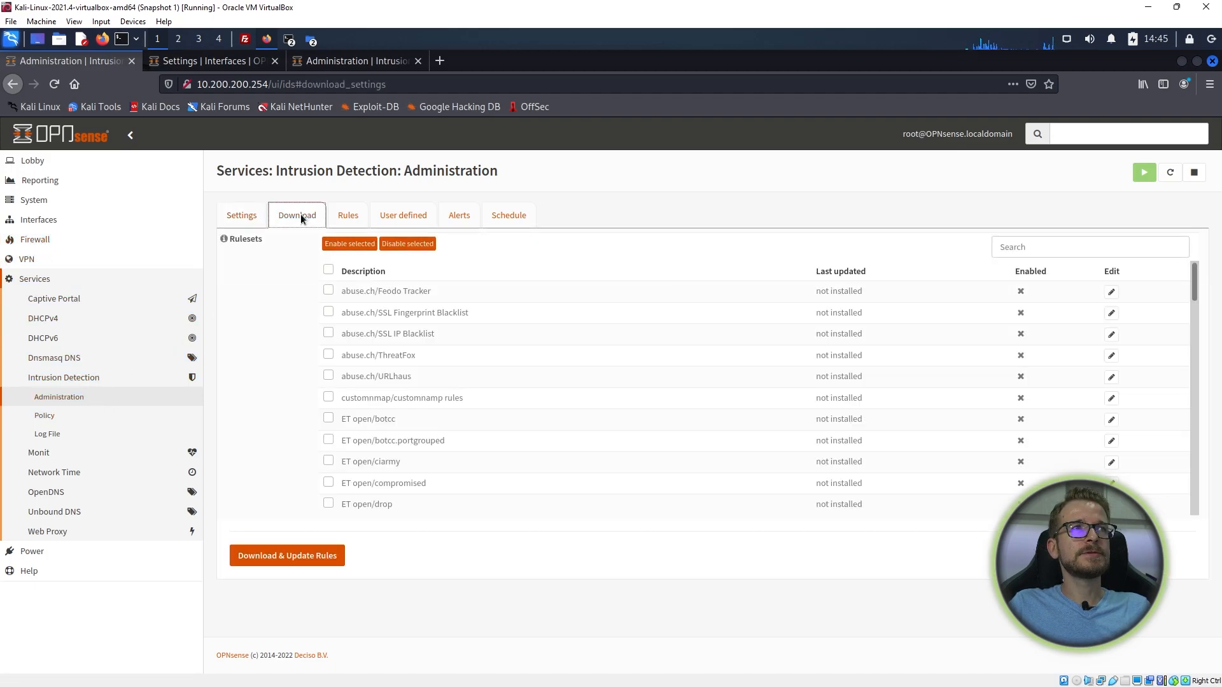
{"action": "left_click", "coordinate": [1170, 175]}
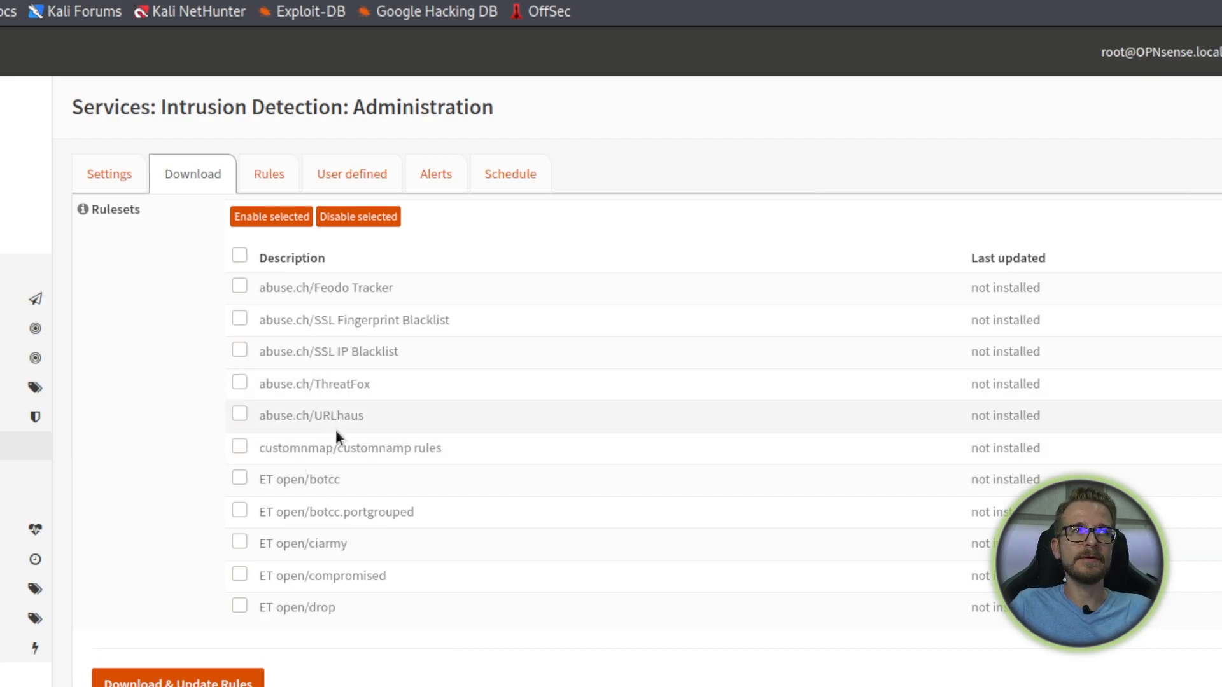
{"action": "left_click", "coordinate": [240, 448]}
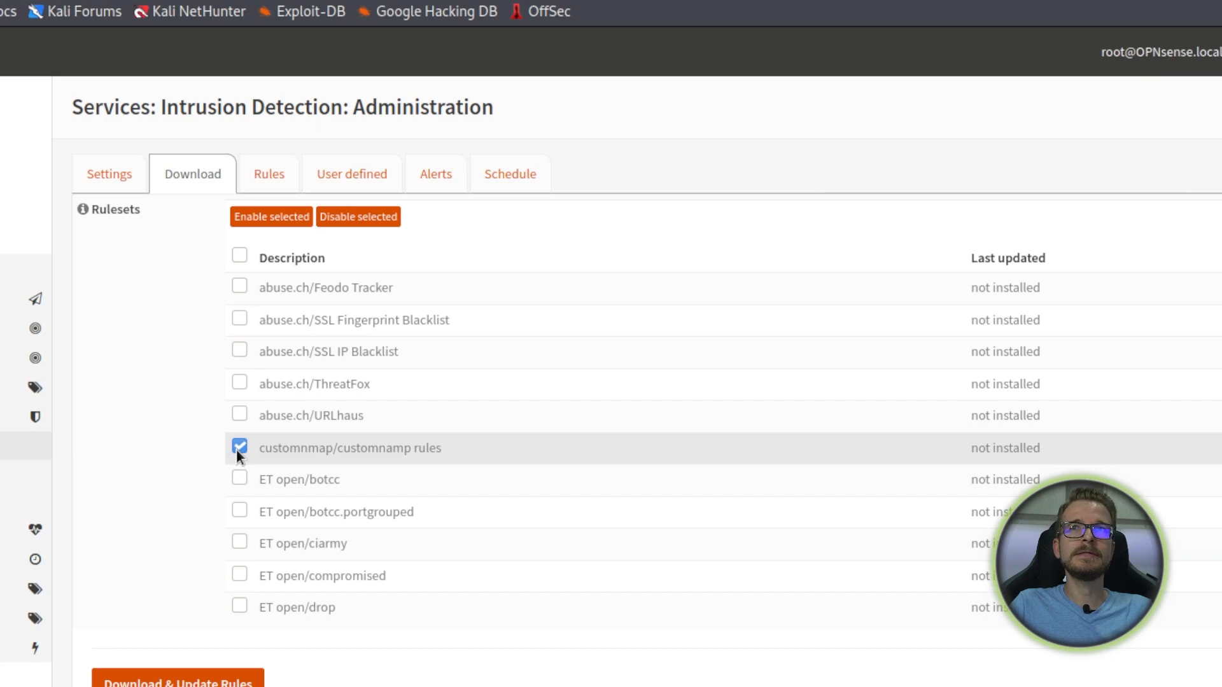
{"action": "left_click", "coordinate": [272, 218]}
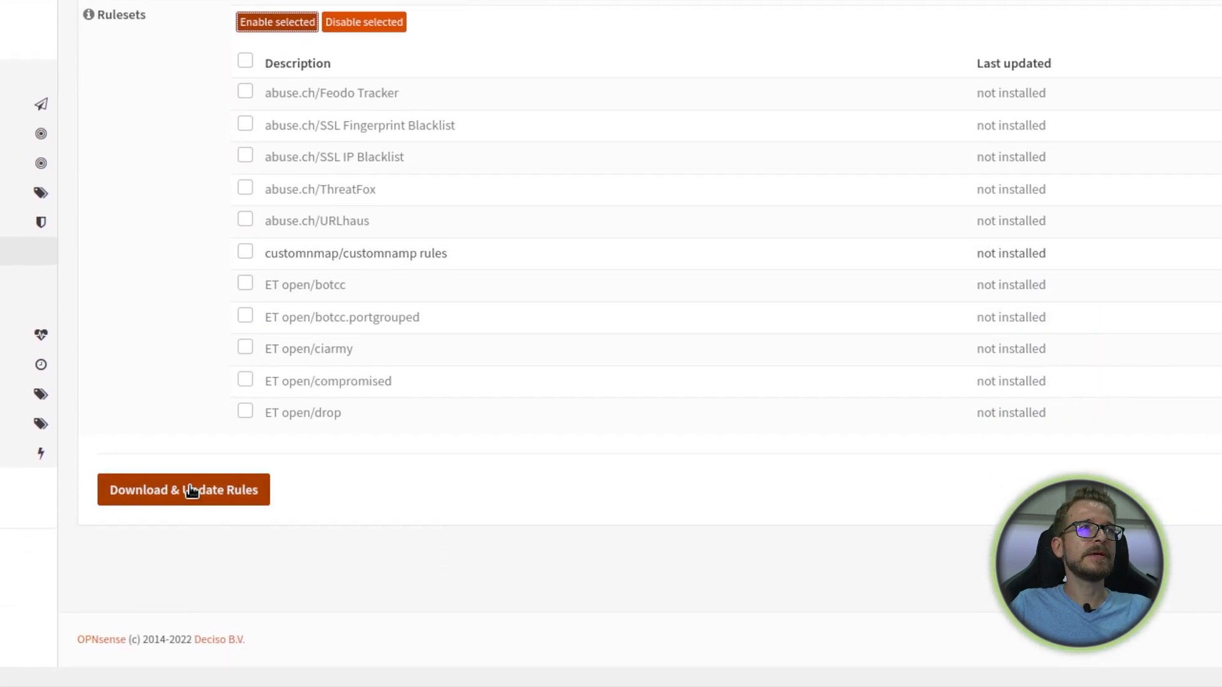
{"action": "left_click", "coordinate": [191, 492]}
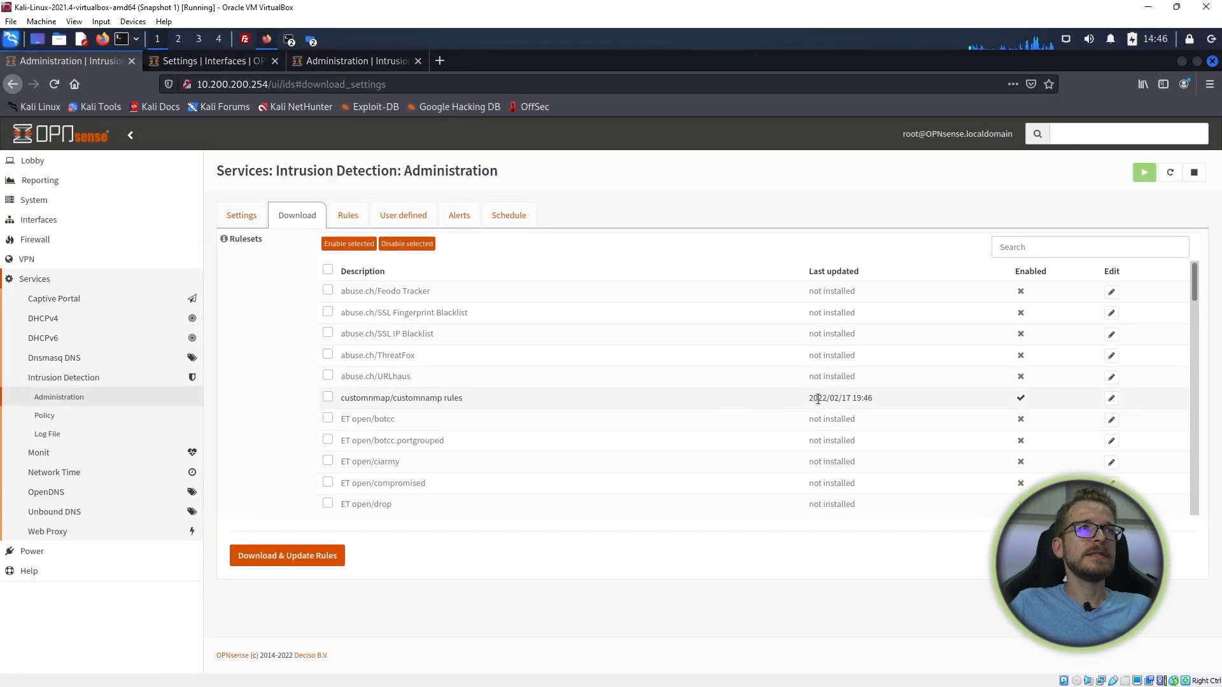
Examine the details of the installed customnmap.rules rule, including its action, and close them without changes
{"action": "left_click", "coordinate": [343, 217]}
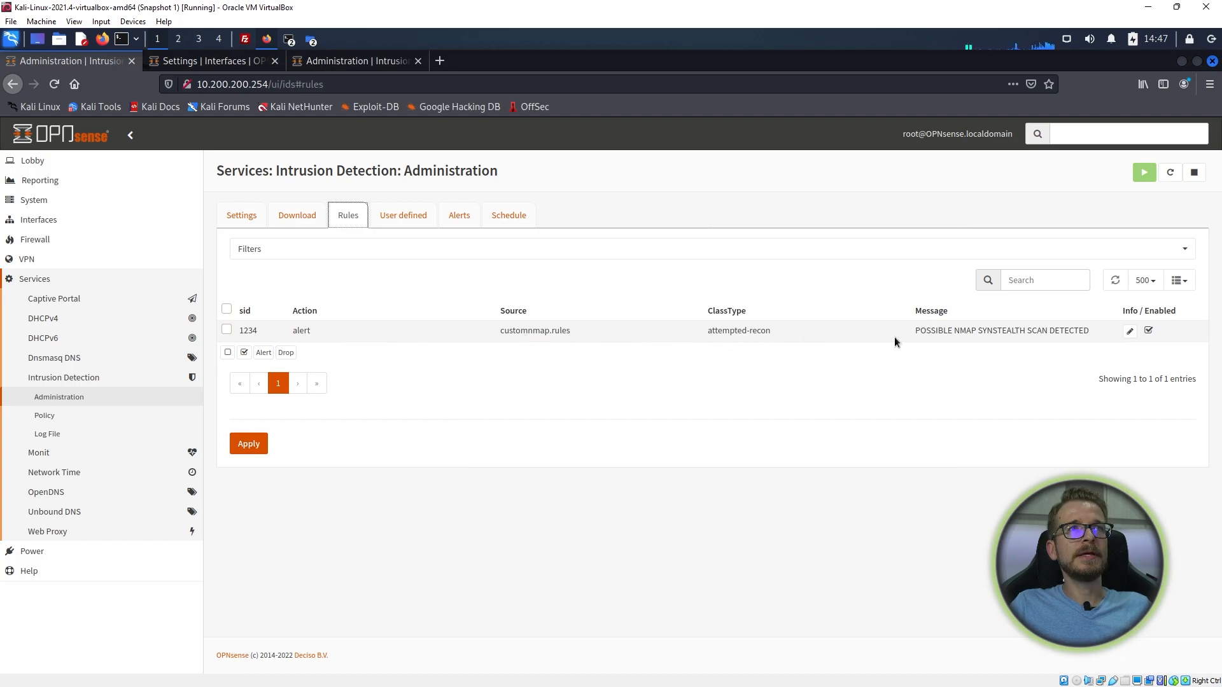
{"action": "left_click", "coordinate": [1130, 332]}
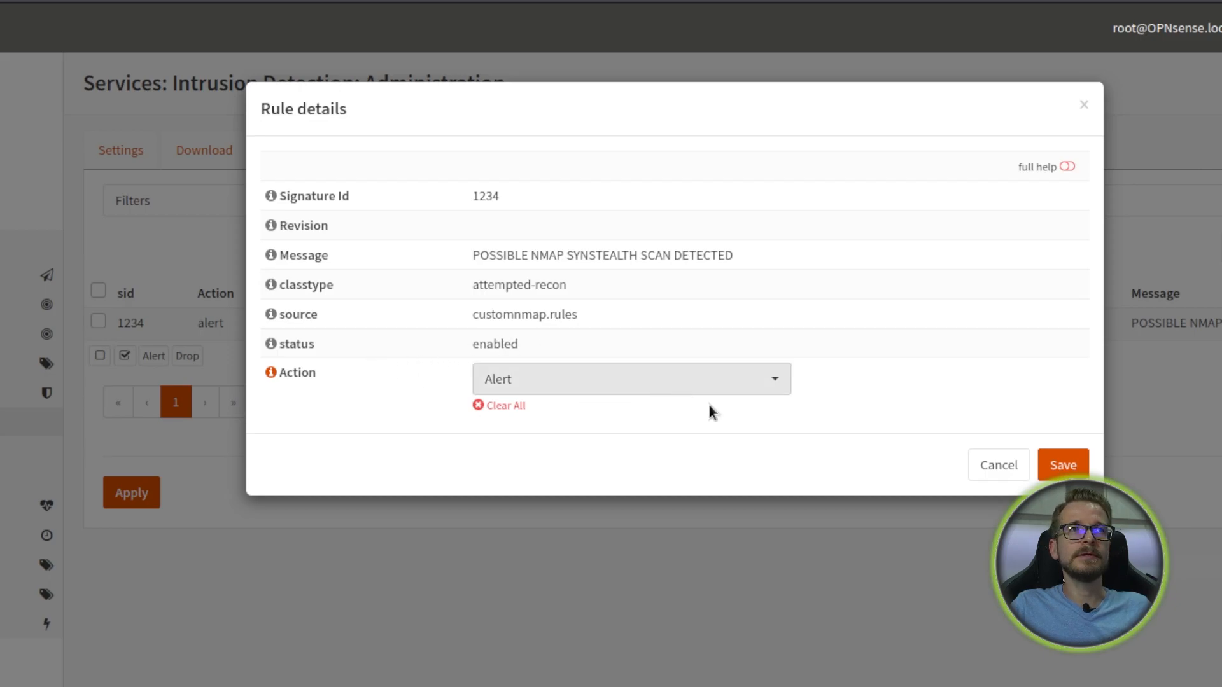
{"action": "key", "text": "Escape"}
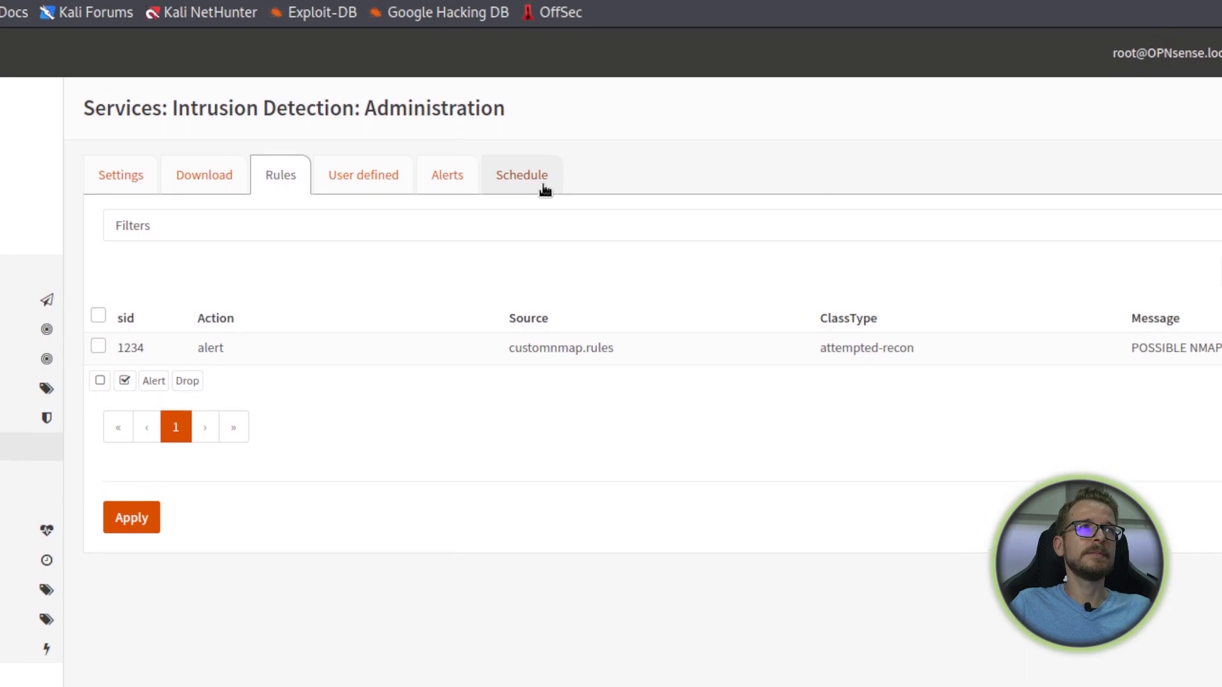
Review the scheduled ids rule updates job without changing it, and return to the intrusion detection alerts
{"action": "left_click", "coordinate": [540, 159]}
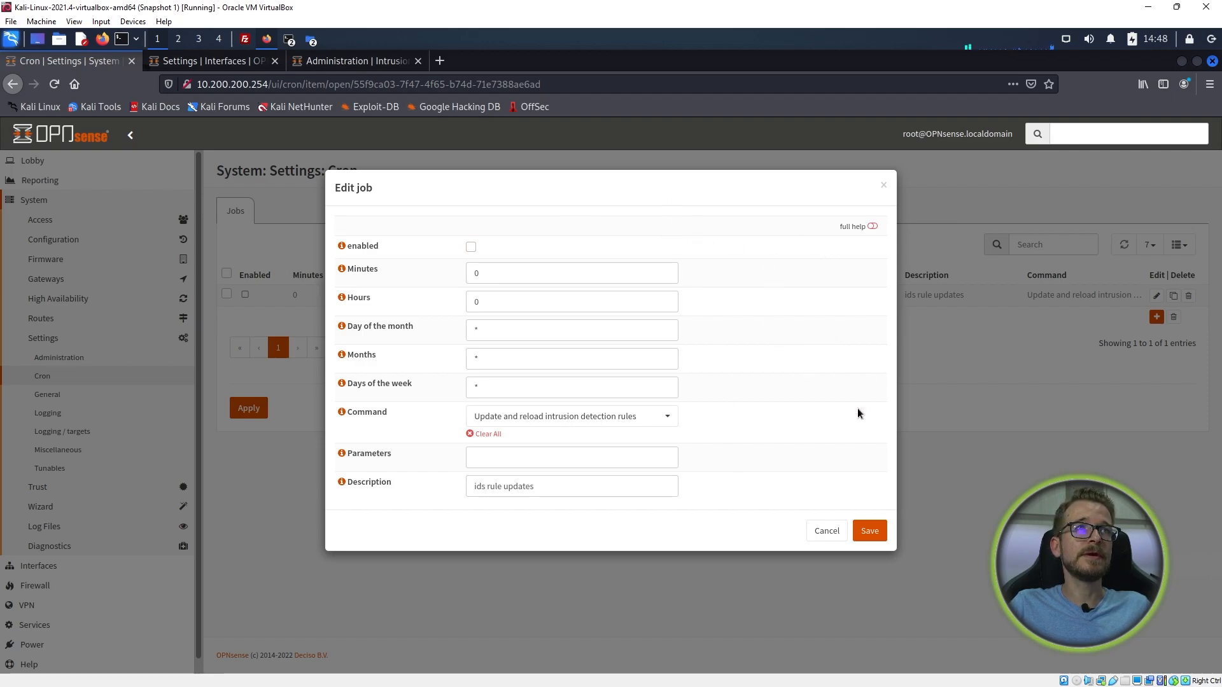
{"action": "left_click", "coordinate": [826, 530]}
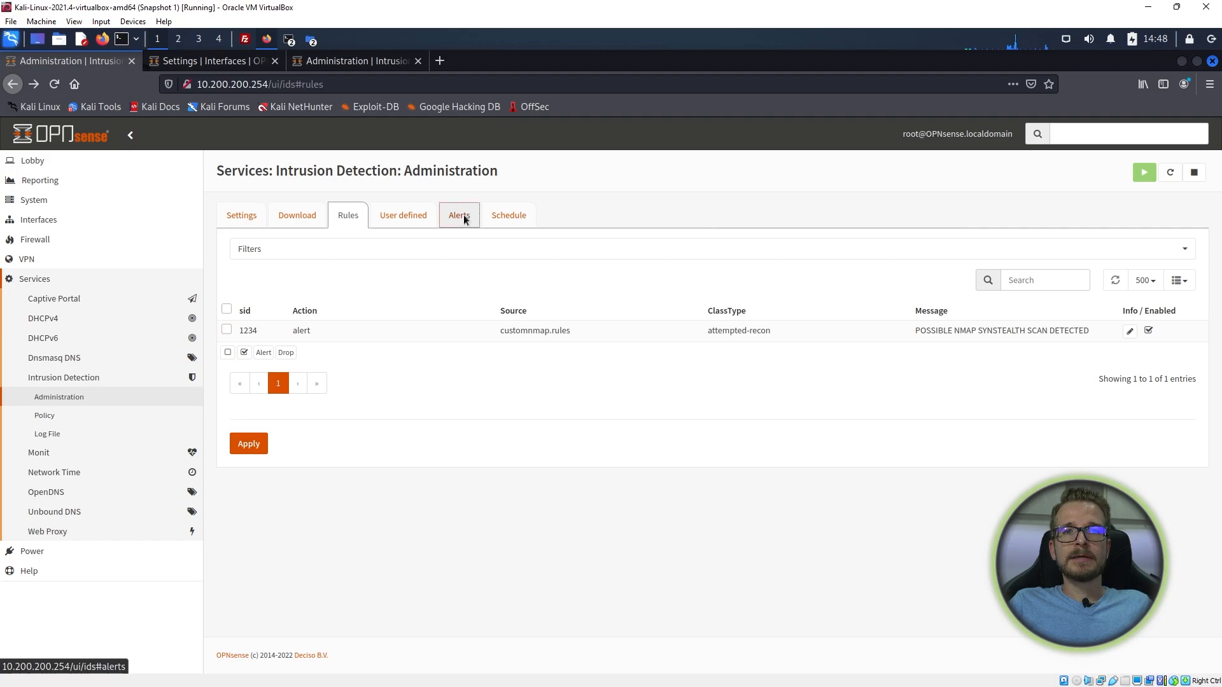
{"action": "left_click", "coordinate": [463, 215]}
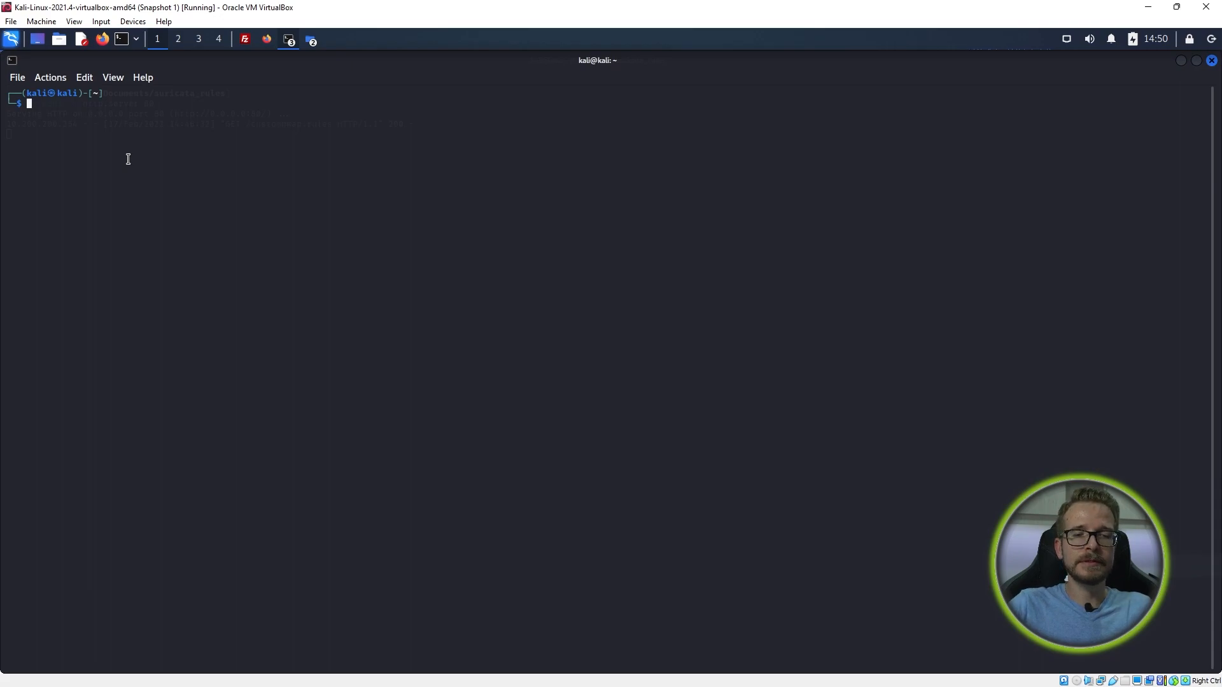
Run sudo nmap -sS -Pn --top-ports 500 10.200.200.254 in a new terminal, entering the sudo password
{"action": "type", "text": "sudo"}
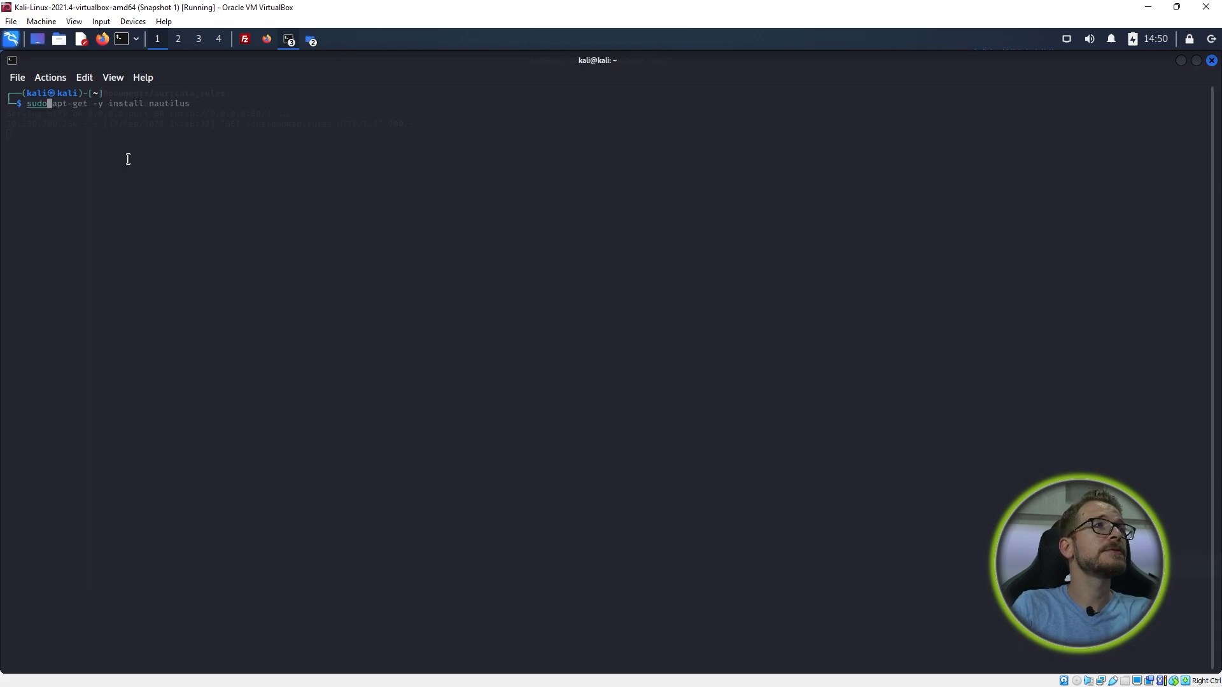
{"action": "type", "text": " nm"}
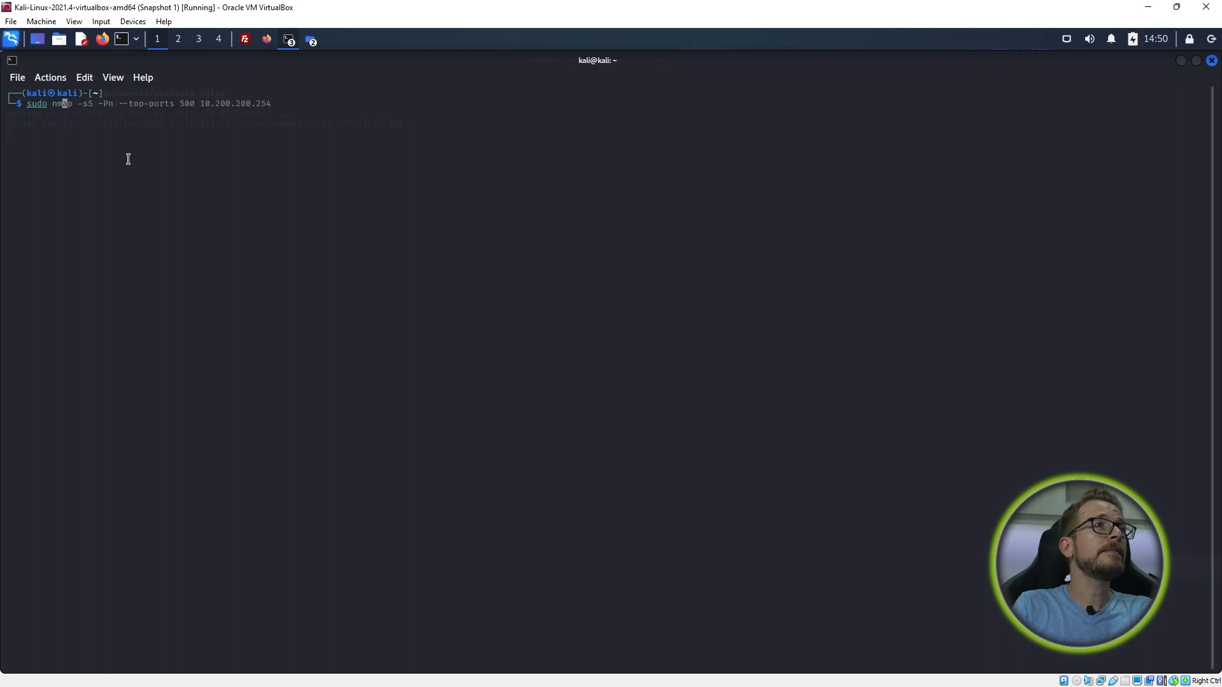
{"action": "key", "text": "Right"}
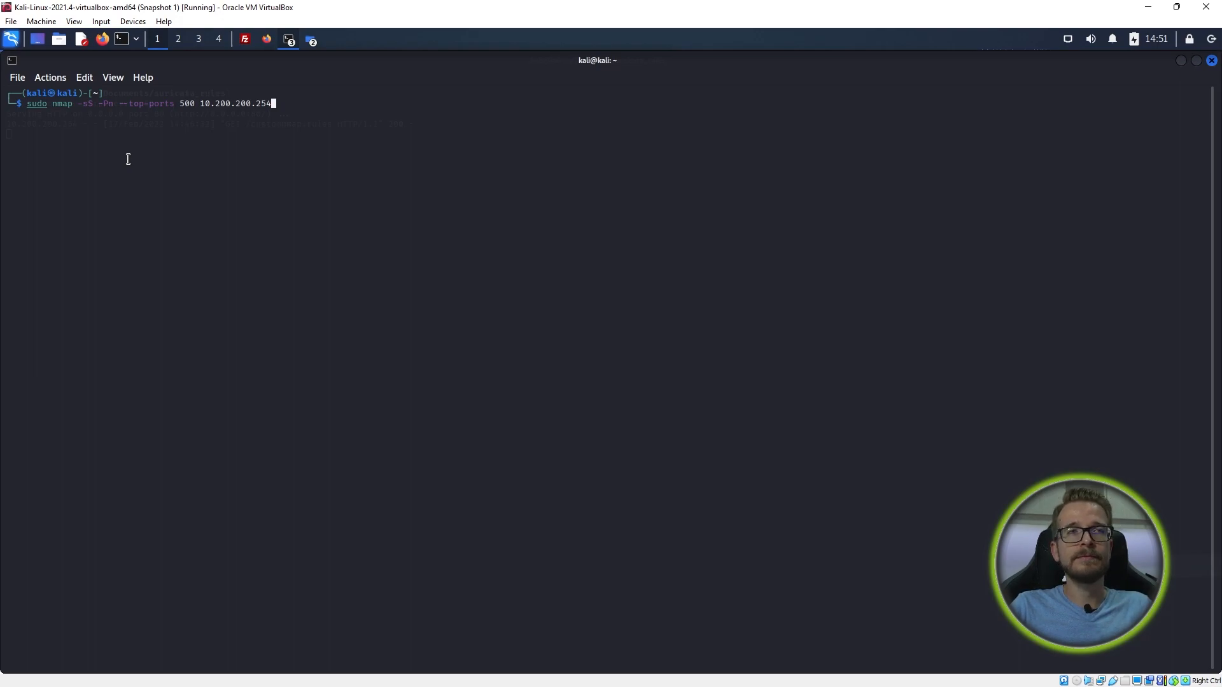
{"action": "key", "text": "Return"}
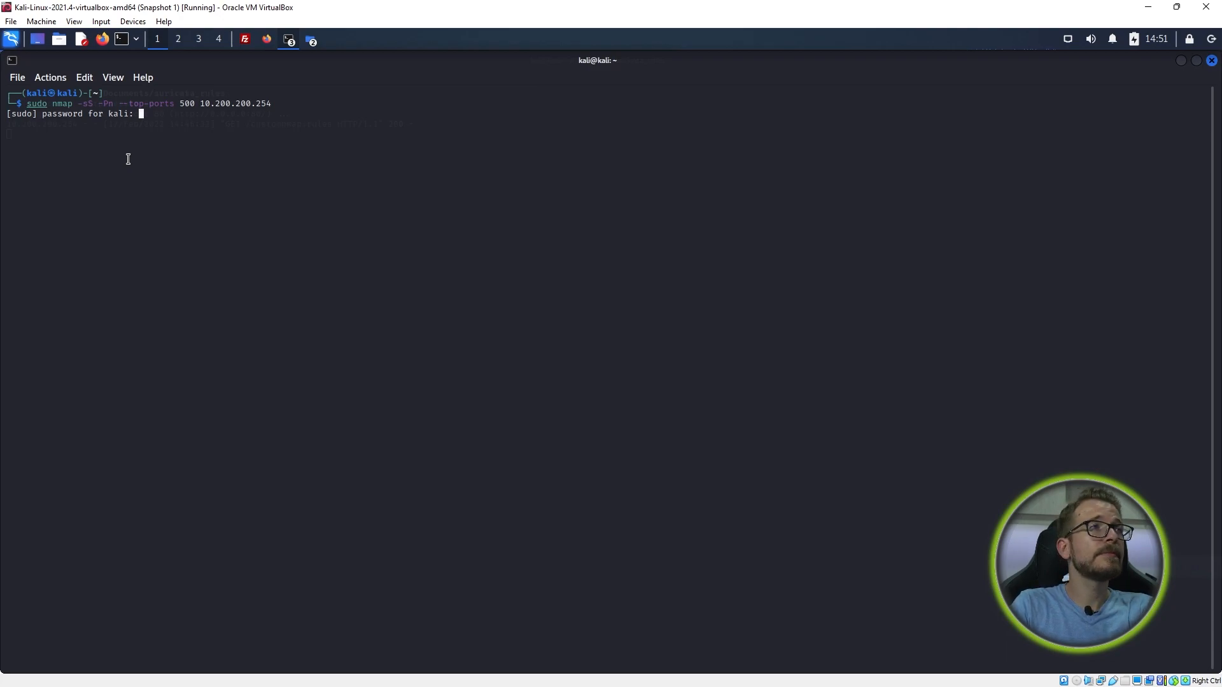
{"action": "key", "text": "Return"}
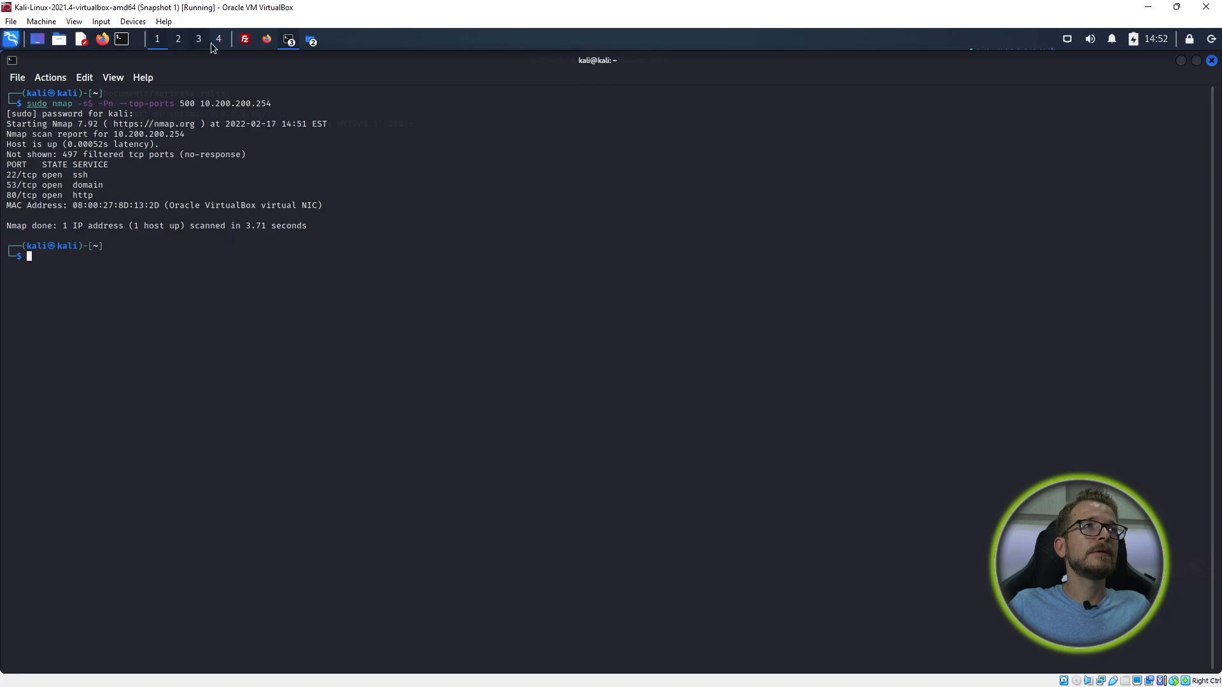
Refresh the OPNsense intrusion detection alerts, show 500 entries and examine the details of the newest Nmap scan alert
{"action": "left_click", "coordinate": [266, 40]}
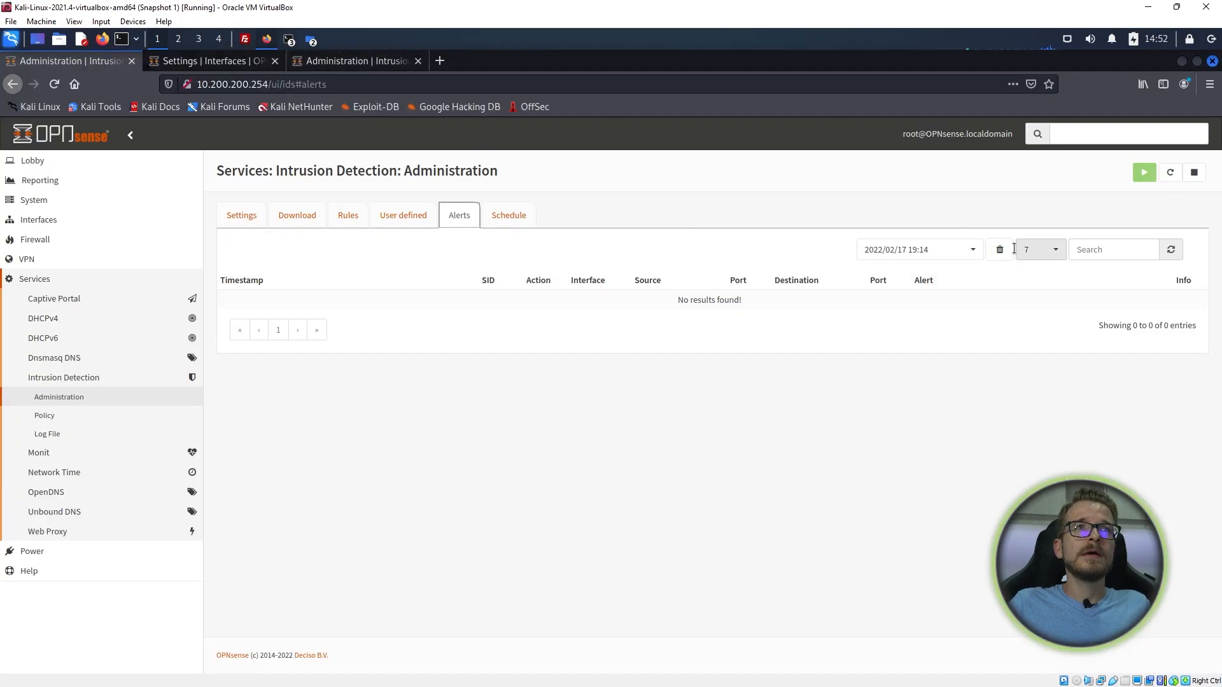
{"action": "left_click", "coordinate": [1170, 251]}
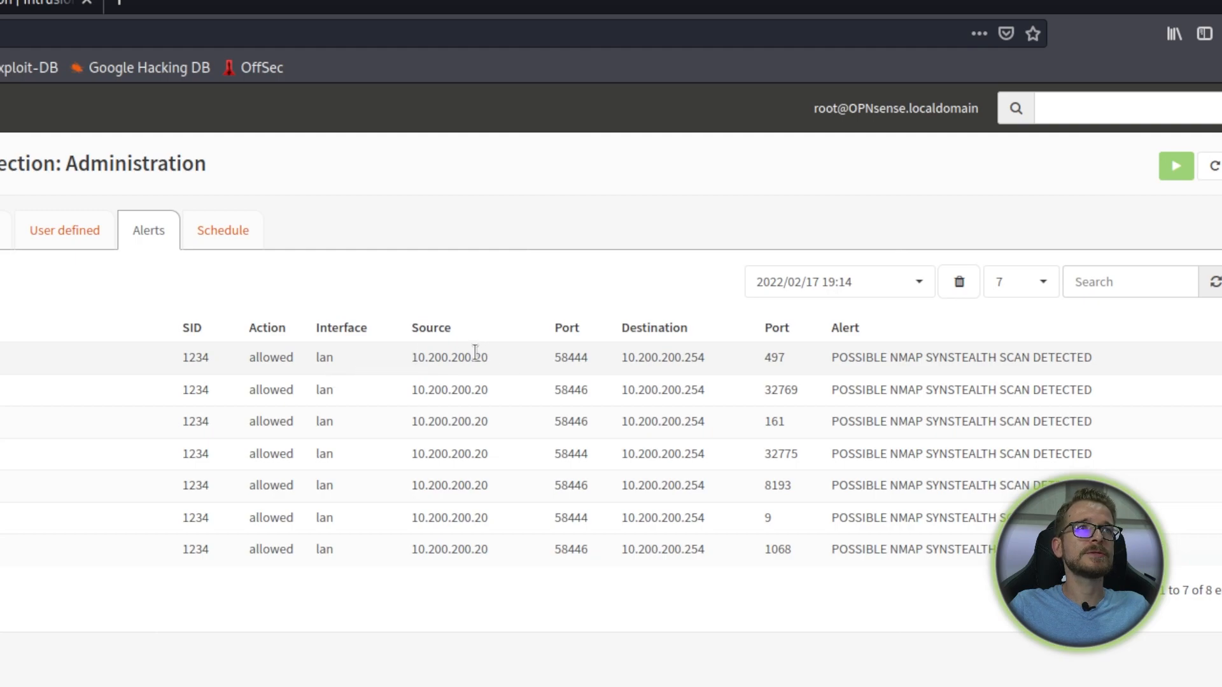
{"action": "left_click_drag", "start_coordinate": [491, 362], "coordinate": [410, 362]}
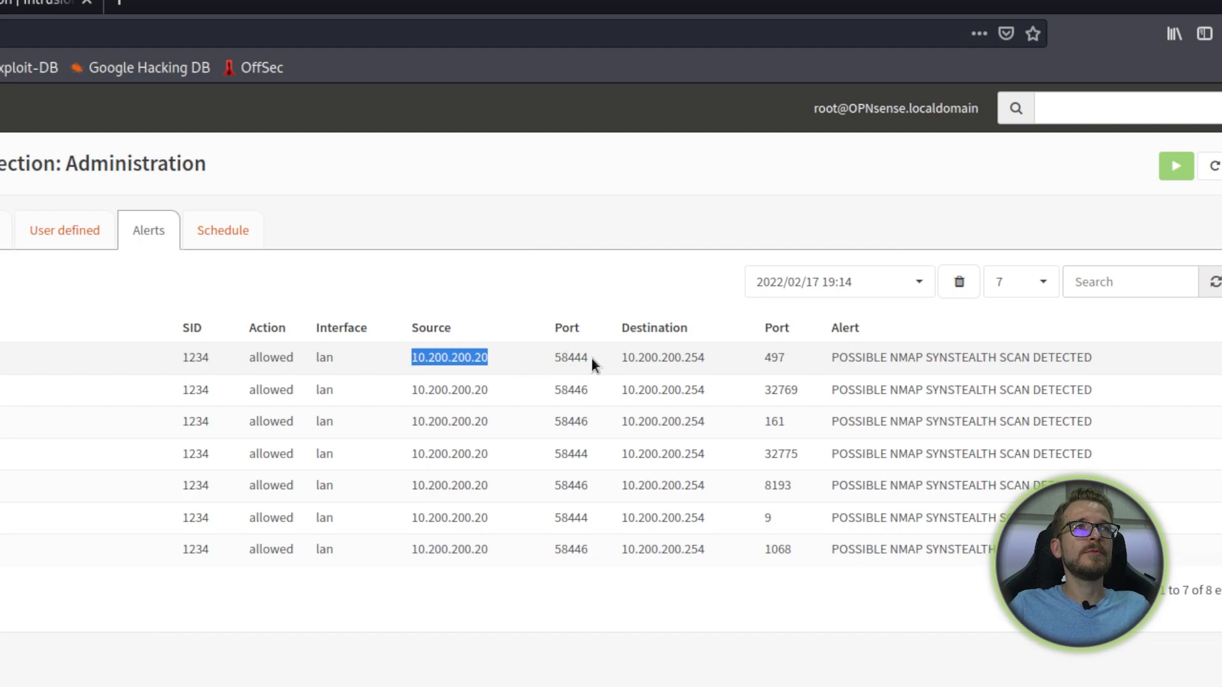
{"action": "left_click", "coordinate": [715, 356]}
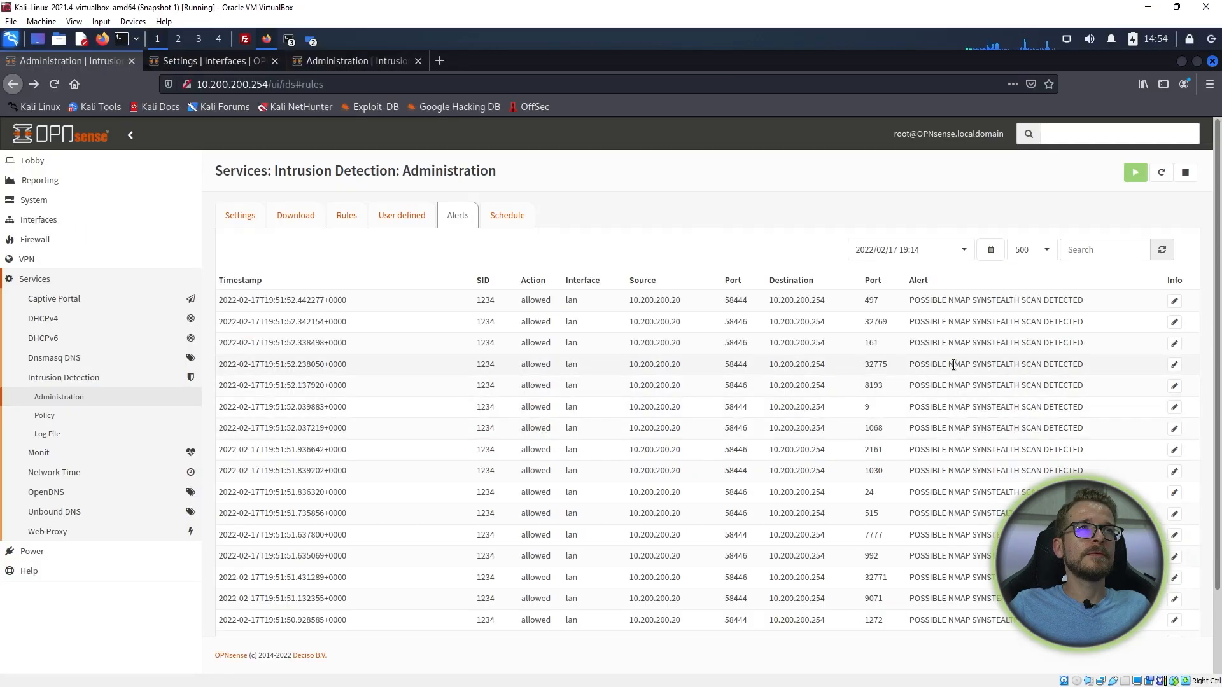
{"action": "left_click", "coordinate": [1174, 301]}
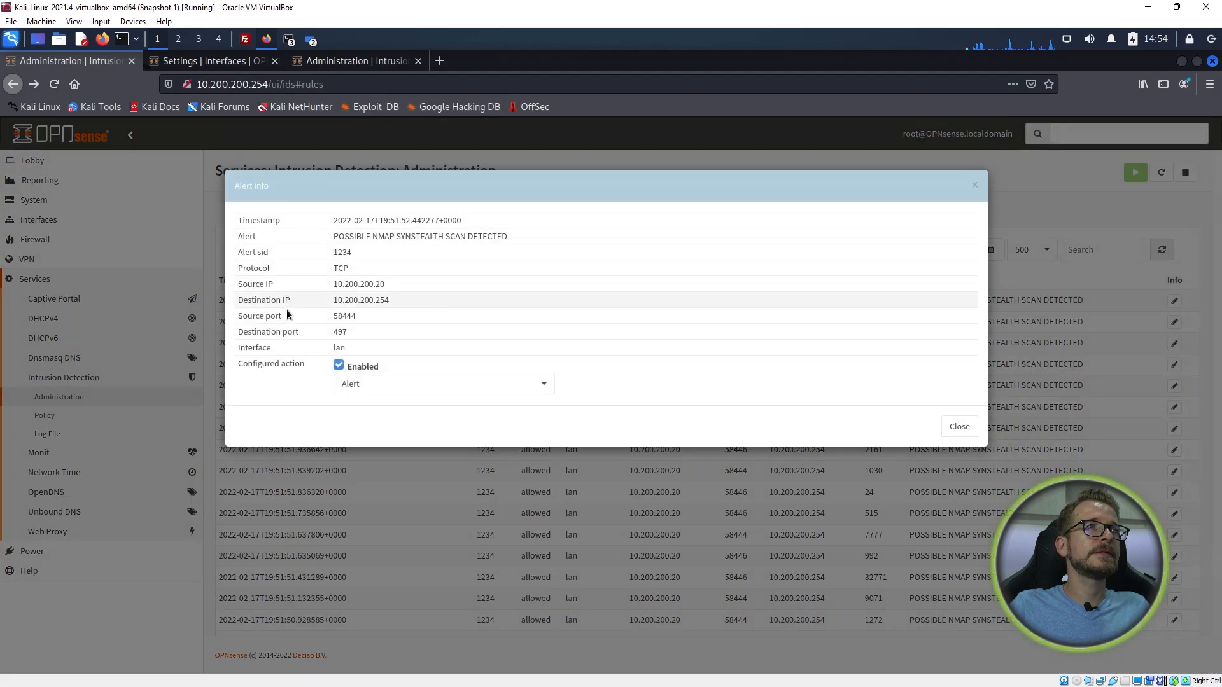